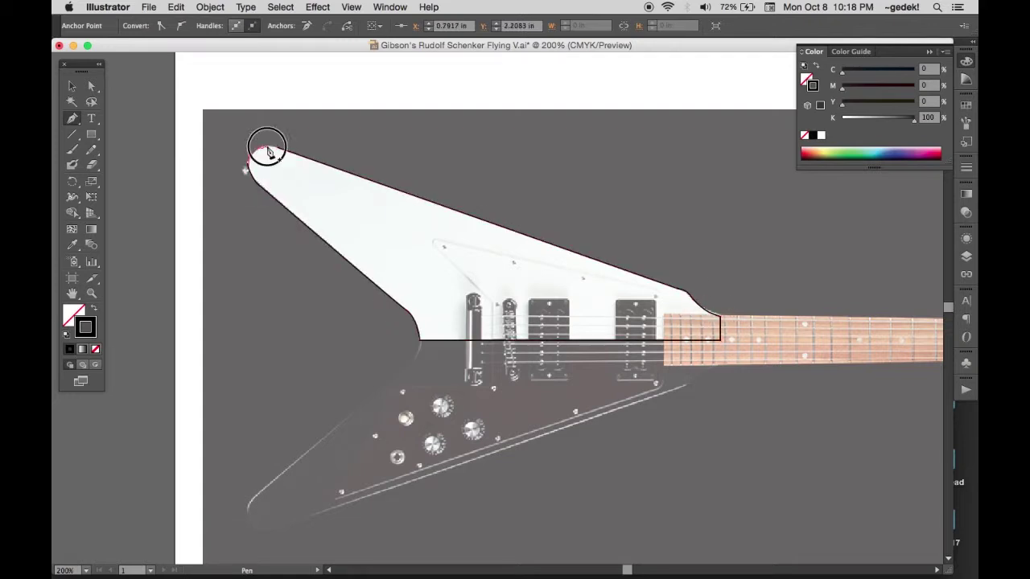
# Select the traced upper body outline and make a copy reflected across the horizontal axis.
pyautogui.hotkey('ctrl', '+')
pyautogui.hotkey('ctrl', '+')
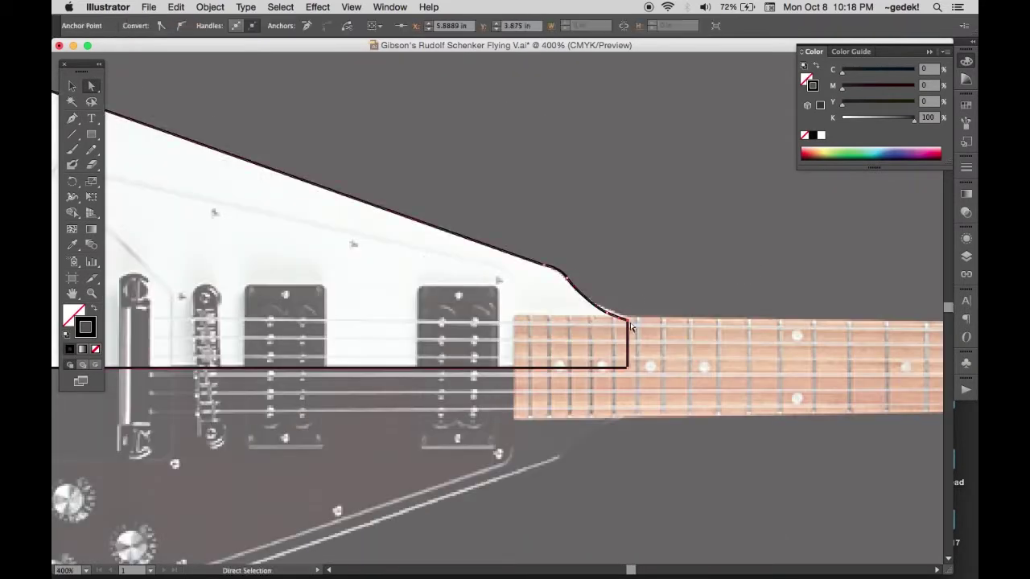
pyautogui.moveTo(382, 279); pyautogui.dragTo(575, 260)
pyautogui.press('v')
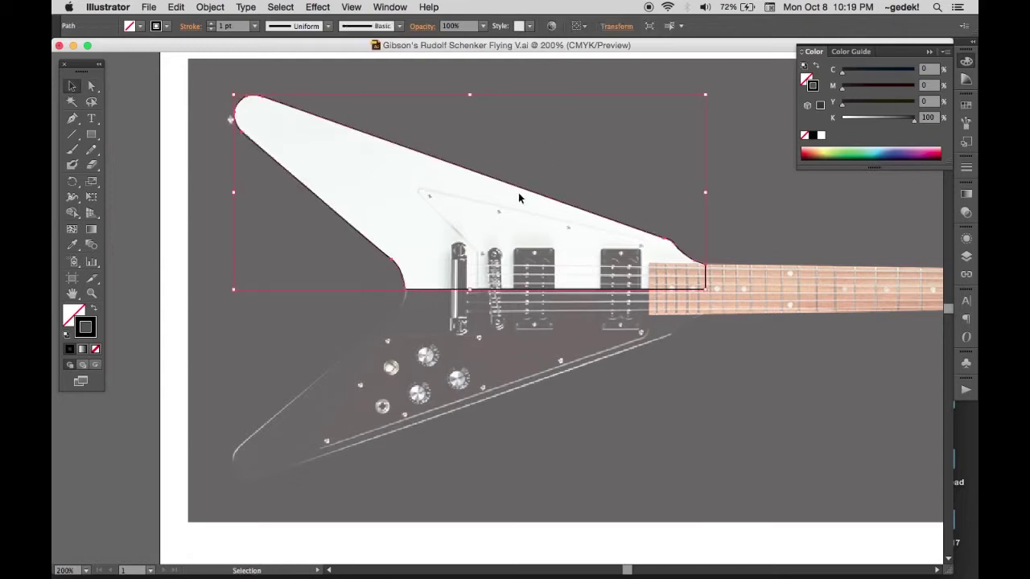
pyautogui.press('o')
pyautogui.press('Return')
pyautogui.click(446, 442)
# Move the mirrored copy down so it forms the lower body half.
pyautogui.press('v')
pyautogui.moveTo(588, 120); pyautogui.dragTo(574, 292)
pyautogui.hotkey('ctrl', '+')
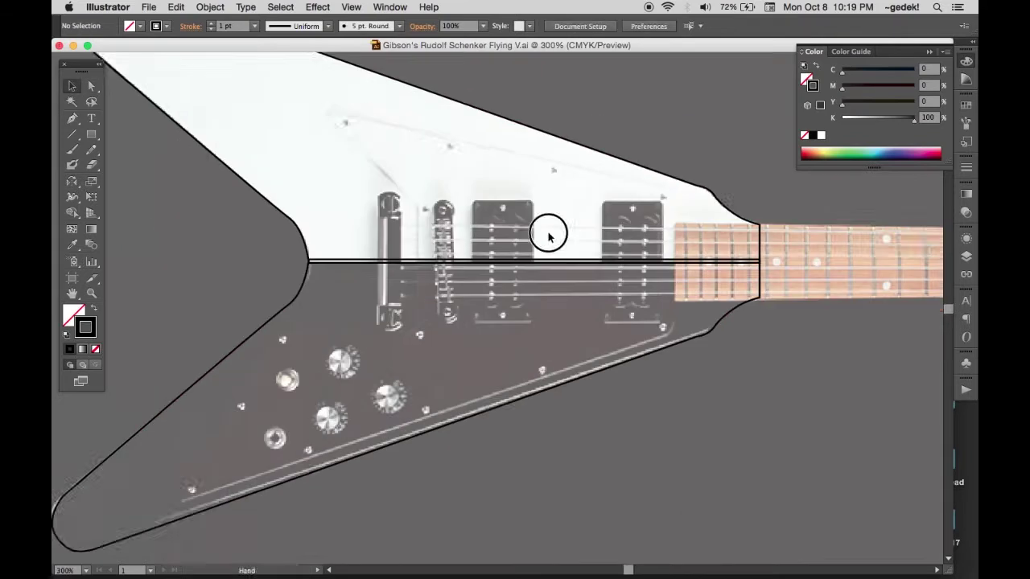
pyautogui.hotkey('ctrl', '+')
# Pen-trace the pickguard outline, curving it around its corner.
pyautogui.press('p')
pyautogui.click(250, 133)
pyautogui.click(575, 206)
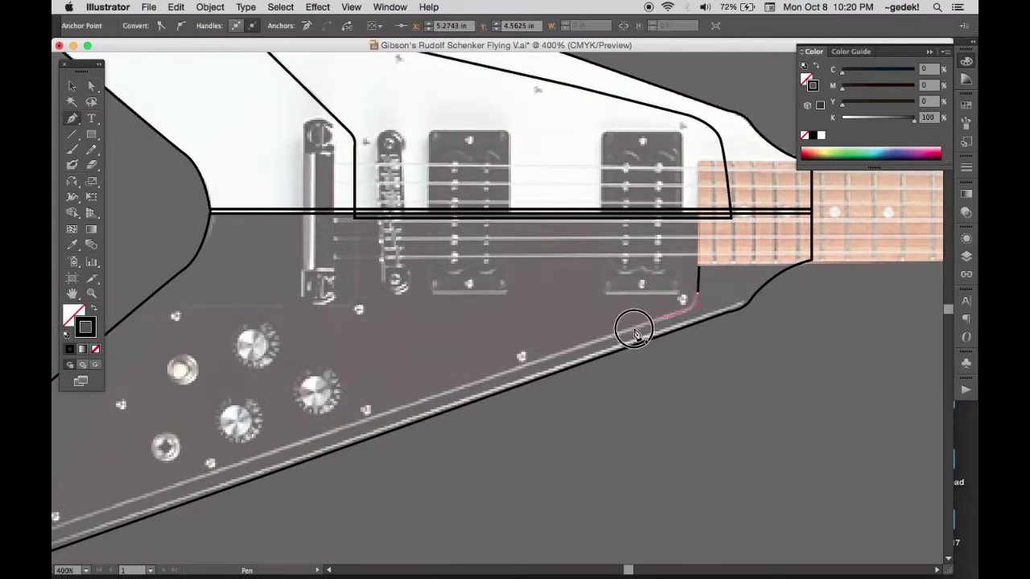
pyautogui.hscroll(-5, 632, 328)
pyautogui.scroll(-2, 633, 328)
pyautogui.moveTo(390, 244); pyautogui.dragTo(454, 233)
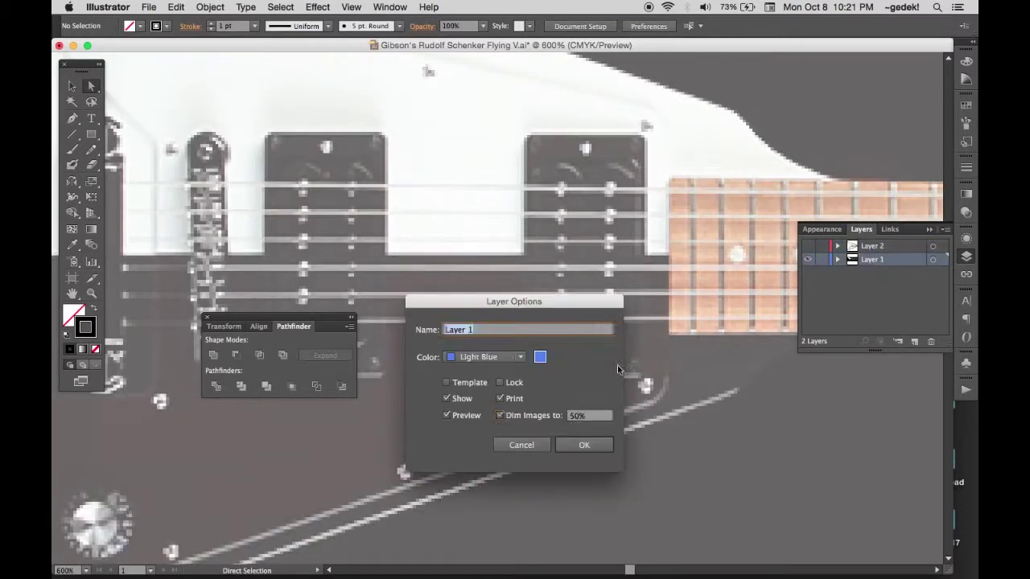
# Turn off Dim Images on the photo layer and refine the pickguard's corner anchor.
pyautogui.click(500, 415)
pyautogui.press('Return')
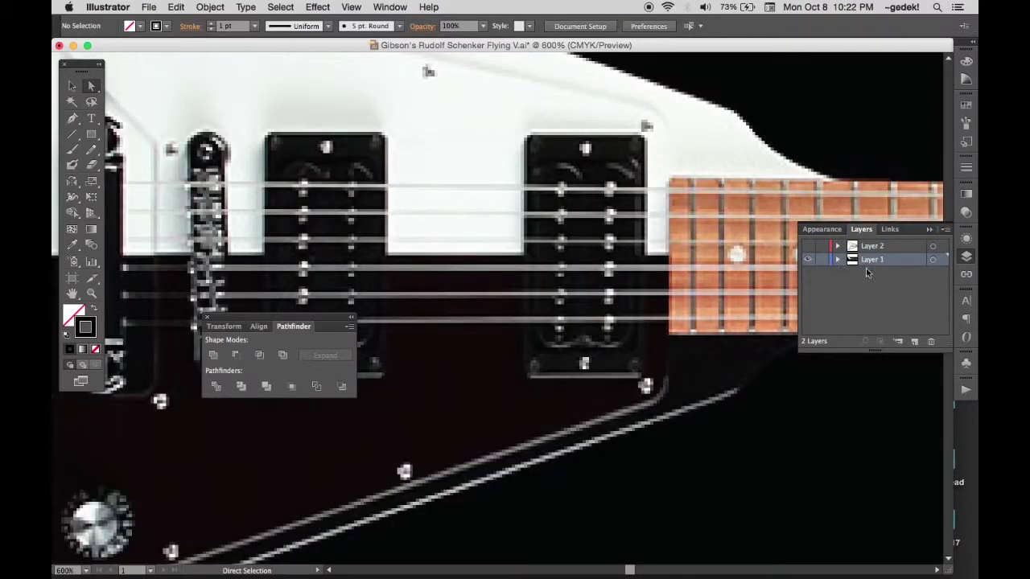
pyautogui.click(808, 245)
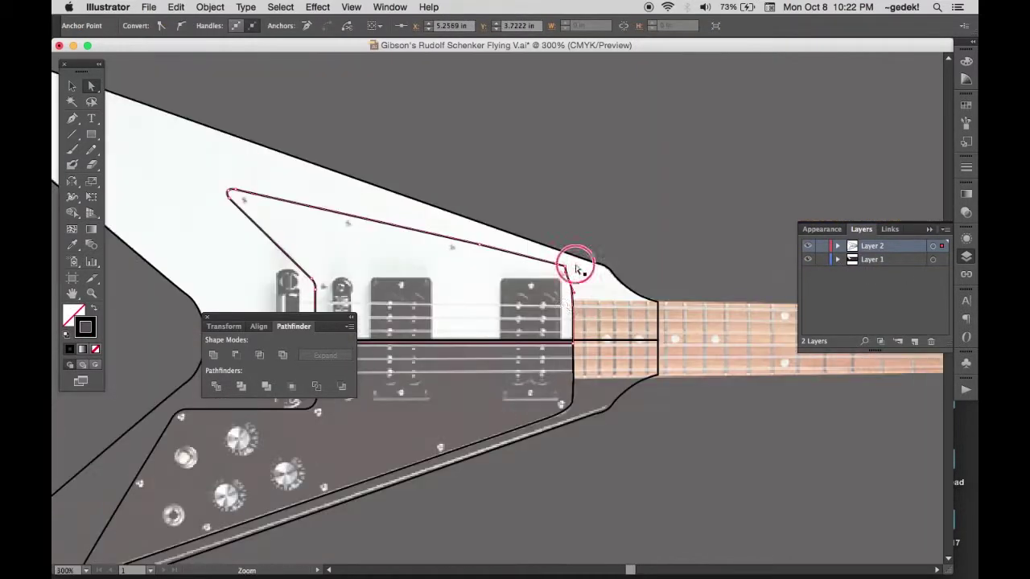
pyautogui.click(577, 270)
pyautogui.click(470, 244)
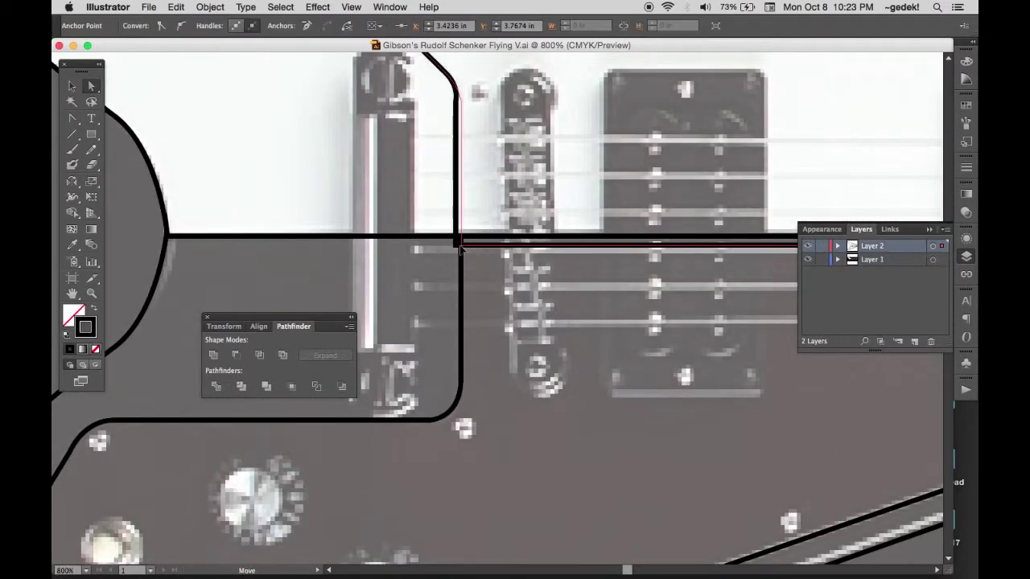
pyautogui.click(822, 262)
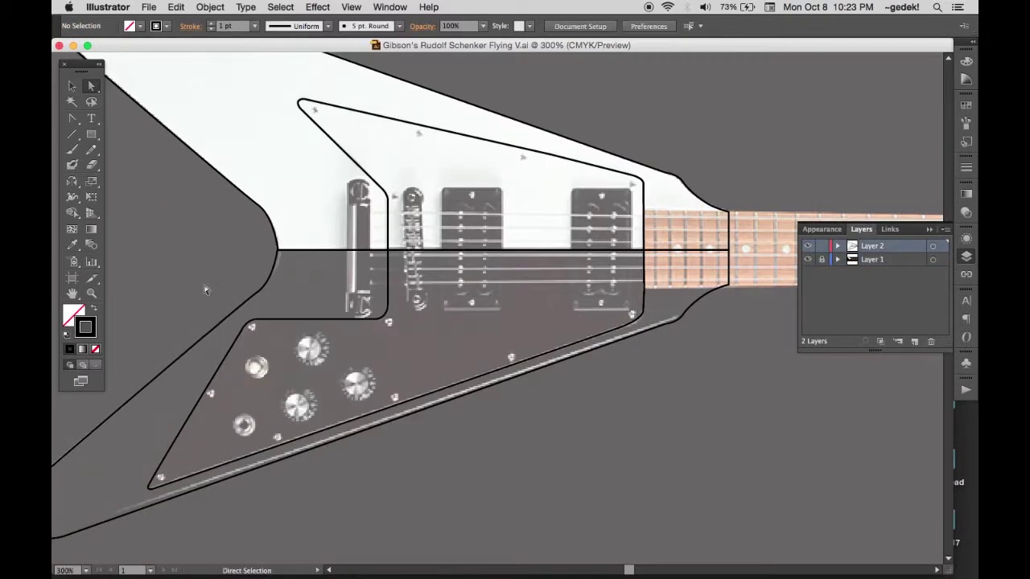
pyautogui.click(95, 138)
pyautogui.press('super+equal')
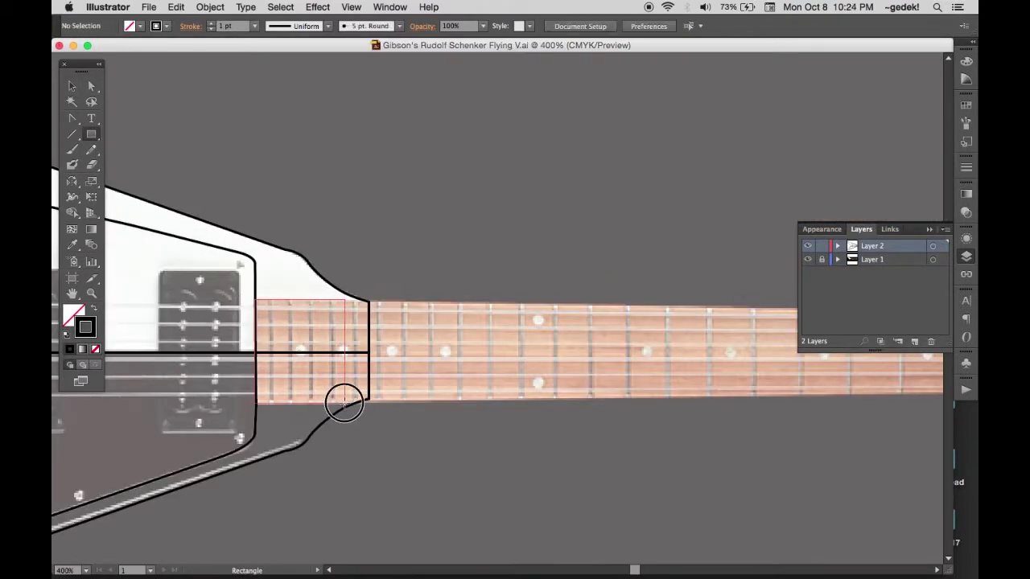
# Draw a rectangle outlining the fretboard neck.
pyautogui.moveTo(344, 402); pyautogui.dragTo(402, 402)
pyautogui.hscroll(10, 659, 426)
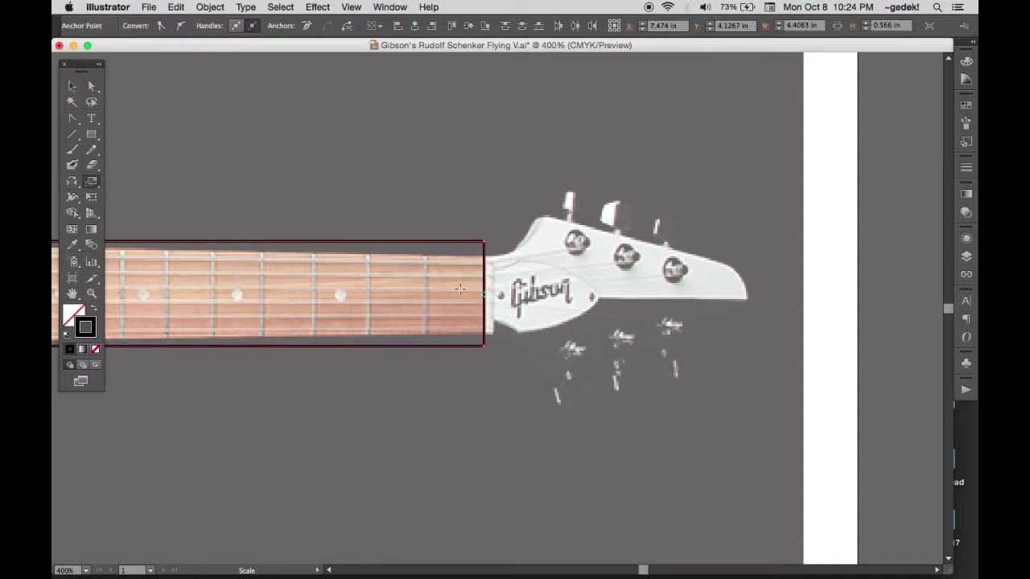
pyautogui.click(72, 151)
pyautogui.click(529, 135)
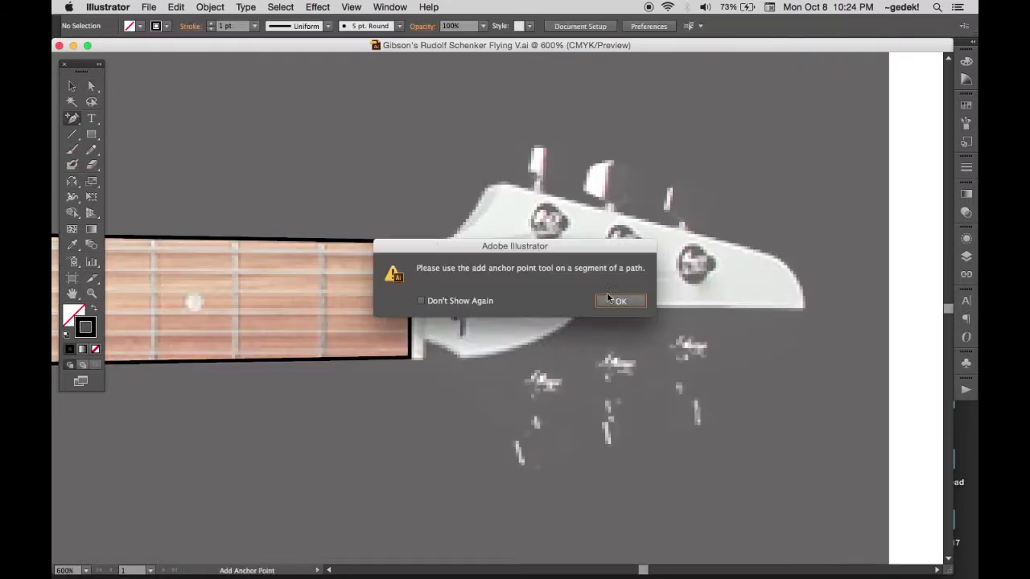
# Pen-trace the top half of the headstock outline from the neck corner.
pyautogui.press('Return')
pyautogui.press('super+equal')
pyautogui.press('p')
pyautogui.moveTo(411, 241); pyautogui.dragTo(438, 240)
pyautogui.click(483, 191)
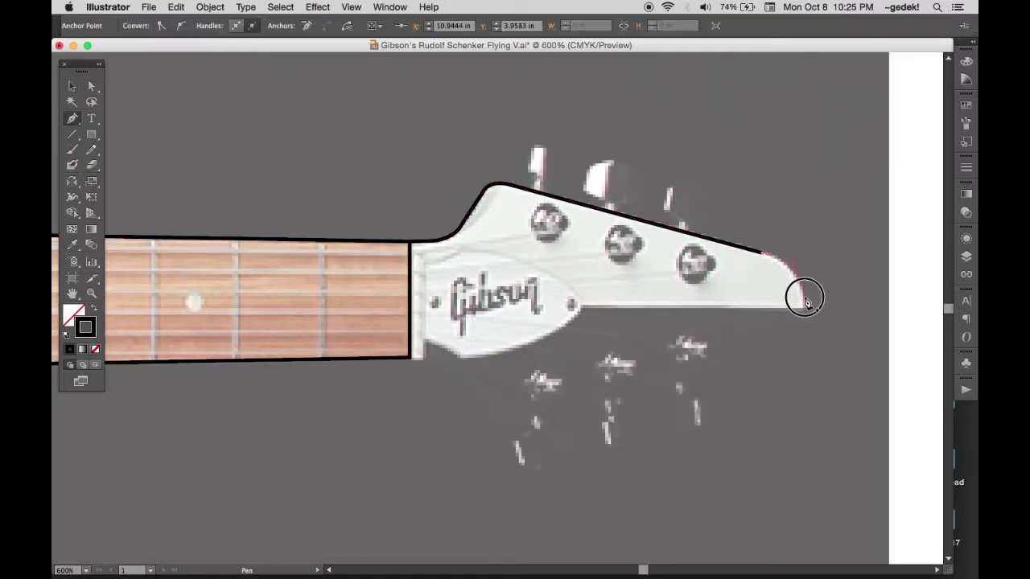
pyautogui.click(410, 311)
pyautogui.click(91, 86)
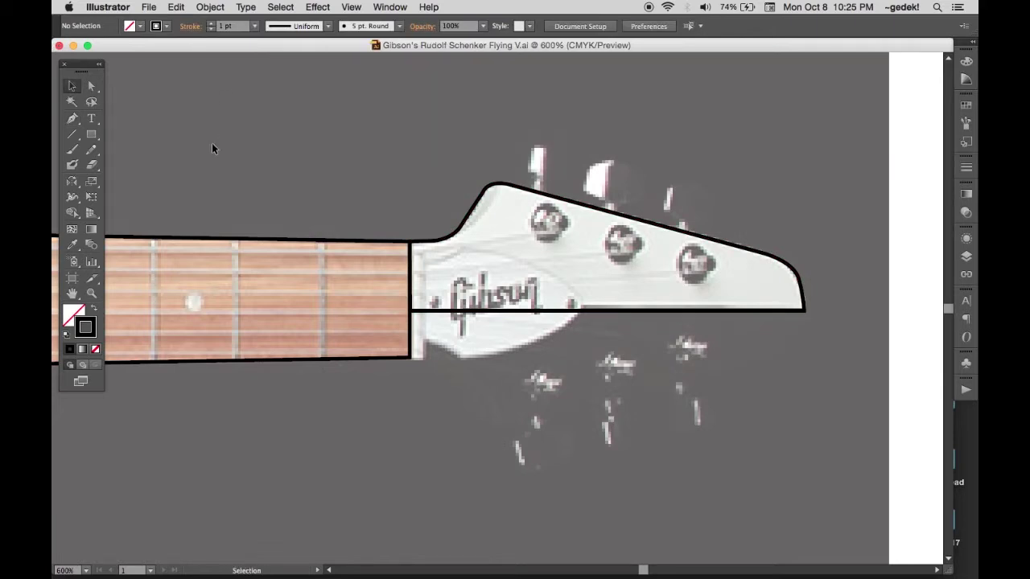
# Reflect a copy of the headstock half and move it into place as the bottom half.
pyautogui.click(609, 216)
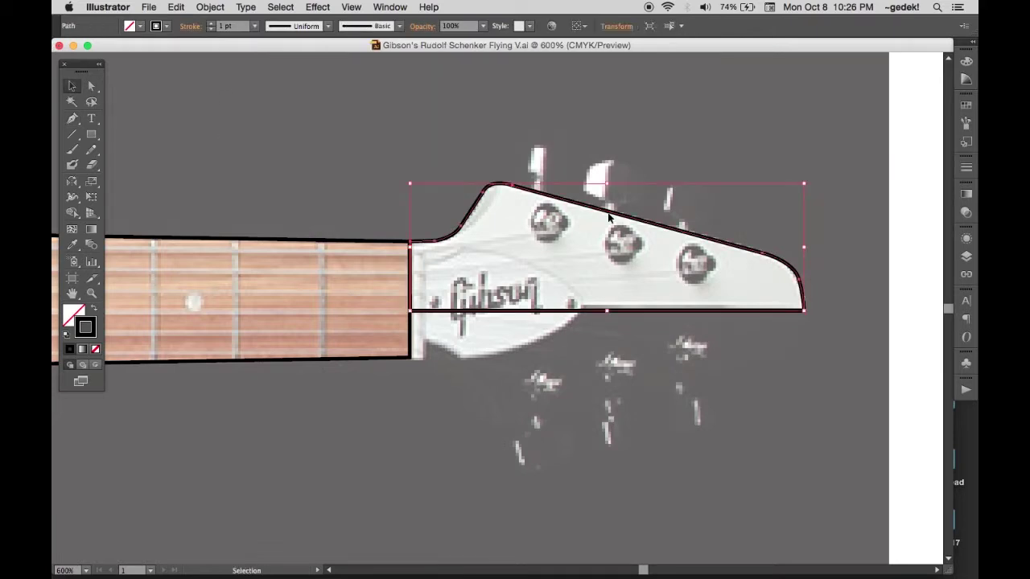
pyautogui.keyDown('alt'); pyautogui.click(805, 311); pyautogui.keyUp('alt')
pyautogui.click(443, 445)
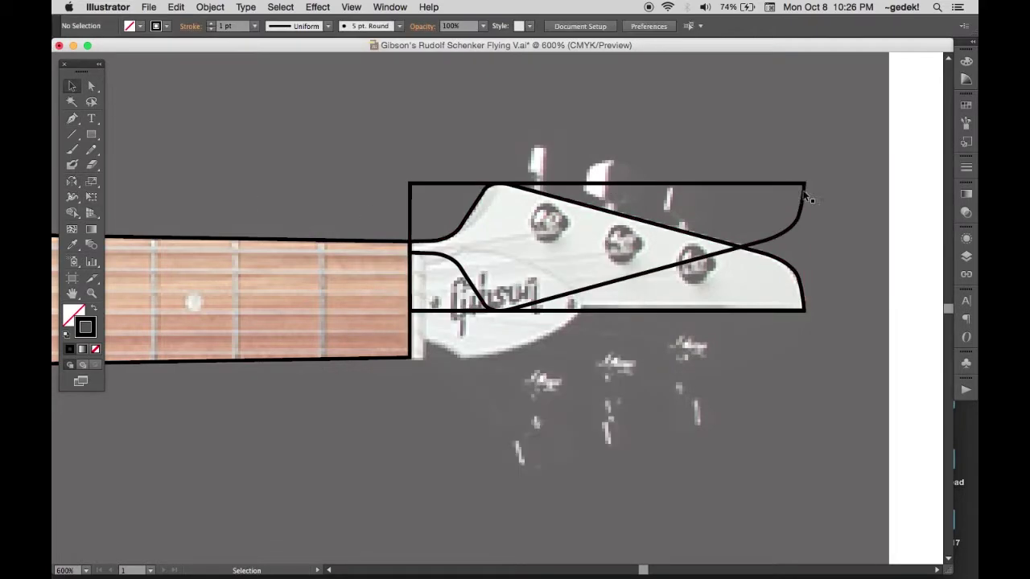
pyautogui.press('v')
pyautogui.press('super+shift+a')
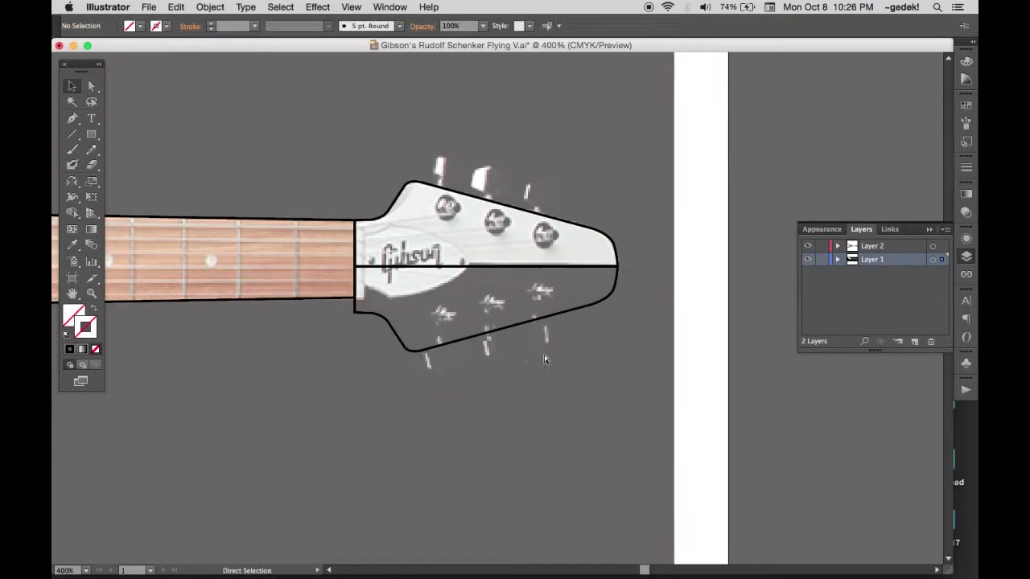
pyautogui.click(483, 337)
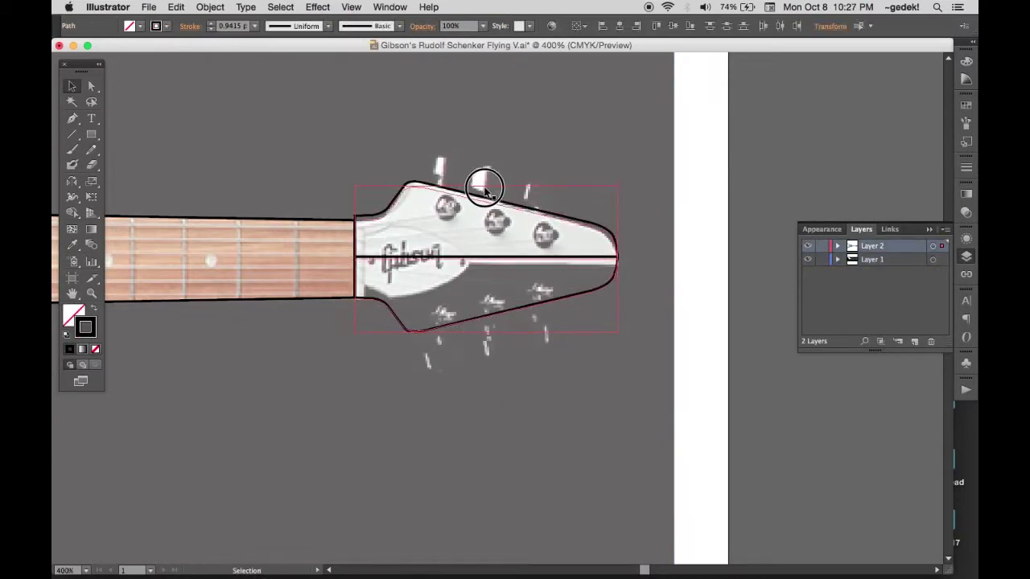
# Draw a thin bar over the first fret with a 0.3 pt stroke.
pyautogui.press('super+1')
pyautogui.click(519, 267)
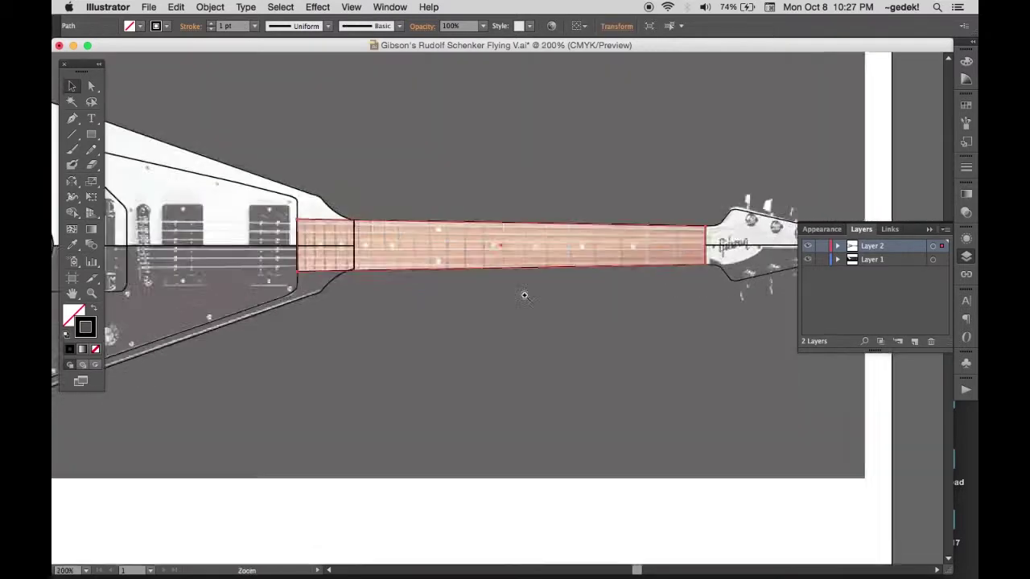
pyautogui.press('super+equal')
pyautogui.press('super+equal')
pyautogui.press('super+equal')
pyautogui.press('m')
pyautogui.moveTo(431, 291)
pyautogui.mouseDown()
pyautogui.moveTo(434, 322)
pyautogui.moveTo(346, 336)
pyautogui.mouseUp()
pyautogui.press('super+F10')
pyautogui.press('v')
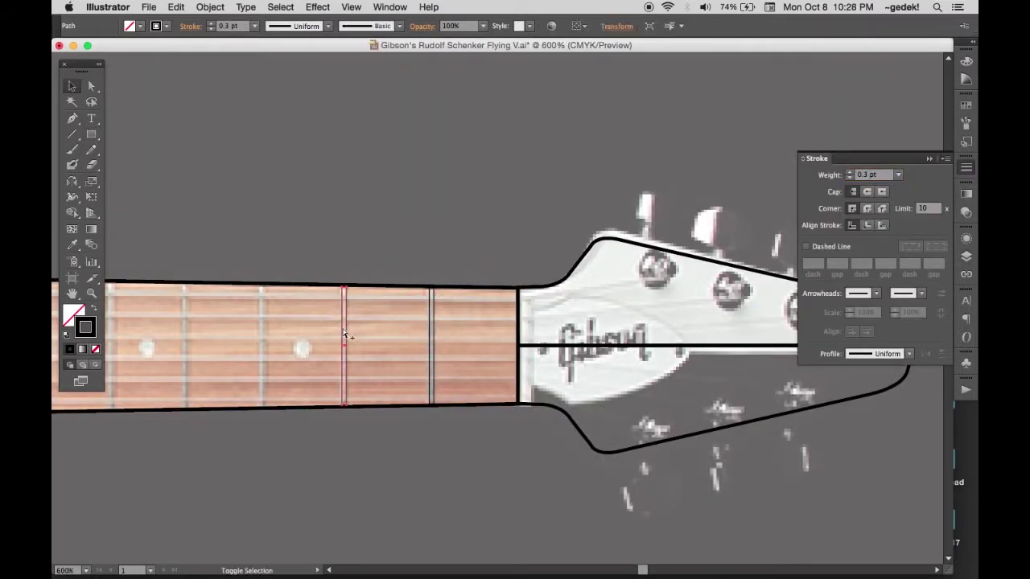
# Alt-drag copies of the fret bar onto every fret along the fretboard up to the body.
pyautogui.moveTo(265, 331); pyautogui.dragTo(265, 331)
pyautogui.hscroll(-5, 265, 331)
pyautogui.hscroll(-5, 292, 274)
pyautogui.moveTo(512, 338); pyautogui.dragTo(437, 338)
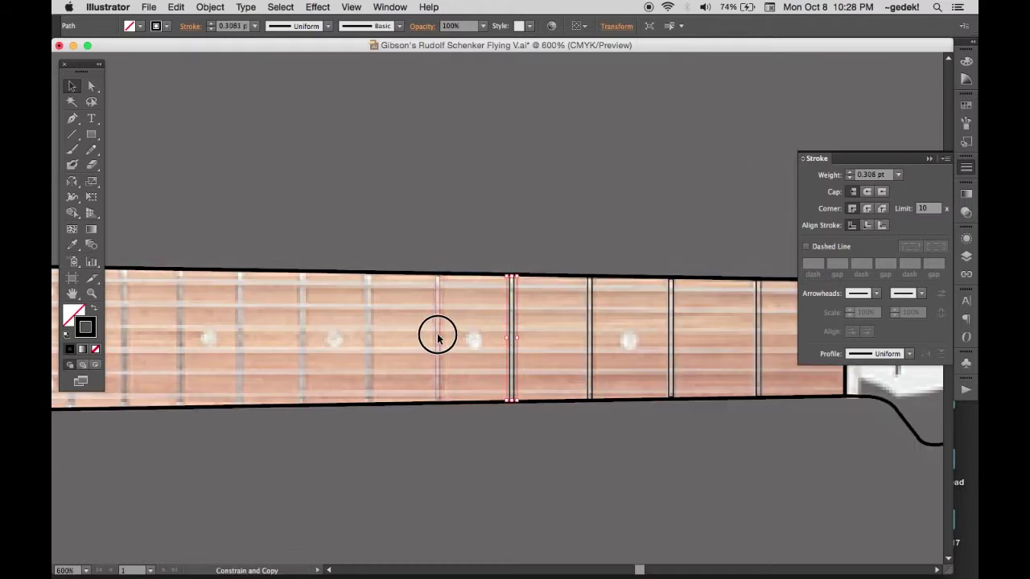
pyautogui.moveTo(369, 341); pyautogui.dragTo(461, 328)
pyautogui.hscroll(-2, 461, 329)
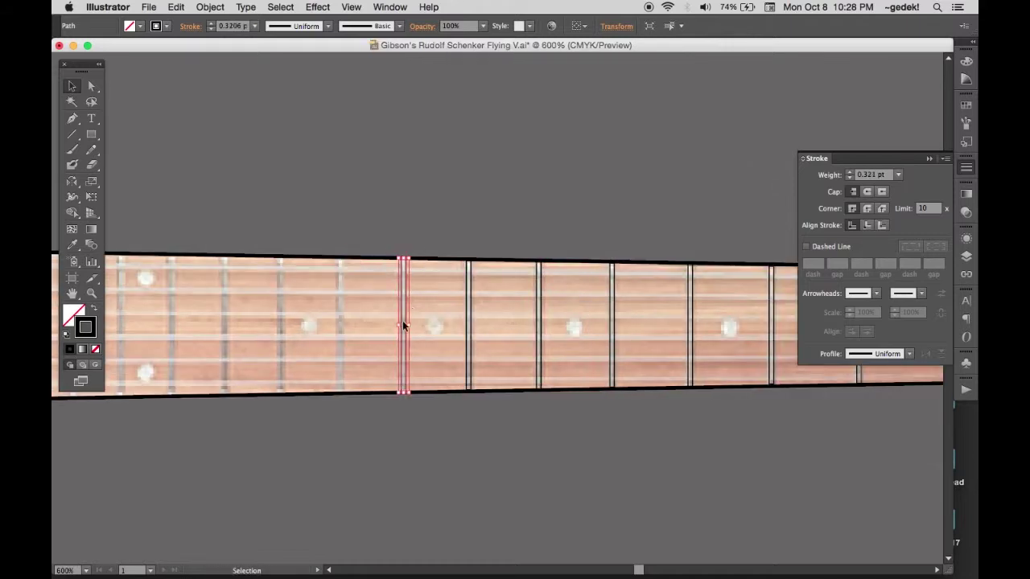
pyautogui.hscroll(-5, 405, 326)
pyautogui.moveTo(617, 334); pyautogui.dragTo(561, 333)
pyautogui.moveTo(500, 342); pyautogui.dragTo(400, 338)
pyautogui.hscroll(-3, 402, 341)
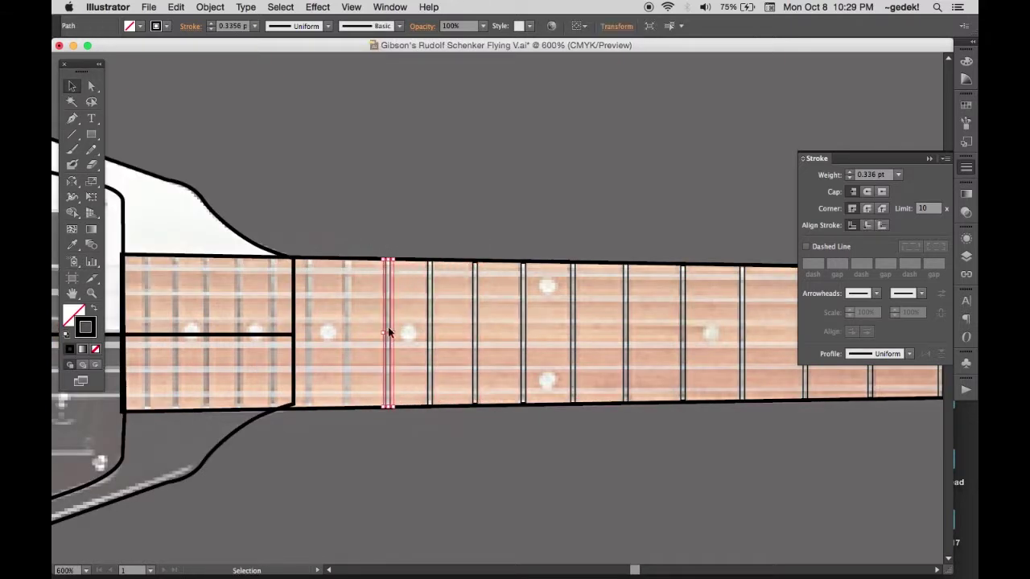
pyautogui.moveTo(309, 338); pyautogui.dragTo(257, 336)
pyautogui.moveTo(312, 238); pyautogui.dragTo(440, 213)
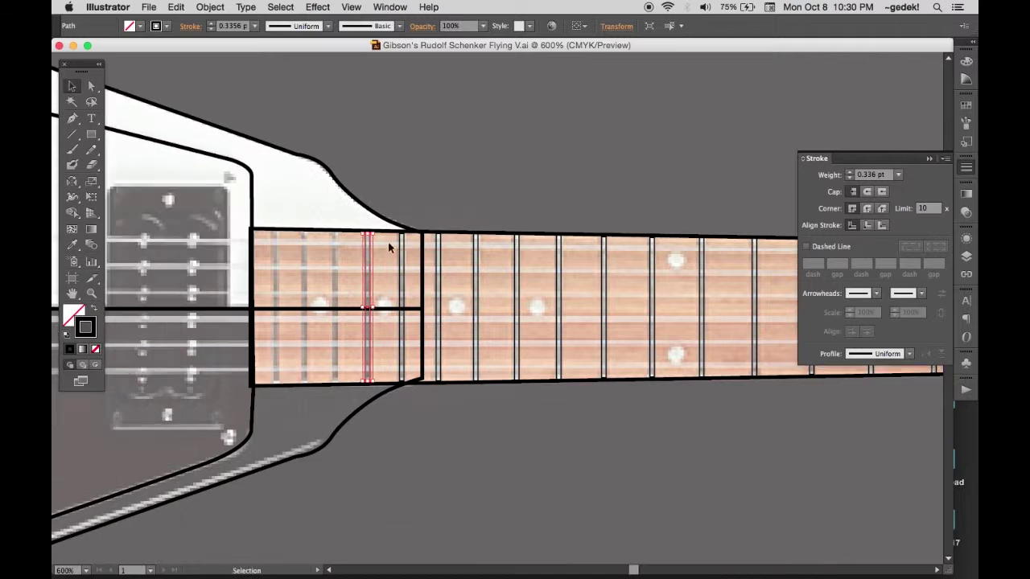
pyautogui.moveTo(368, 272); pyautogui.dragTo(335, 272)
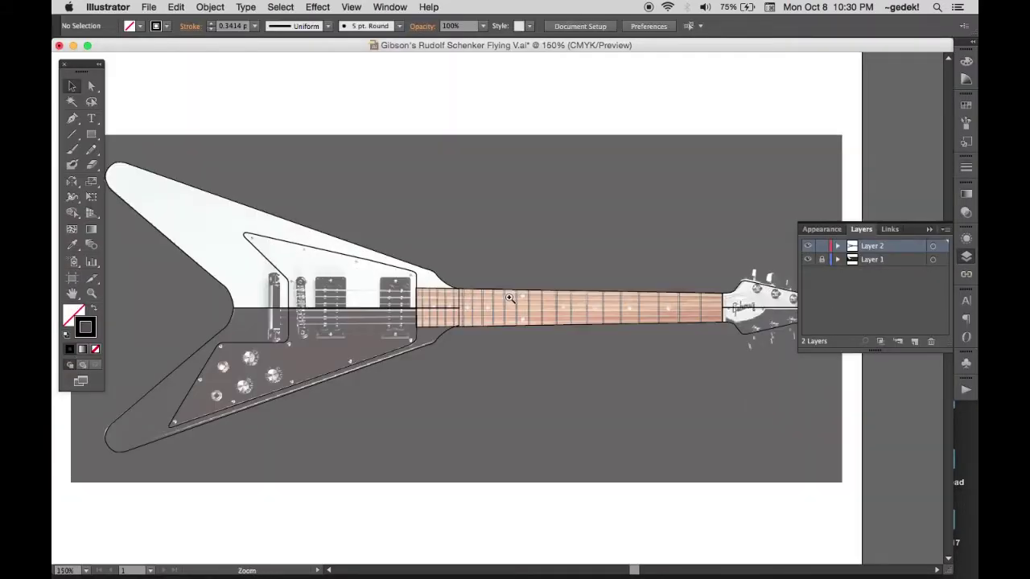
# Copy the marker circle onto the next fret dots, including the 12th fret.
pyautogui.click(509, 298)
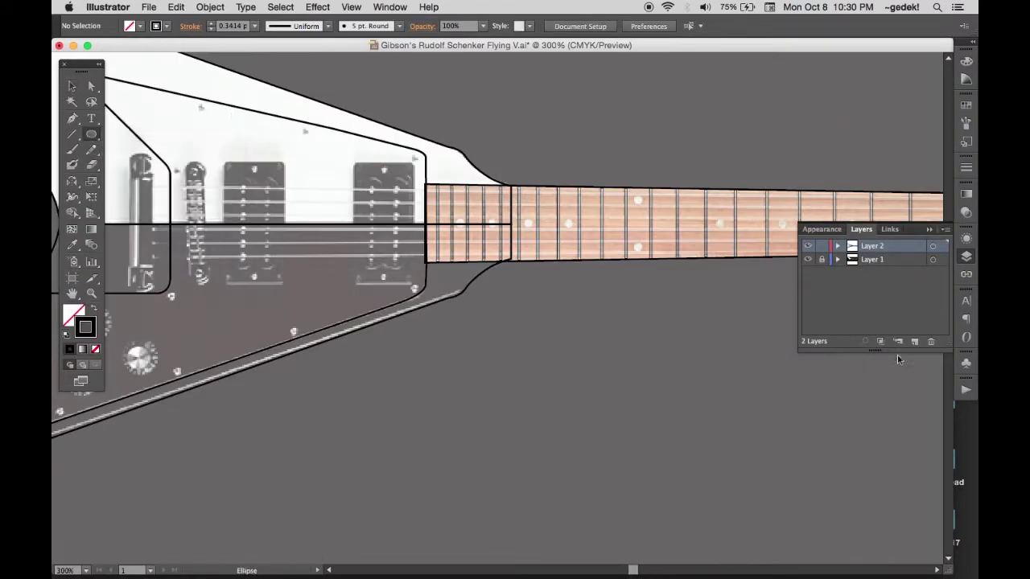
pyautogui.click(526, 275)
pyautogui.press('l')
pyautogui.keyDown('alt'); pyautogui.moveTo(618, 279); pyautogui.dragTo(714, 279); pyautogui.keyUp('alt')
pyautogui.moveTo(742, 306); pyautogui.dragTo(484, 274)
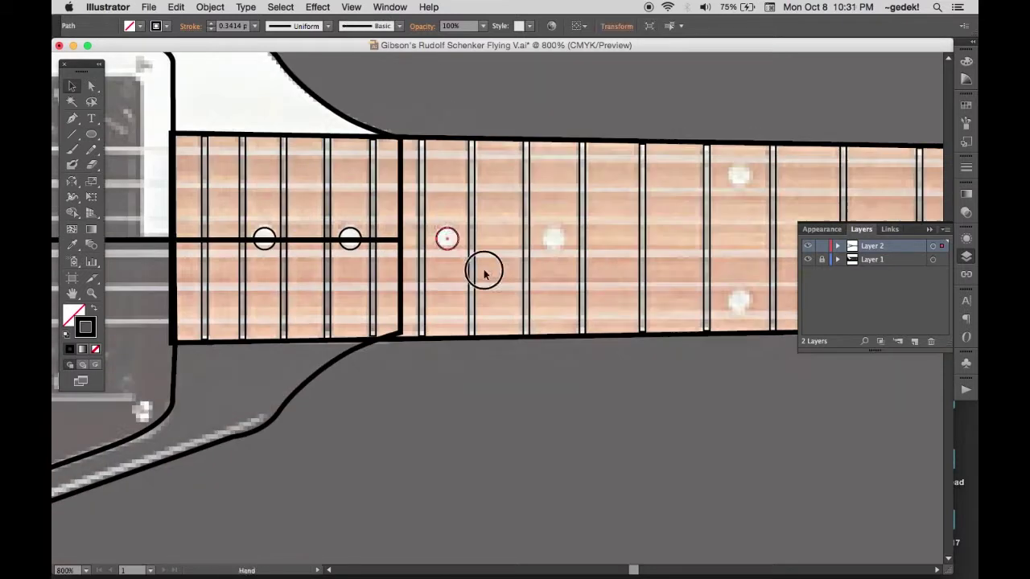
pyautogui.keyDown('alt'); pyautogui.moveTo(558, 248); pyautogui.dragTo(743, 248); pyautogui.keyUp('alt')
pyautogui.hscroll(10, 206, 273)
pyautogui.scroll(-1, 206, 274)
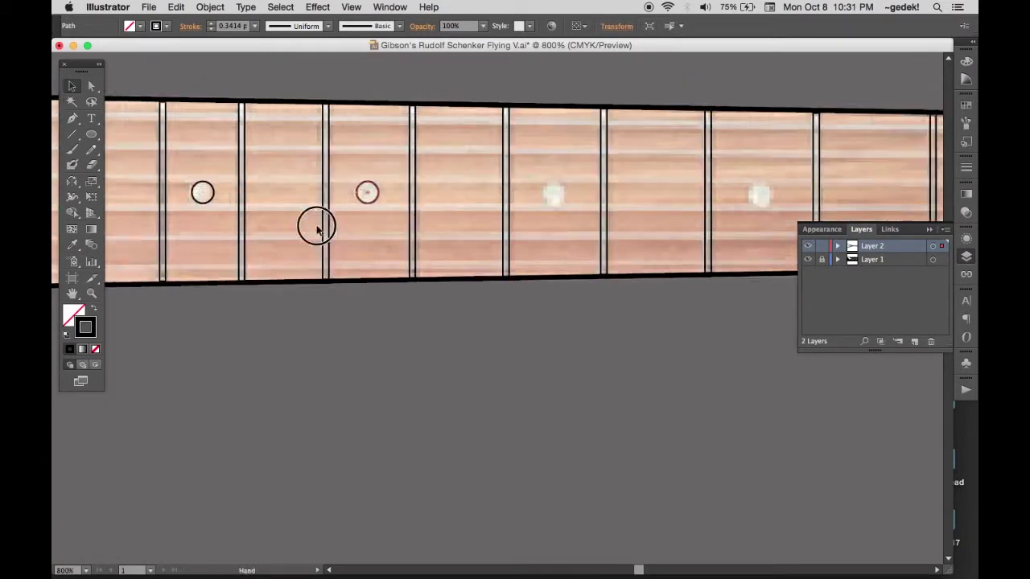
# Place the remaining marker circle copies and copy one down to the lower dot.
pyautogui.keyDown('alt'); pyautogui.moveTo(457, 188); pyautogui.dragTo(260, 209); pyautogui.keyUp('alt')
pyautogui.moveTo(695, 252); pyautogui.dragTo(700, 209)
pyautogui.hscroll(10, 429, 344)
pyautogui.scroll(3, 429, 343)
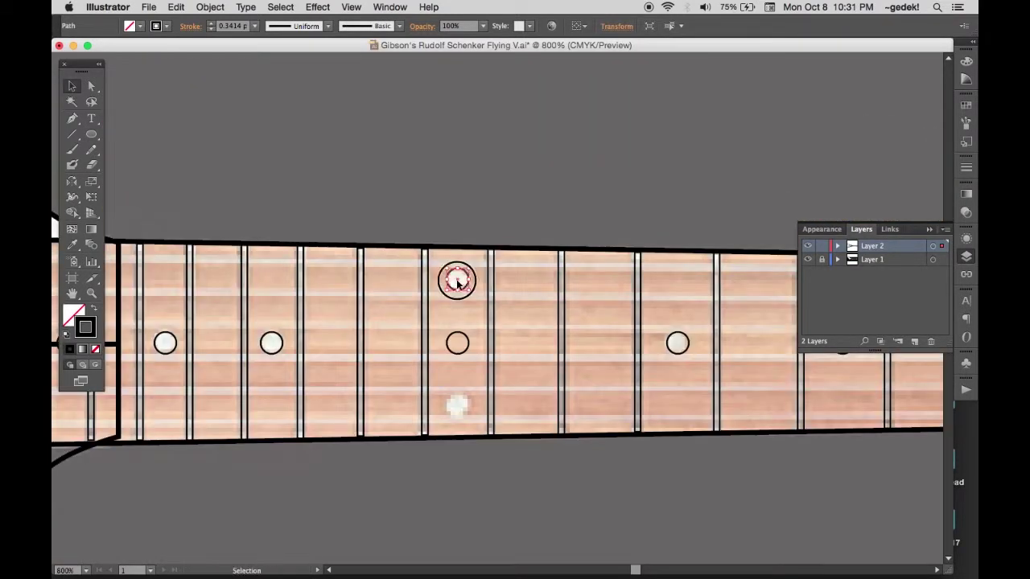
pyautogui.keyDown('alt'); pyautogui.moveTo(457, 281); pyautogui.dragTo(457, 406); pyautogui.keyUp('alt')
pyautogui.scroll(-3, 483, 338)
pyautogui.scroll(-3, 520, 351)
pyautogui.scroll(8, 412, 175)
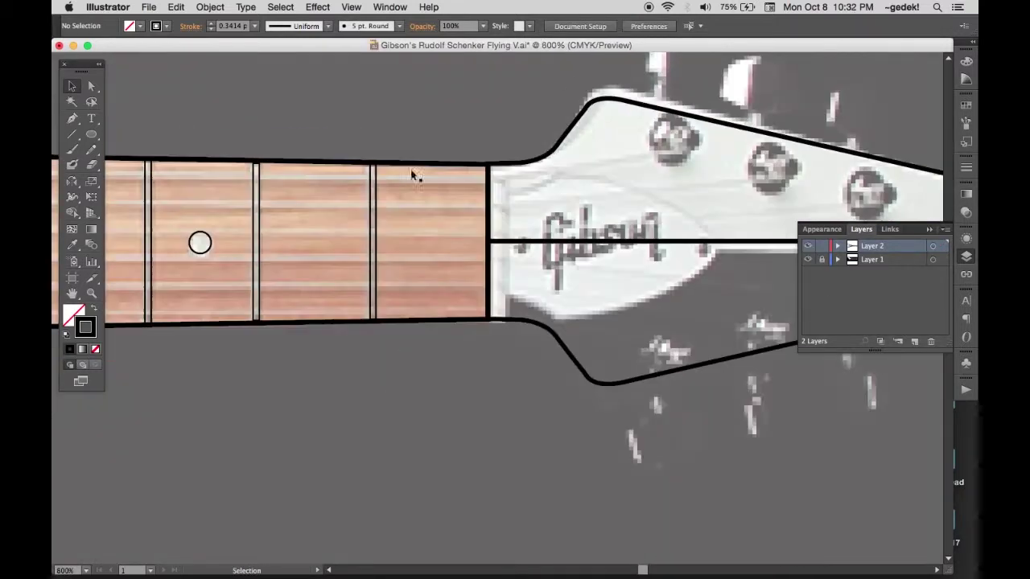
# Copy a fret line to the nut and Pen-trace the upper half of the logo plate.
pyautogui.keyDown('alt'); pyautogui.moveTo(372, 193); pyautogui.dragTo(499, 196); pyautogui.keyUp('alt')
pyautogui.press('p')
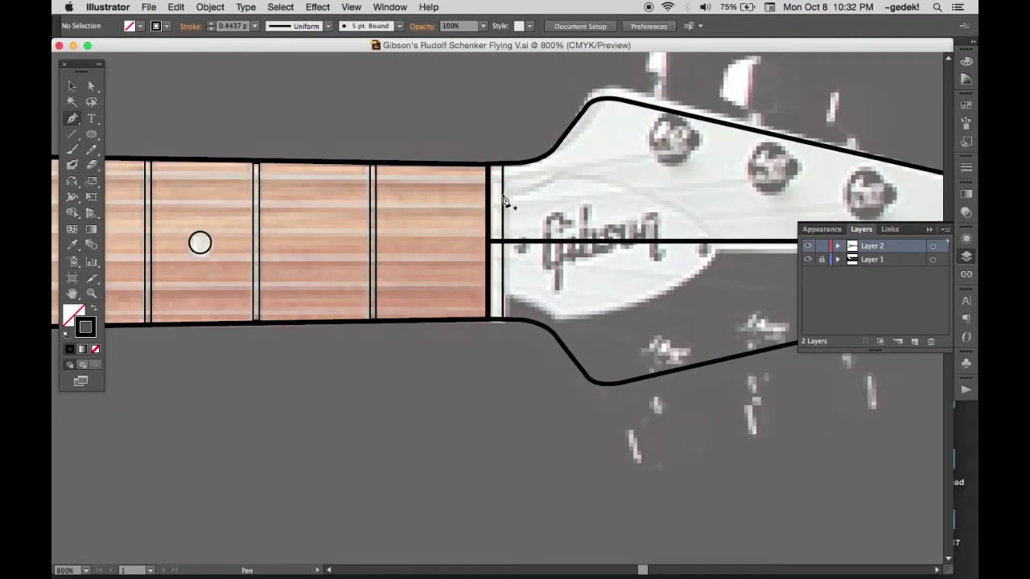
pyautogui.click(503, 195)
pyautogui.moveTo(555, 174); pyautogui.dragTo(600, 178)
pyautogui.click(506, 197)
# Reflect a copy of the half outline across the headstock centre and unite both halves.
pyautogui.scroll(2, 507, 204)
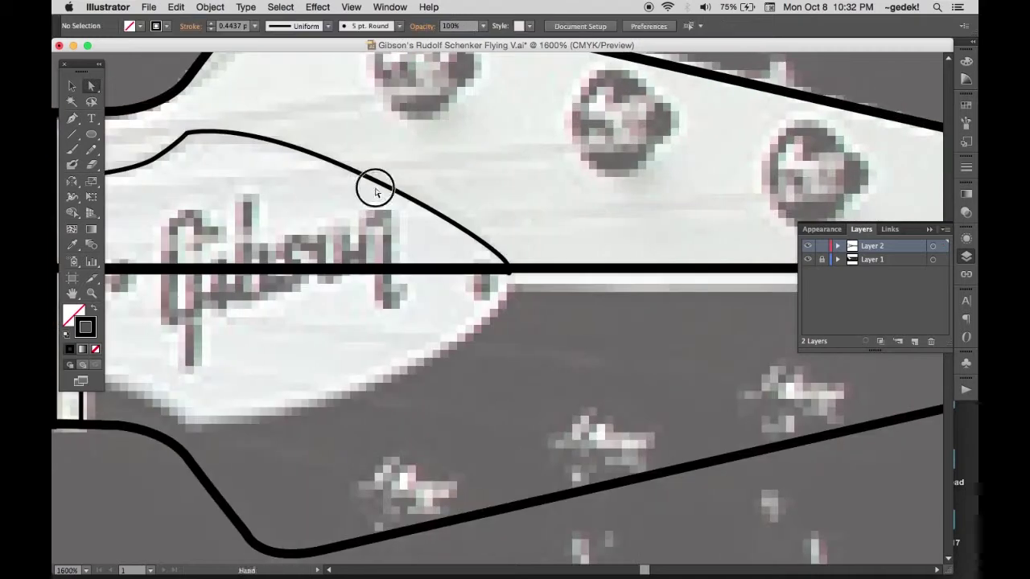
pyautogui.hscroll(-3, 501, 259)
pyautogui.keyDown('alt'); pyautogui.moveTo(536, 166); pyautogui.dragTo(536, 230); pyautogui.keyUp('alt')
pyautogui.click(70, 180)
pyautogui.doubleClick(70, 180)
pyautogui.press('Return')
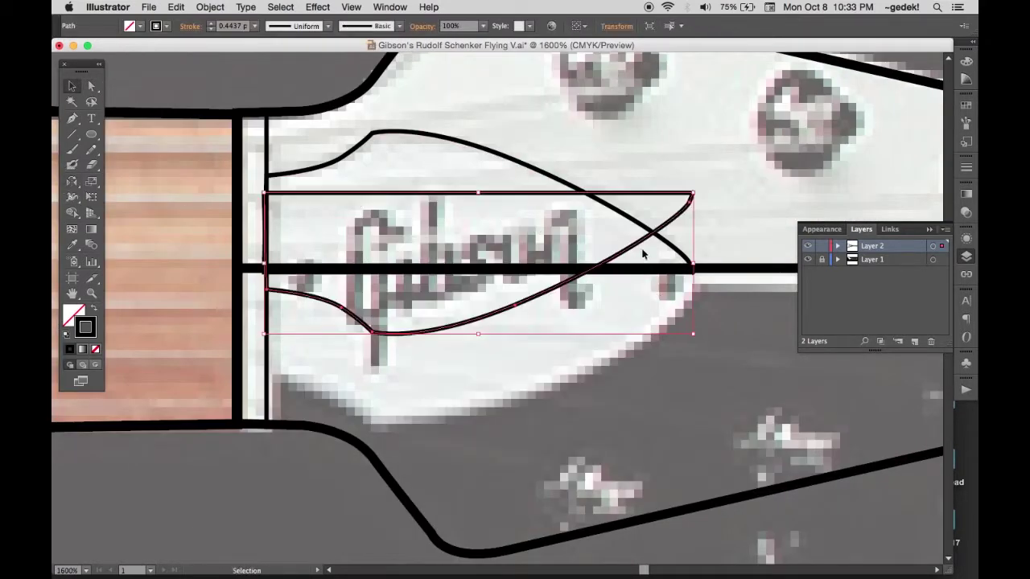
pyautogui.press('v')
pyautogui.keyDown('shift'); pyautogui.click(635, 297); pyautogui.keyUp('shift')
pyautogui.hotkey('ctrl', 'shift', 'F9')
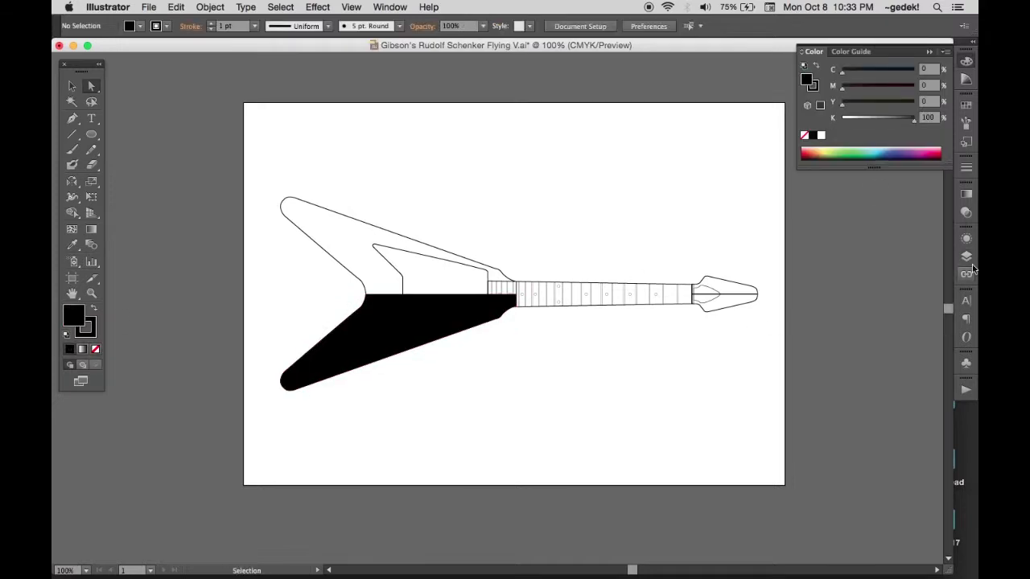
# Select the neck artwork and save the document.
pyautogui.click(970, 265)
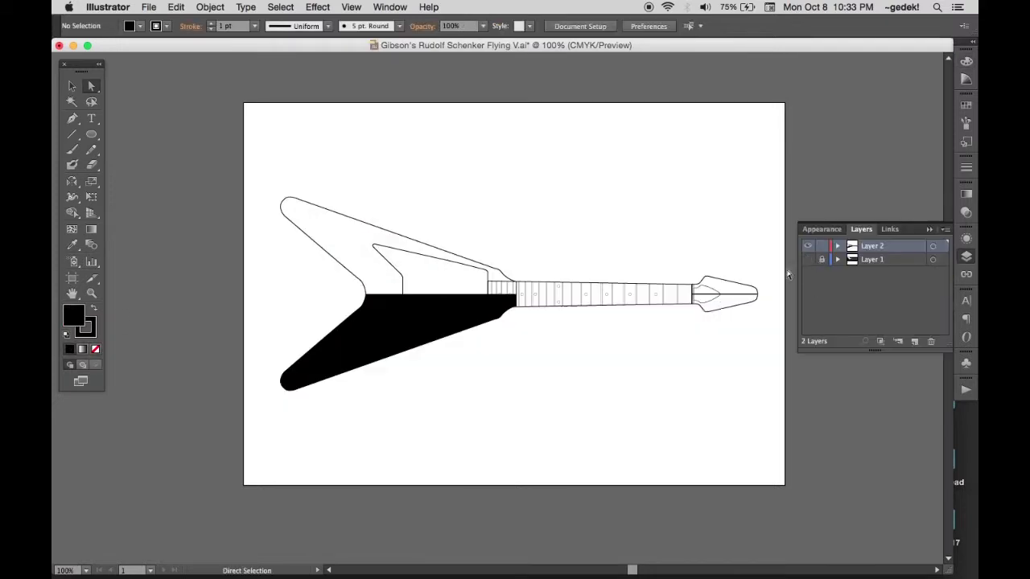
pyautogui.click(933, 246)
pyautogui.hotkey('ctrl', 's')
pyautogui.hotkey('ctrl', '+')
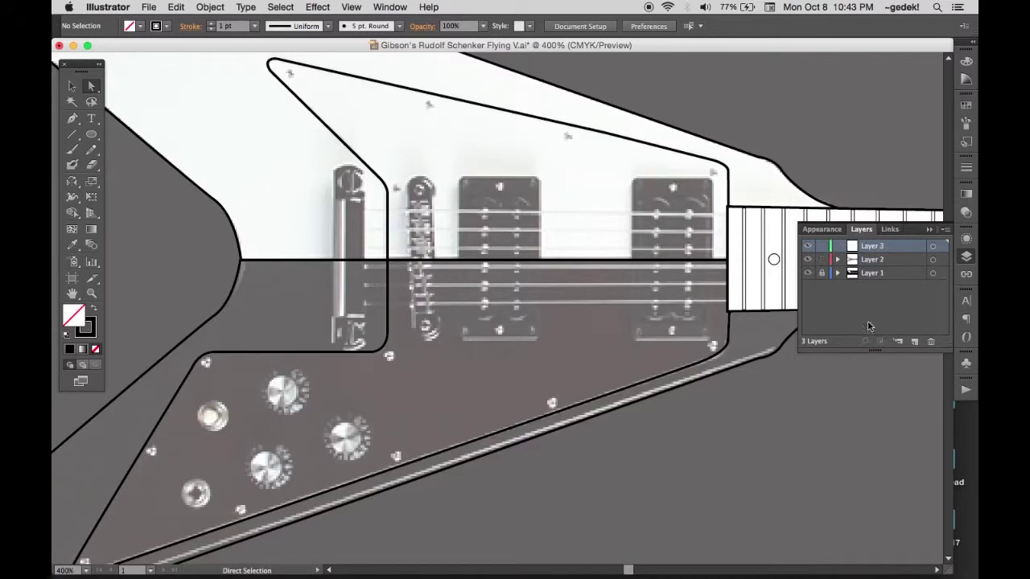
# Draw a rounded rectangle outlining the neck pickup surround.
pyautogui.click(91, 135)
pyautogui.click(175, 149)
pyautogui.click(478, 171)
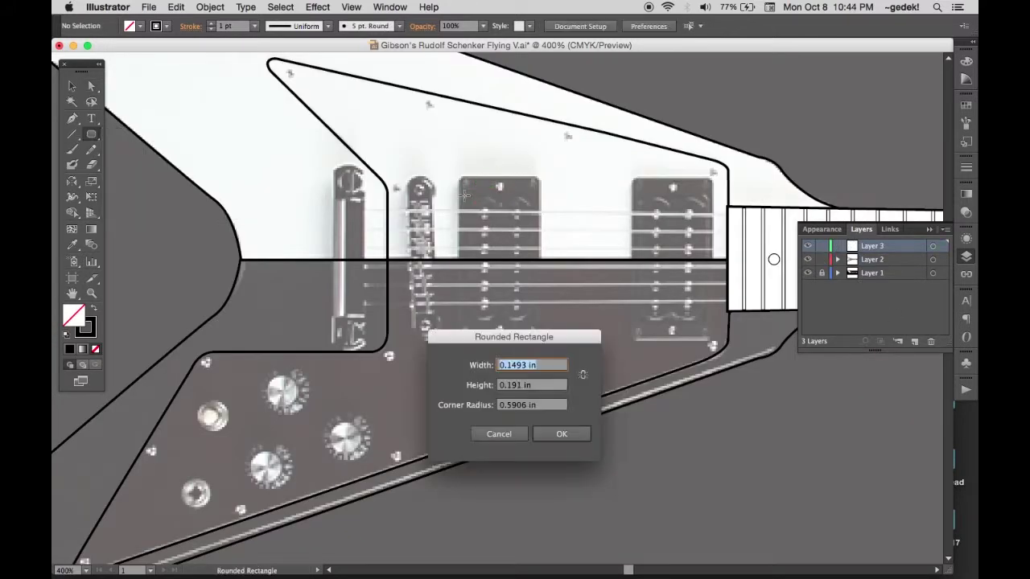
pyautogui.press('Escape')
pyautogui.click(462, 220)
pyautogui.press('Return')
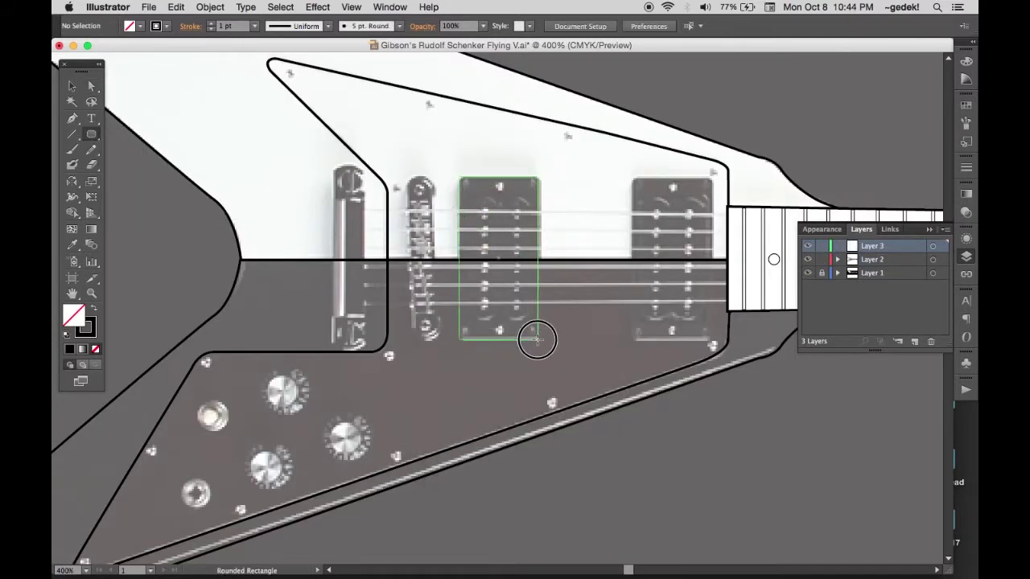
# Draw a narrow rounded-rectangle bobbin stretched to the pickup's length.
pyautogui.hotkey('ctrl', '=')
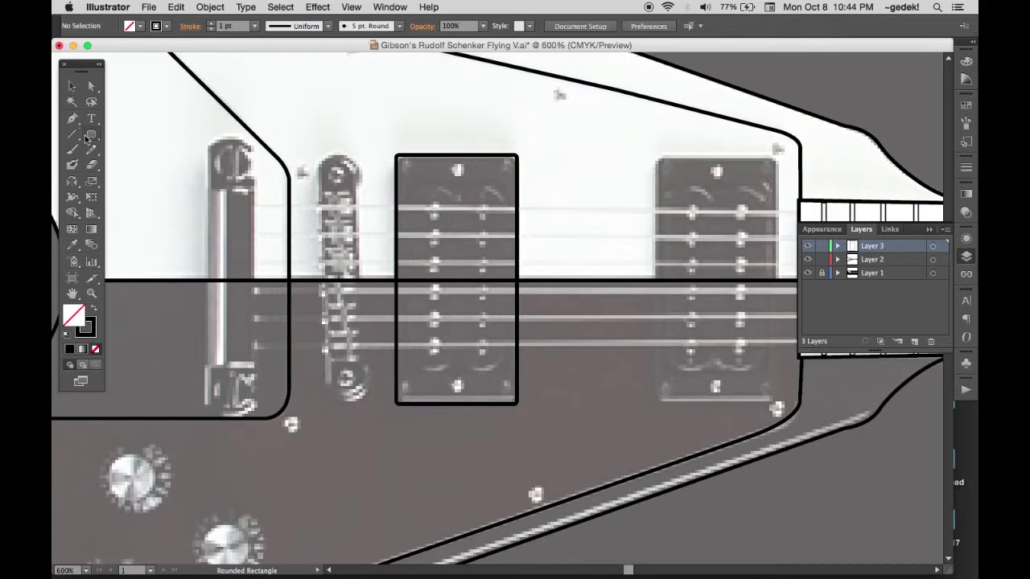
pyautogui.click(426, 242)
pyautogui.press('Return')
pyautogui.moveTo(434, 324); pyautogui.dragTo(435, 372)
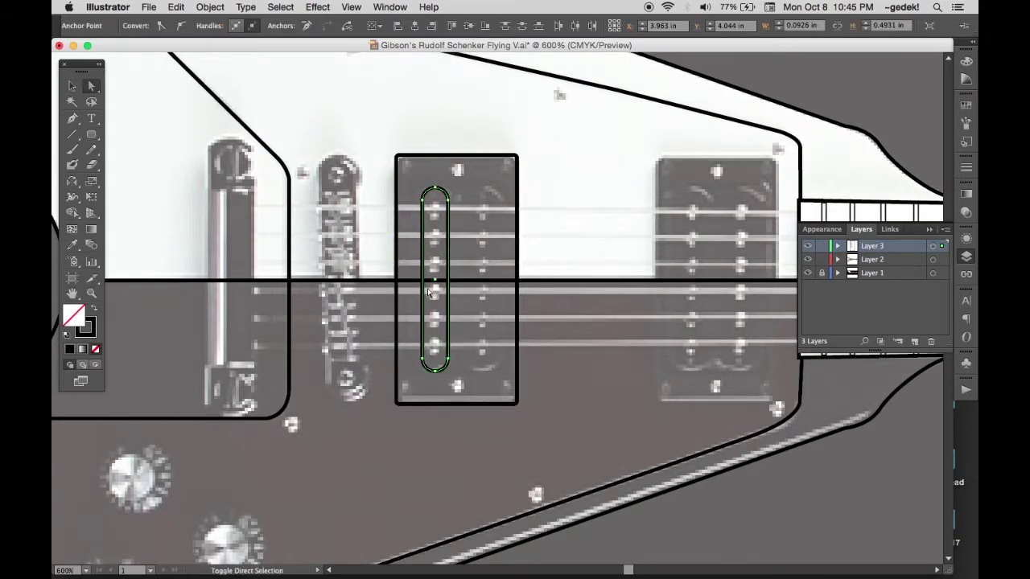
pyautogui.click(480, 282)
# Add six circular pole pieces down the bobbin, centred within it.
pyautogui.hotkey('ctrl', '=')
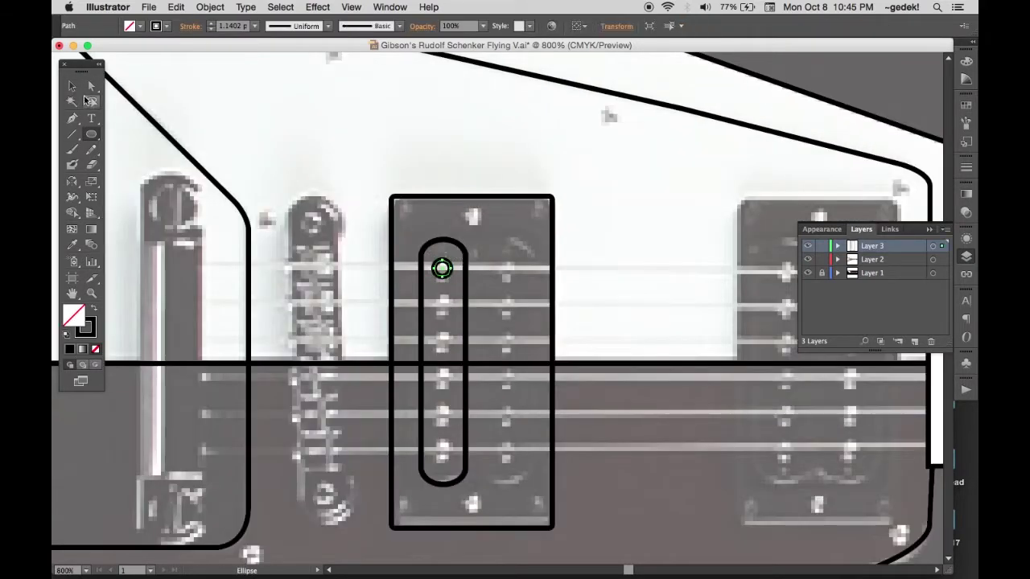
pyautogui.moveTo(442, 268); pyautogui.dragTo(445, 314)
pyautogui.hotkey('ctrl', 'a')
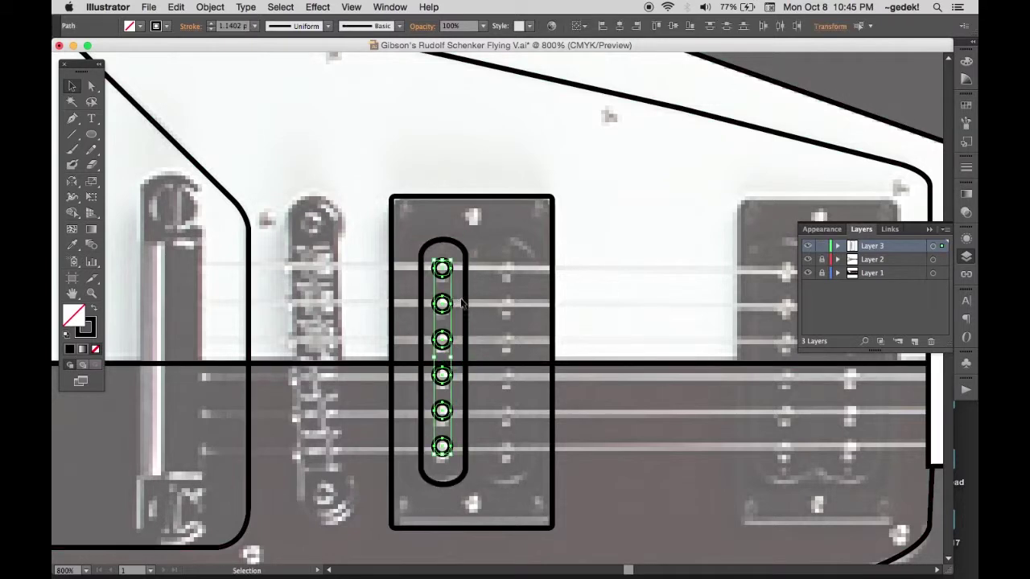
pyautogui.click(619, 26)
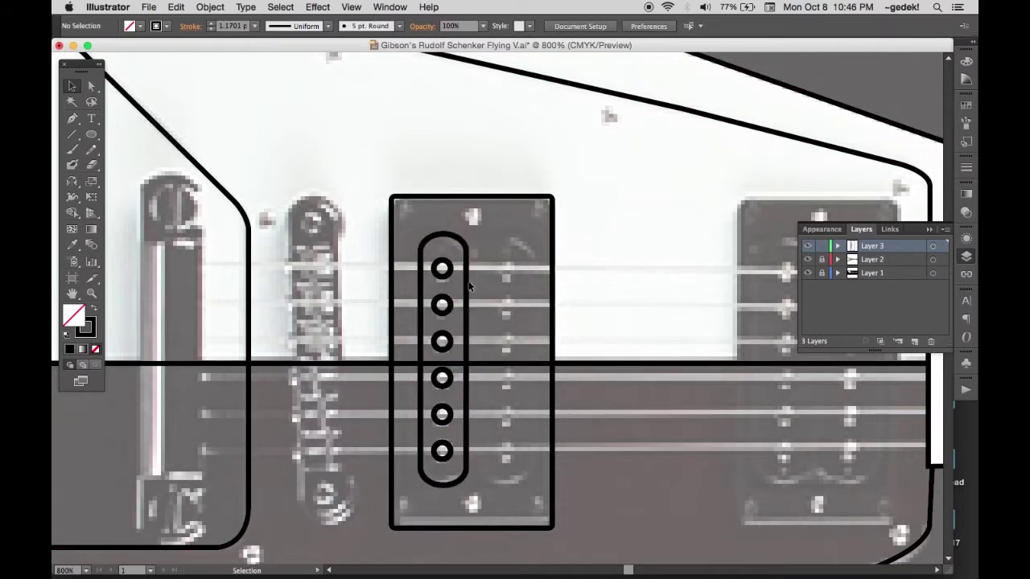
# Fill the bobbin black, adjust its stroke weight, and make the pole pieces grey.
pyautogui.press('a')
pyautogui.hotkey('shift', 'x')
pyautogui.click(966, 167)
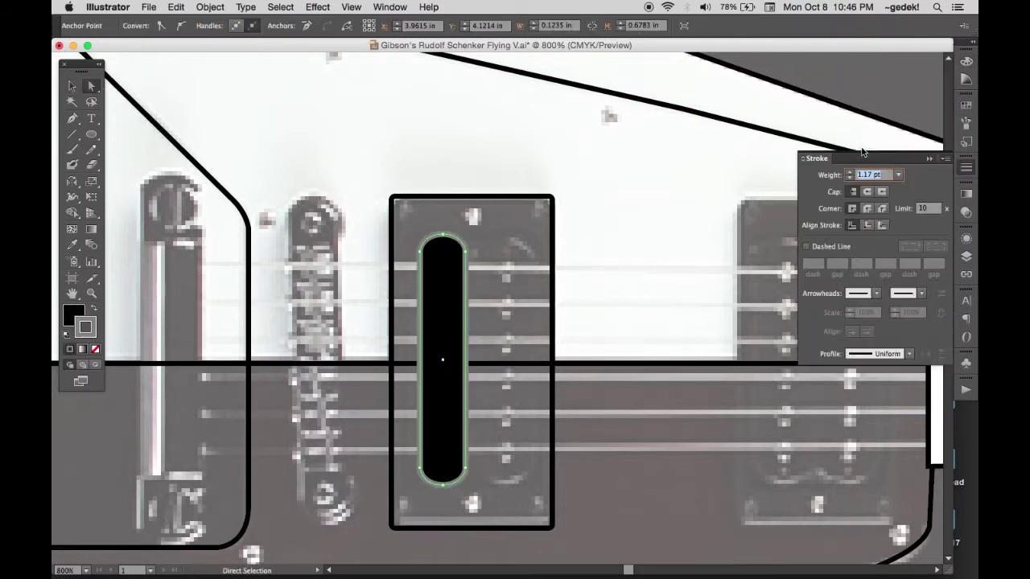
pyautogui.press('v')
pyautogui.click(535, 459)
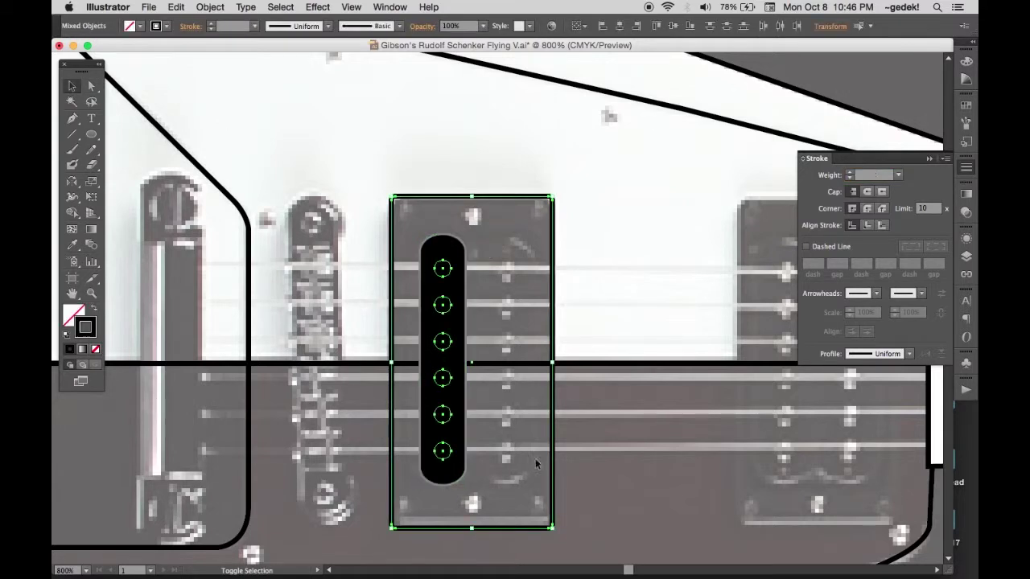
pyautogui.click(442, 378)
pyautogui.press('F6')
# Alt-drag a copy of the bobbin with its pole pieces to the right.
pyautogui.click(409, 177)
pyautogui.moveTo(442, 379); pyautogui.dragTo(509, 392)
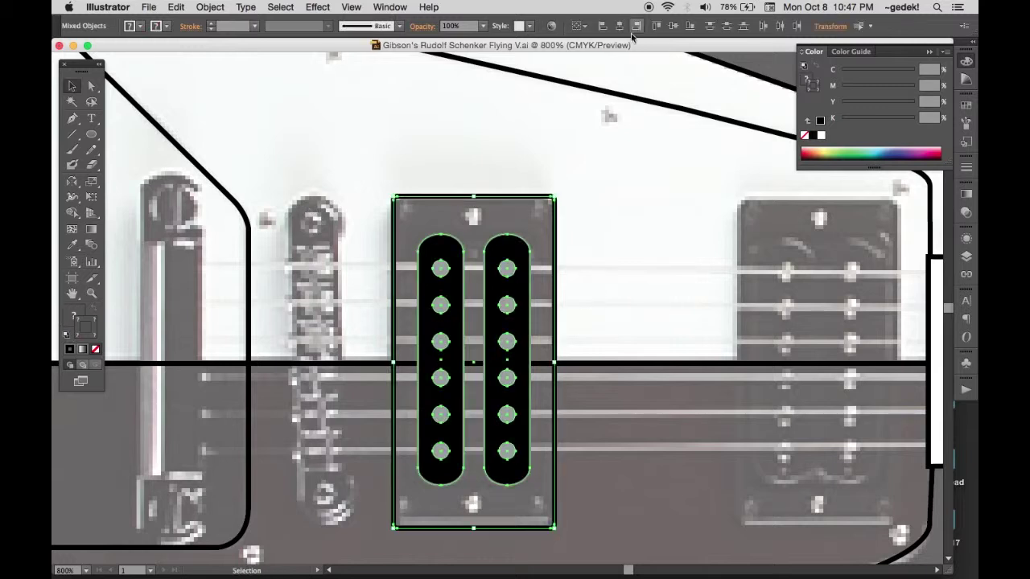
pyautogui.press('super+shift+a')
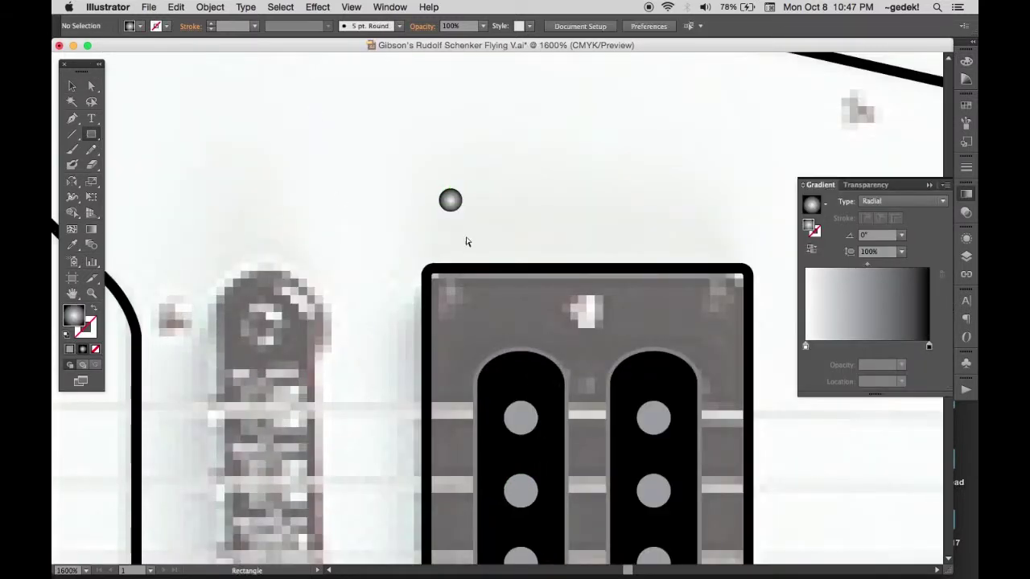
# Build a cross-head screw: a slot bar rotate-copied 90° into a plus, with a radial-gradient head.
pyautogui.press('super+equal')
pyautogui.moveTo(459, 304); pyautogui.dragTo(467, 331)
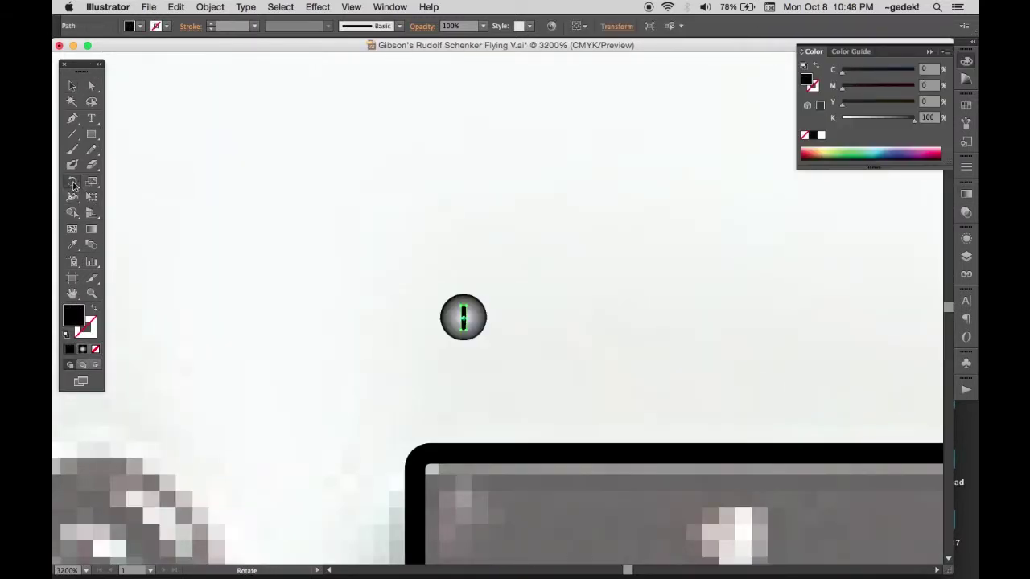
pyautogui.doubleClick(74, 185)
pyautogui.hotkey('alt', 'Return')
pyautogui.press('super+shift+a')
pyautogui.press('v')
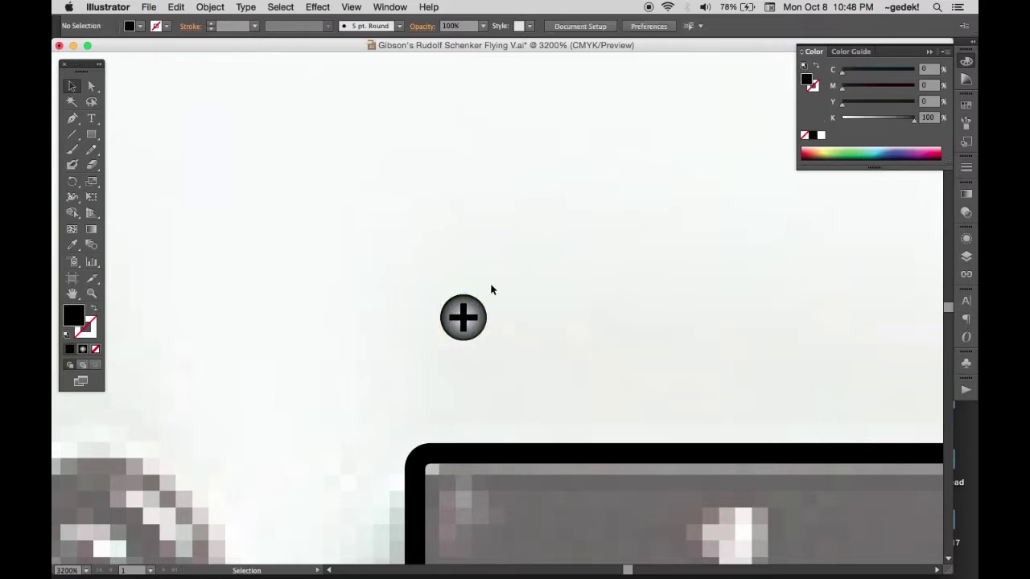
pyautogui.click(462, 317)
pyautogui.click(967, 194)
pyautogui.press('super+shift+a')
# Place copies of the screw at the pickup's four corners and bottom centre.
pyautogui.keyDown('alt'); pyautogui.keyDown('super'); pyautogui.click(561, 334); pyautogui.keyUp('super'); pyautogui.keyUp('alt')
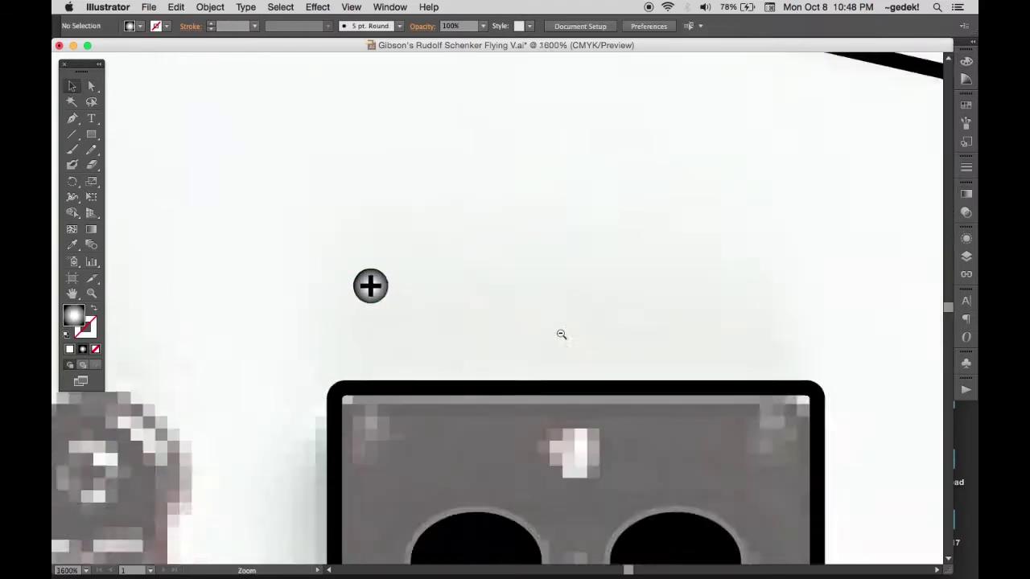
pyautogui.moveTo(420, 270); pyautogui.dragTo(419, 329)
pyautogui.moveTo(653, 394); pyautogui.dragTo(702, 394)
pyautogui.press('super+minus')
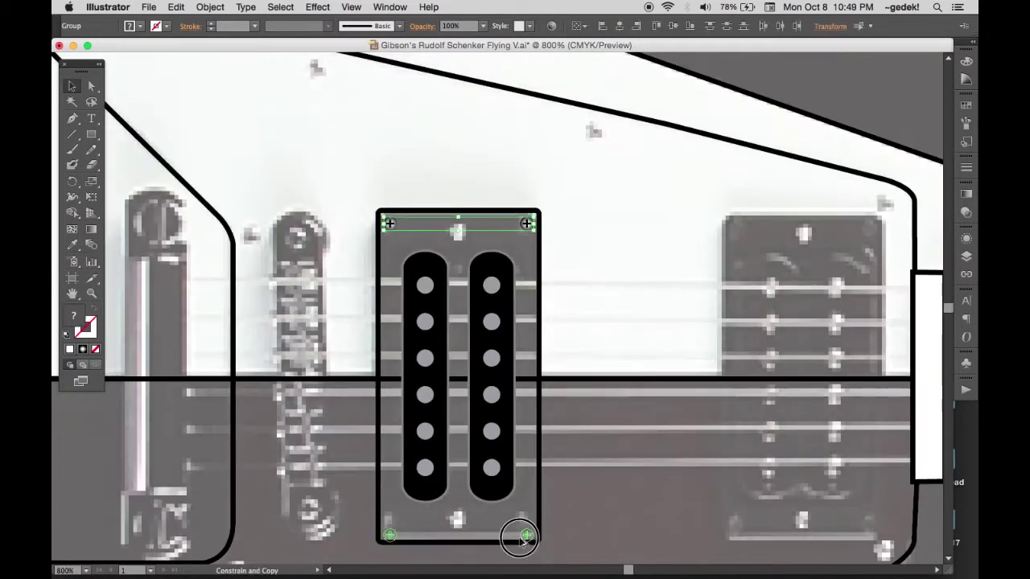
pyautogui.moveTo(526, 233); pyautogui.dragTo(524, 532)
pyautogui.moveTo(459, 234); pyautogui.dragTo(458, 515)
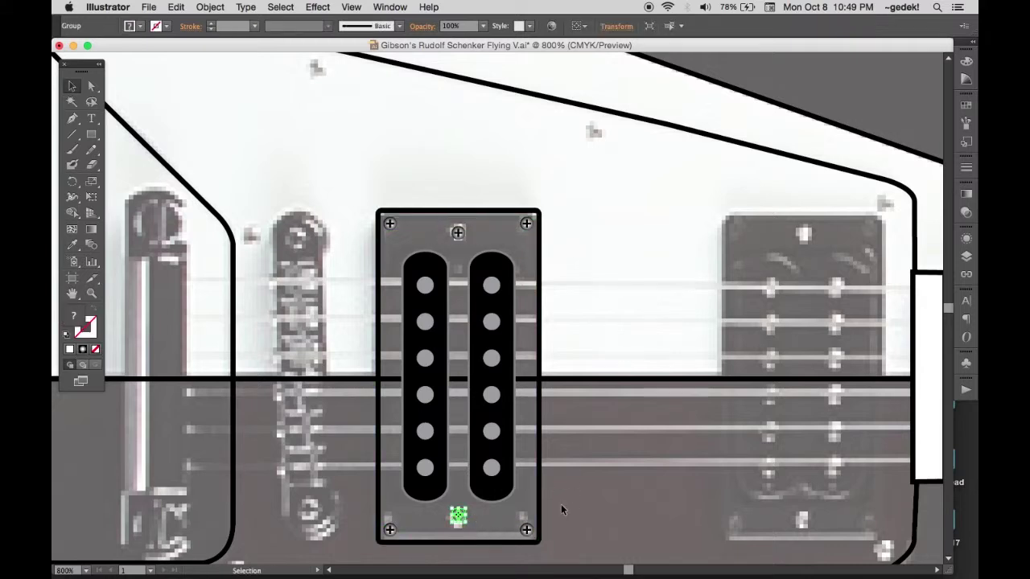
# Fill the pickup surround rectangle black with the Eyedropper.
pyautogui.click(392, 224)
pyautogui.press('i')
pyautogui.click(147, 131)
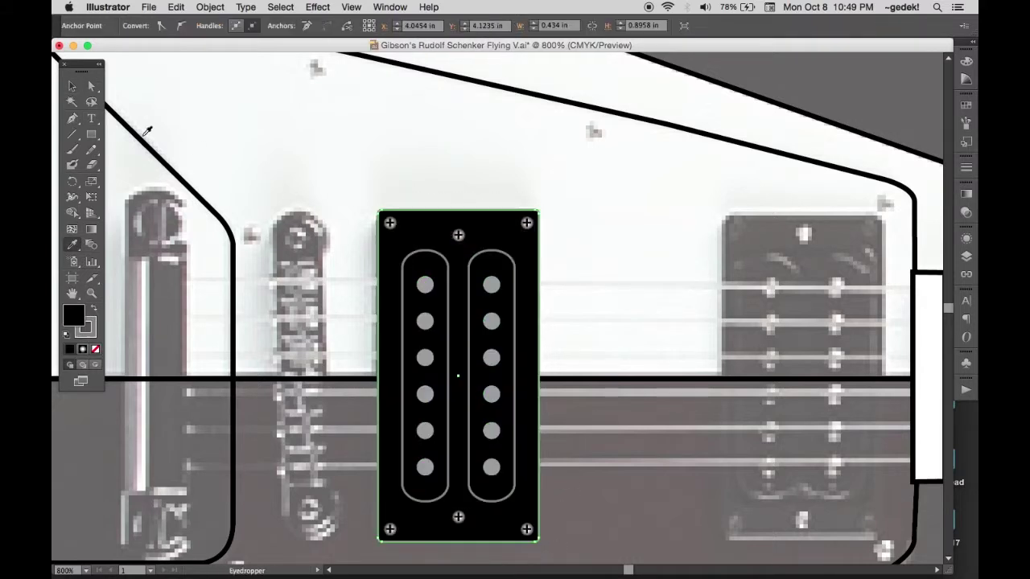
pyautogui.press('v')
# Rotate the top-right and bottom-centre screws 45° into X shapes.
pyautogui.click(458, 235)
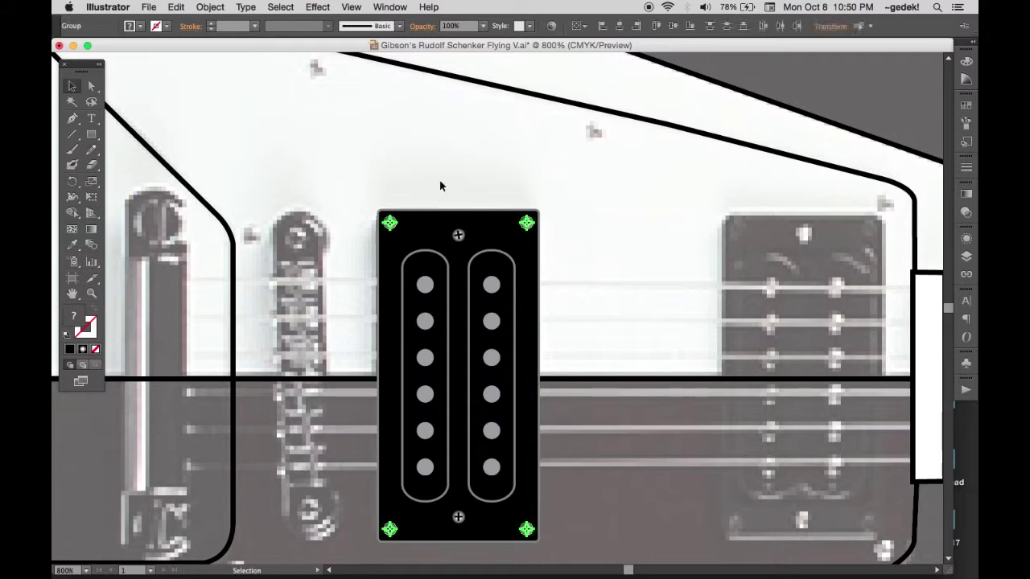
pyautogui.click(526, 223)
pyautogui.doubleClick(72, 181)
pyautogui.click(593, 432)
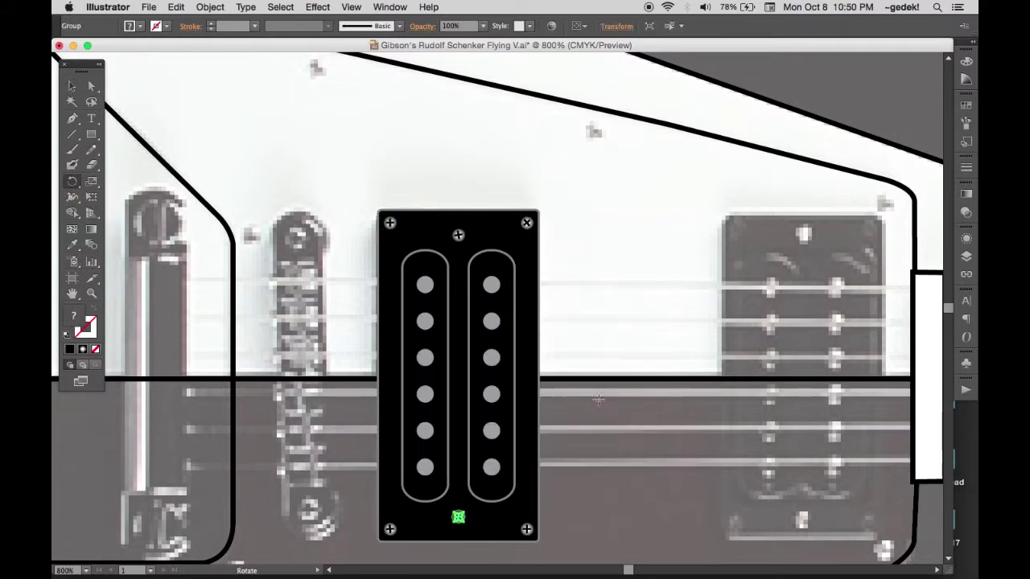
pyautogui.press('Return')
pyautogui.click(593, 432)
pyautogui.press('v')
pyautogui.click(593, 131)
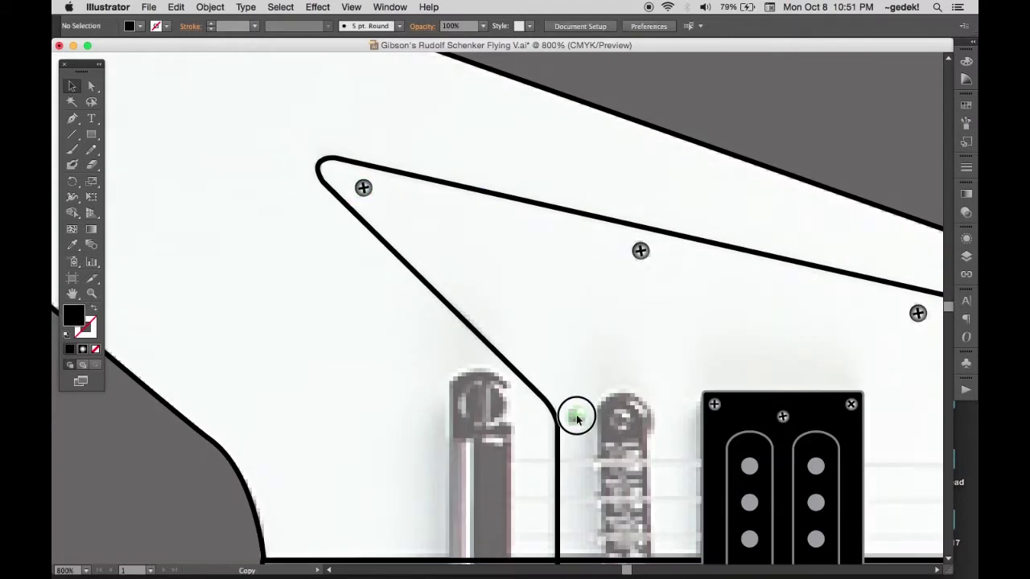
# Hide the reference photo layer and fill the lower pickguard shape black.
pyautogui.hotkey('ctrl', '-')
pyautogui.scroll(-5, 575, 416)
pyautogui.scroll(-5, 502, 428)
pyautogui.hscroll(-5, 502, 428)
pyautogui.click(411, 358)
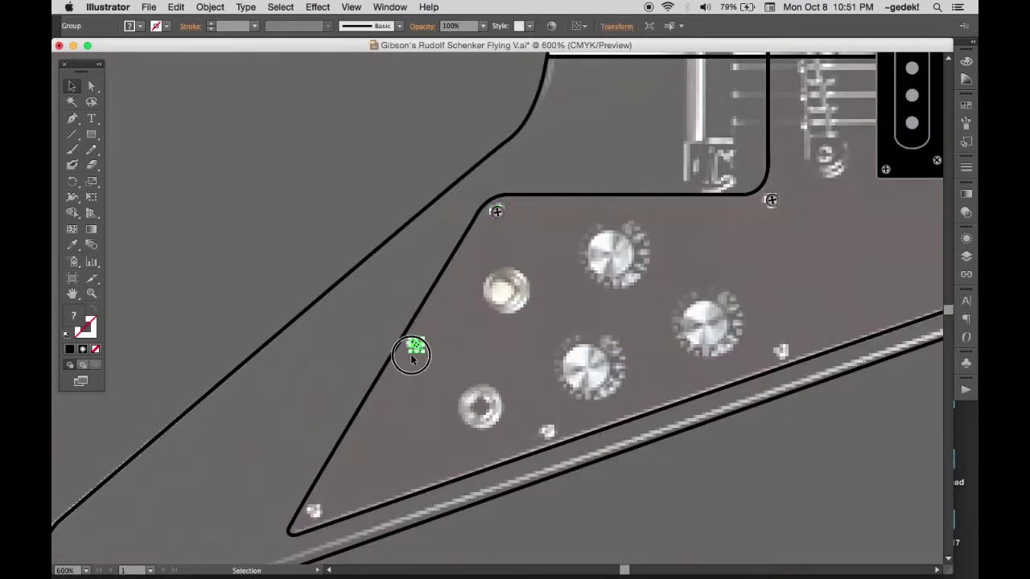
pyautogui.hscroll(5, 547, 433)
pyautogui.scroll(1, 547, 433)
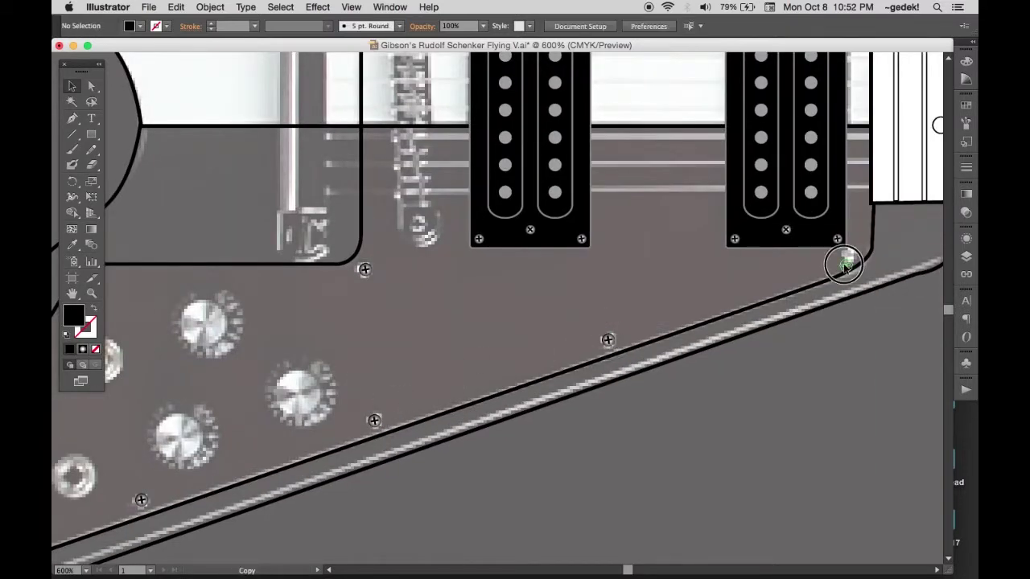
pyautogui.hotkey('ctrl', '-')
pyautogui.hotkey('ctrl', '-')
pyautogui.press('F7')
pyautogui.press('a')
pyautogui.press('F6')
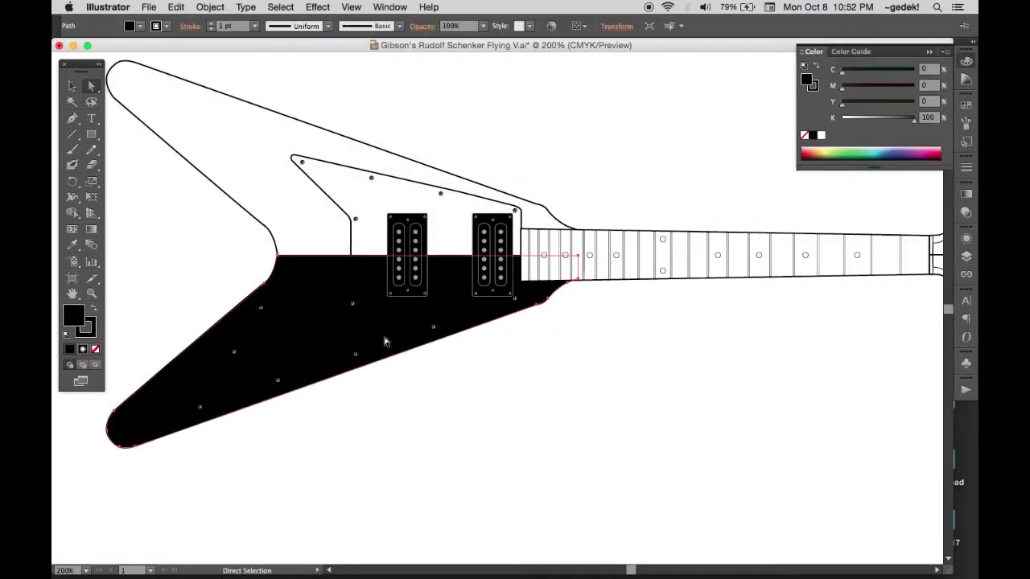
# Sample the body's black onto the lower headstock piece and zoom in to check it.
pyautogui.hotkey('ctrl', '-')
pyautogui.press('i')
pyautogui.click(146, 144)
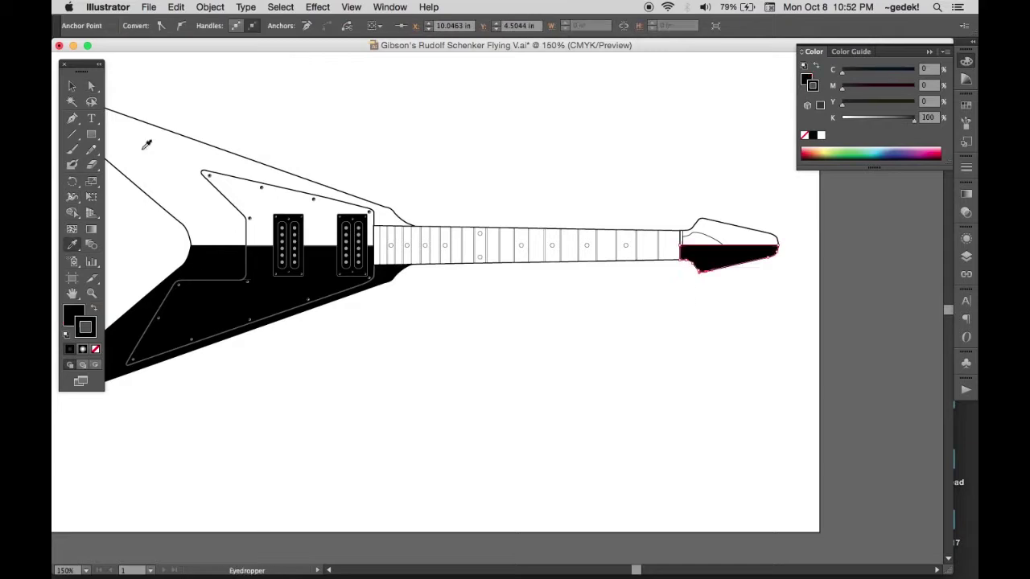
pyautogui.press('v')
pyautogui.click(702, 238)
pyautogui.click(751, 107)
pyautogui.press('z')
pyautogui.click(467, 213)
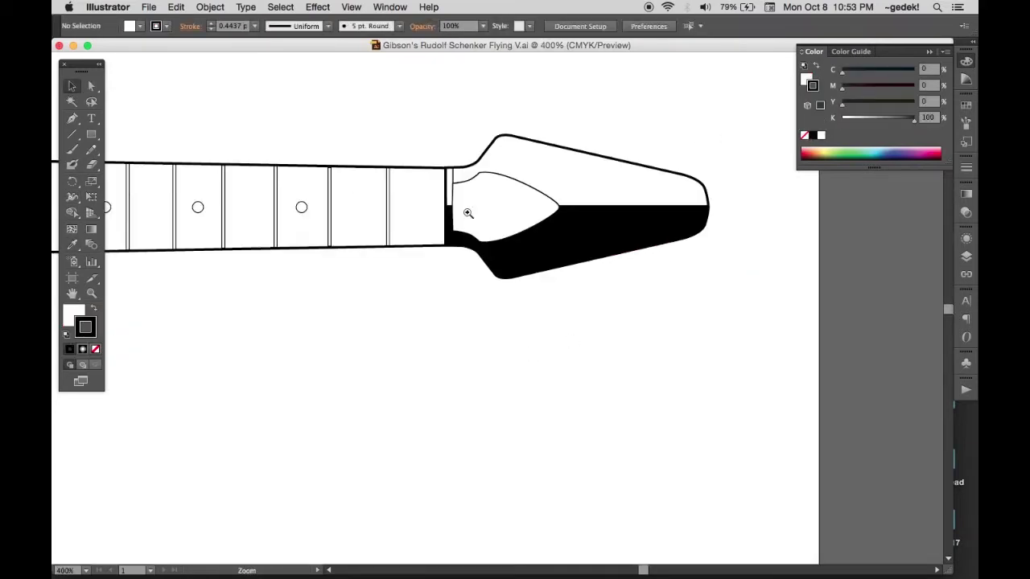
pyautogui.click(721, 103)
pyautogui.hotkey('ctrl', '-')
pyautogui.hotkey('ctrl', '-')
pyautogui.hotkey('ctrl', '-')
pyautogui.press('F7')
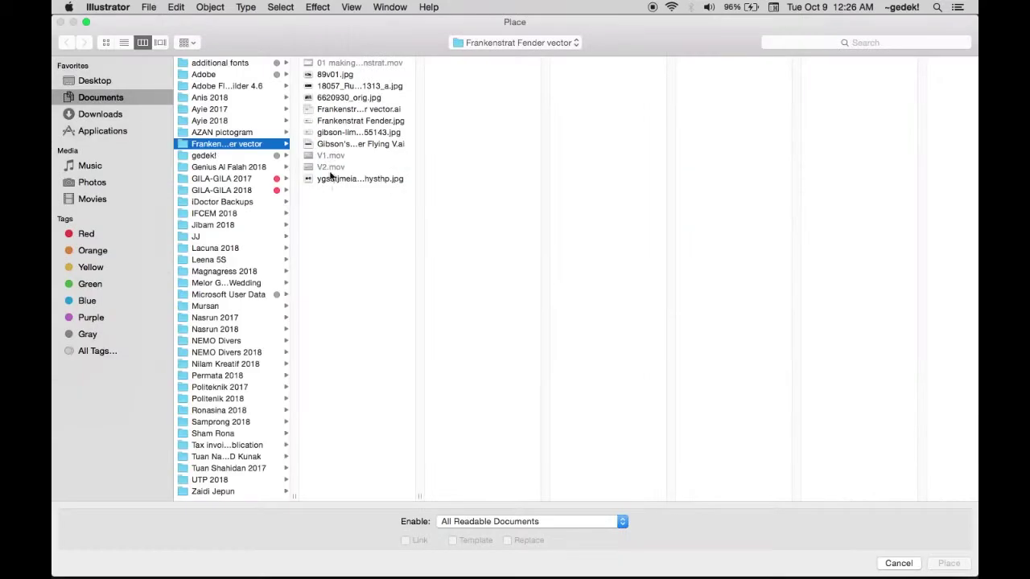
# Choose the Gibson reference image, then draw the knob circle with a smaller concentric copy.
pyautogui.click(354, 132)
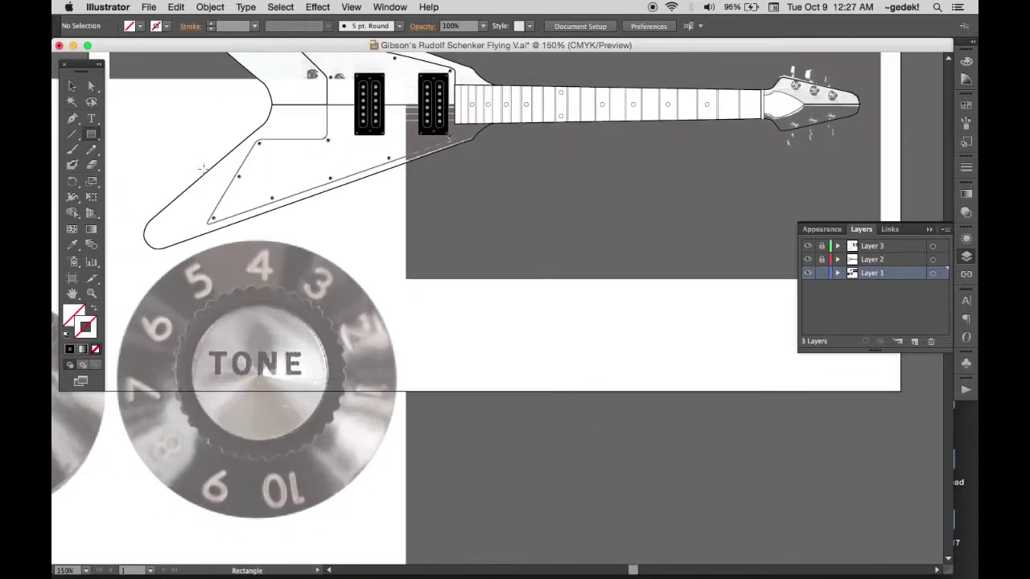
pyautogui.moveTo(91, 134); pyautogui.dragTo(141, 143)
pyautogui.moveTo(476, 254); pyautogui.dragTo(592, 370)
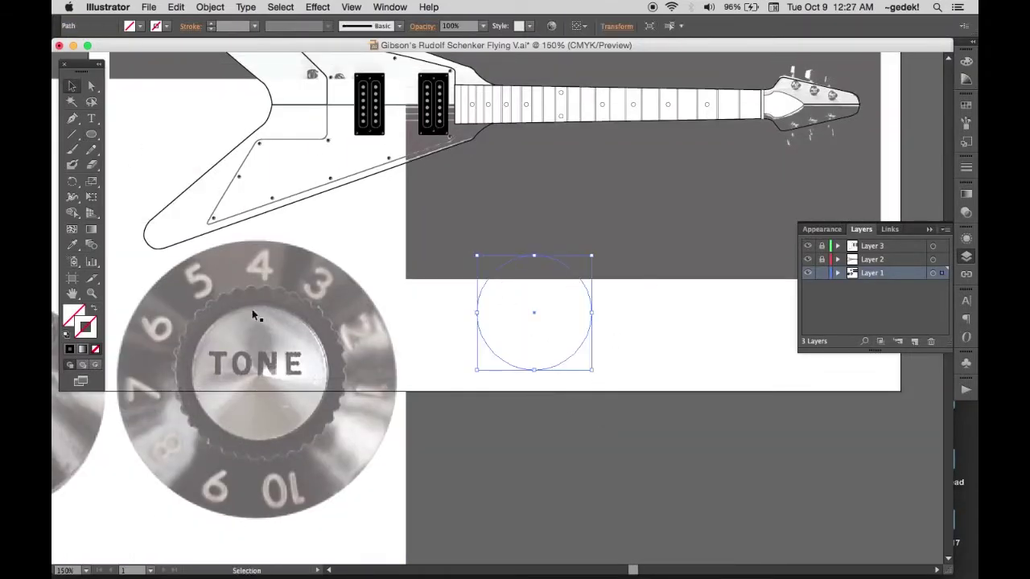
pyautogui.press('s')
pyautogui.hotkey('ctrl', '=')
pyautogui.click(607, 334)
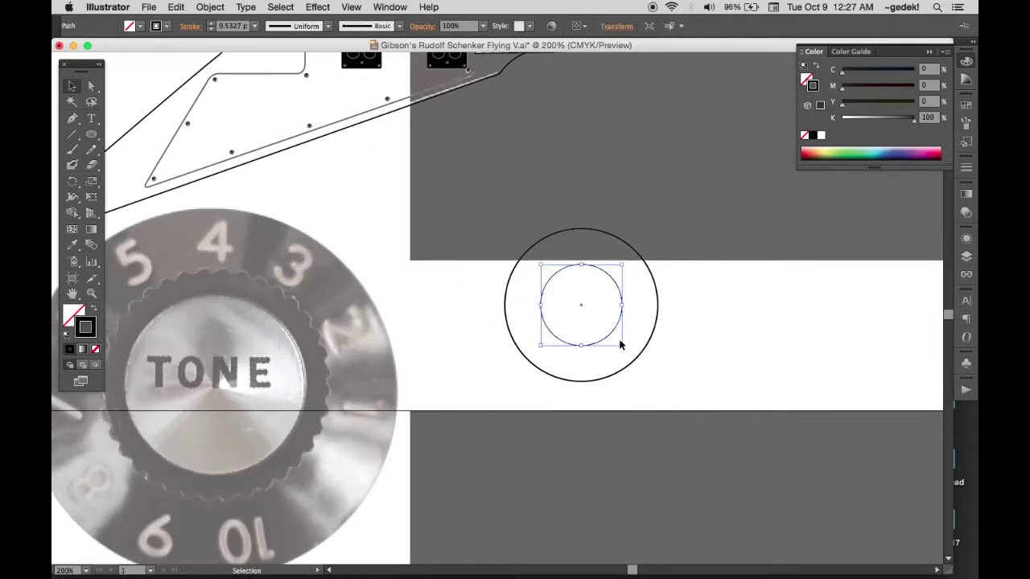
# Draw a rounded bar across the circles and add 45° rotated copies into a star.
pyautogui.moveTo(91, 133); pyautogui.dragTo(141, 142)
pyautogui.moveTo(535, 297); pyautogui.dragTo(628, 310)
pyautogui.hotkey('ctrl', '=')
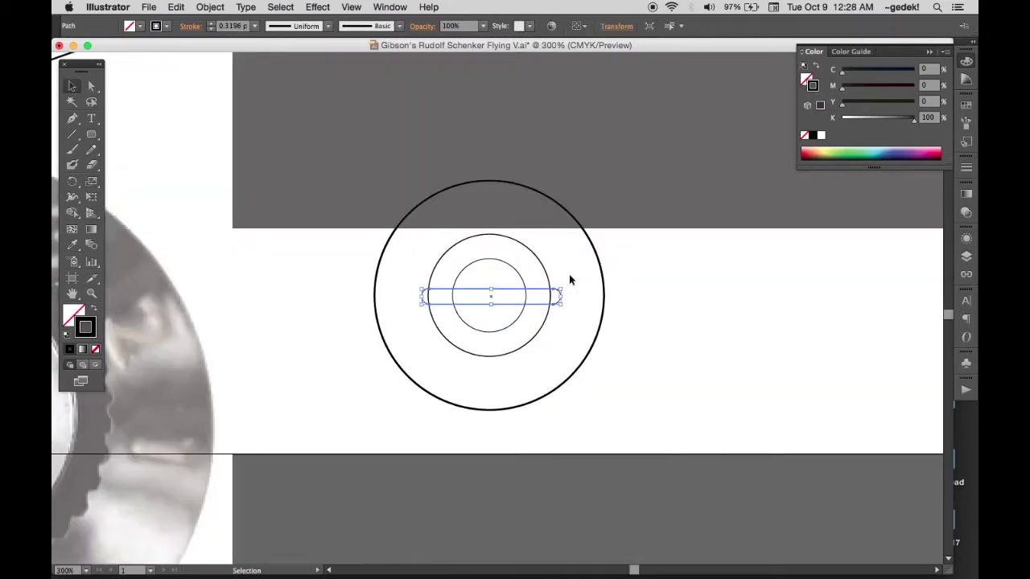
pyautogui.press('v')
pyautogui.click(554, 302)
pyautogui.press('r')
pyautogui.press('Return')
pyautogui.click(434, 433)
pyautogui.hotkey('ctrl', 'd')
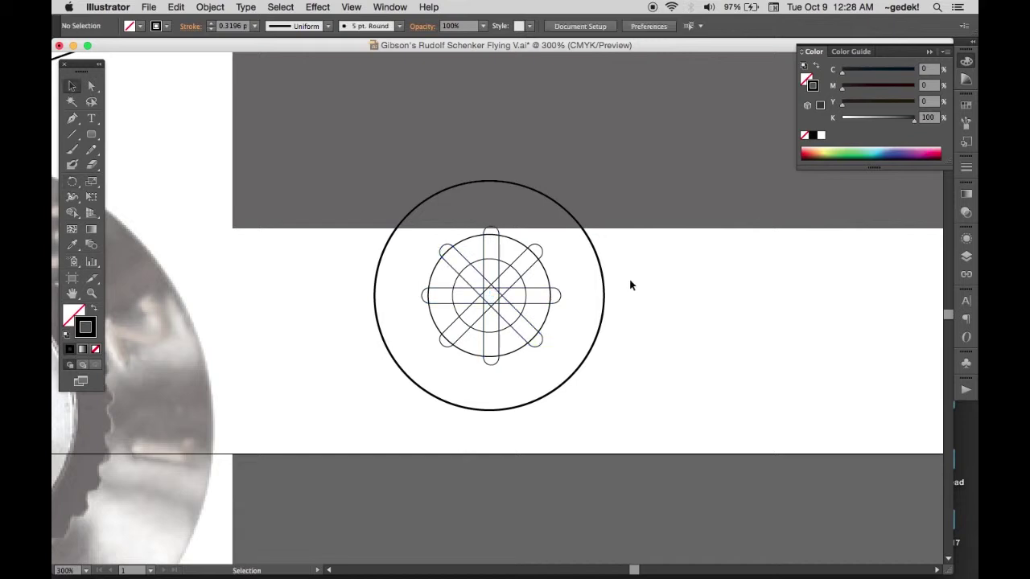
# Add a 22.5° rotated copy of the bar group and fill it solid black.
pyautogui.click(529, 288)
pyautogui.press('r')
pyautogui.press('Return')
pyautogui.write('22.5')
pyautogui.click(437, 432)
pyautogui.hotkey('ctrl', '=')
pyautogui.hotkey('ctrl', '=')
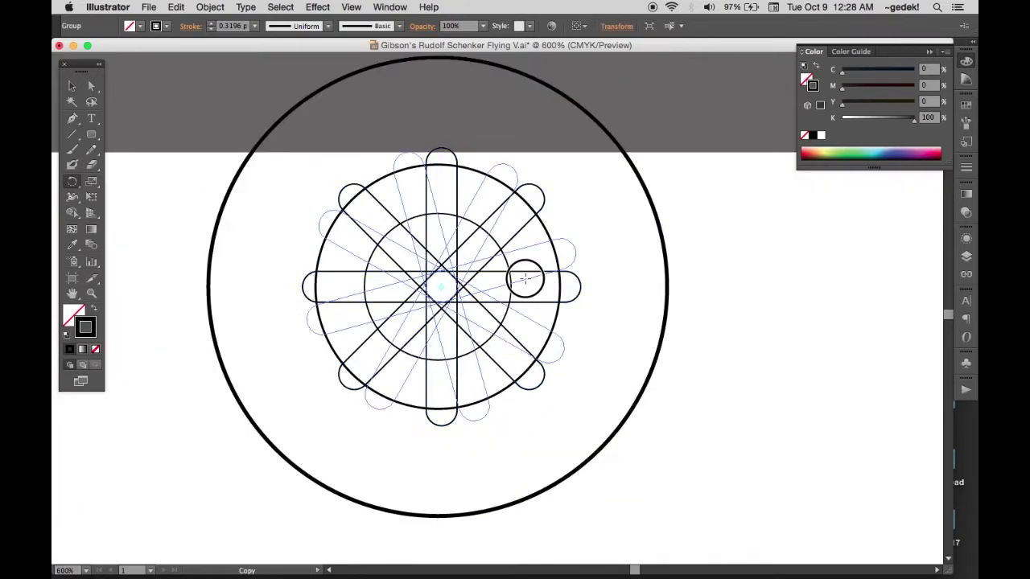
pyautogui.press('v')
pyautogui.hotkey('ctrl', '-')
pyautogui.hotkey('shift', 'x')
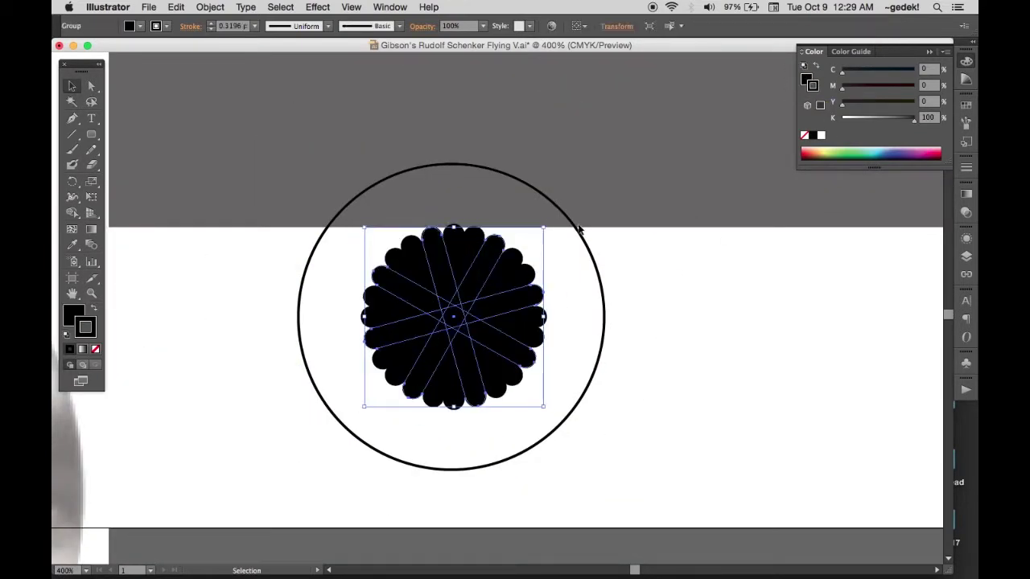
# Unite the bars into one scalloped shape and give the inner circle a dark-centred radial gradient.
pyautogui.hotkey('ctrl', 'shift', 'F9')
pyautogui.click(213, 355)
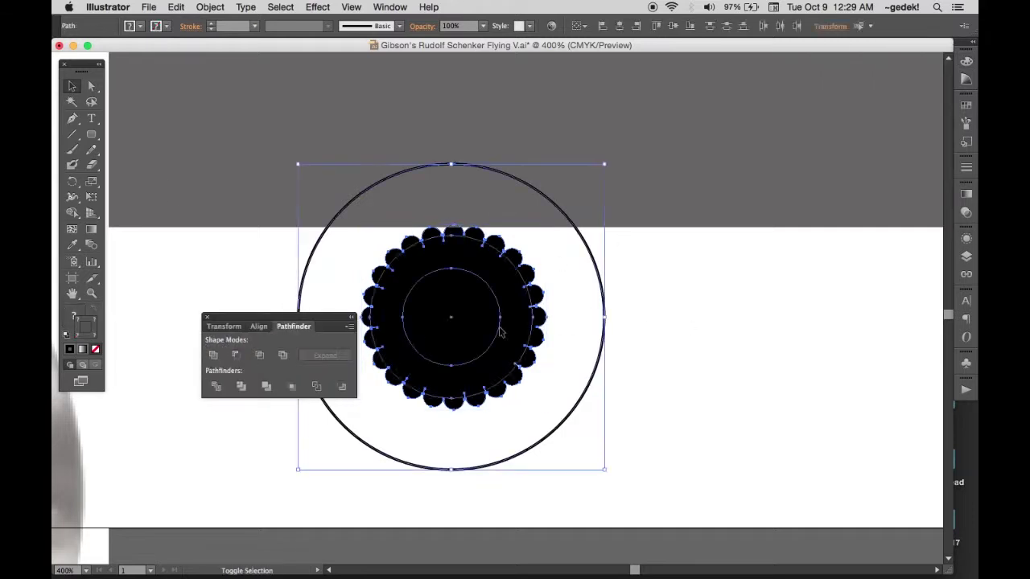
pyautogui.click(500, 322)
pyautogui.press('.')
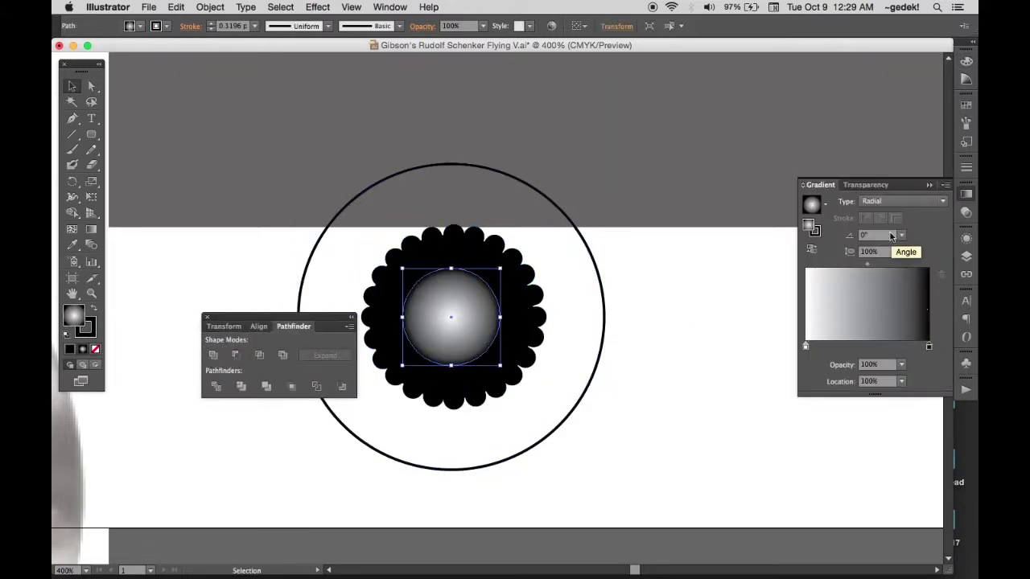
pyautogui.moveTo(915, 345); pyautogui.dragTo(789, 335)
pyautogui.press('F6')
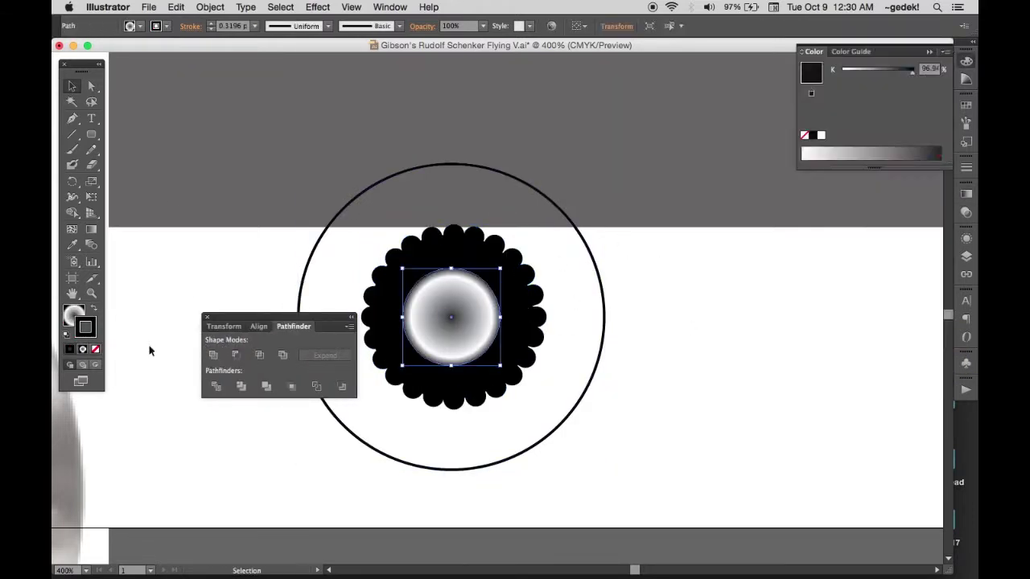
pyautogui.moveTo(500, 269); pyautogui.dragTo(518, 251)
# Give the outer knob circle a radial gradient and brighten it by shifting the midpoint.
pyautogui.click(558, 210)
pyautogui.hotkey('ctrl', 'F9')
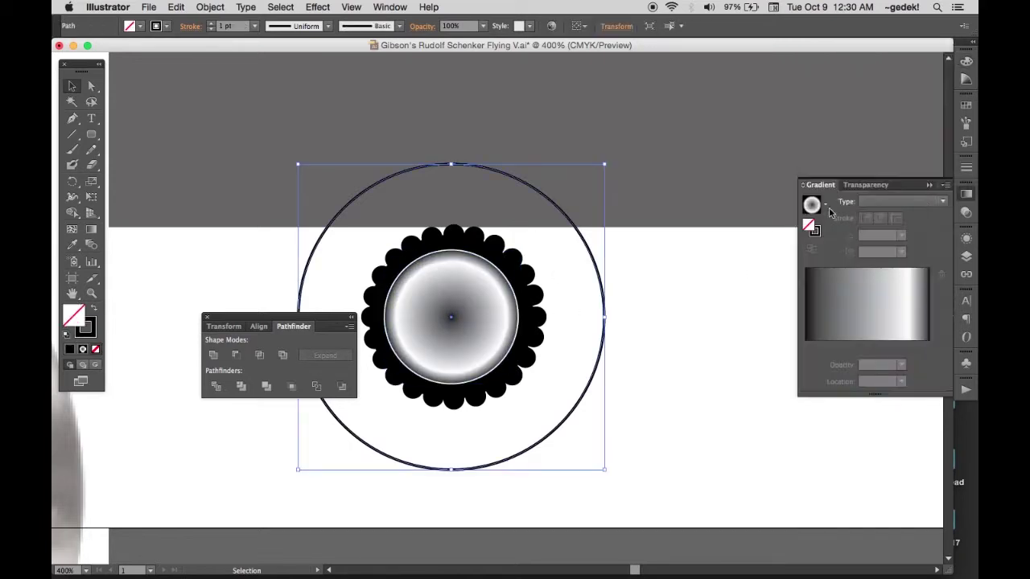
pyautogui.click(811, 205)
pyautogui.hotkey('ctrl', '-')
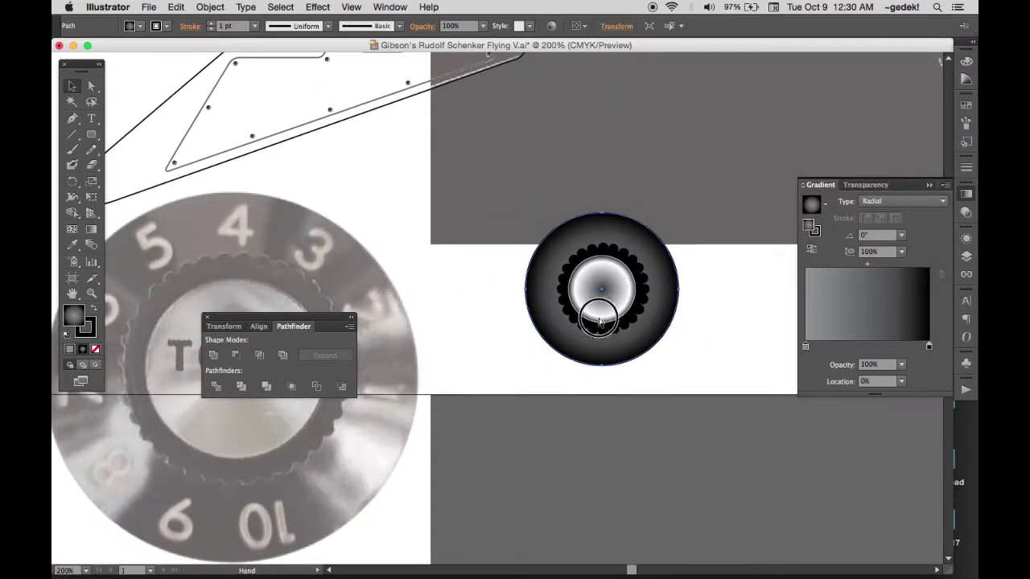
pyautogui.click(928, 345)
pyautogui.moveTo(867, 264); pyautogui.dragTo(895, 263)
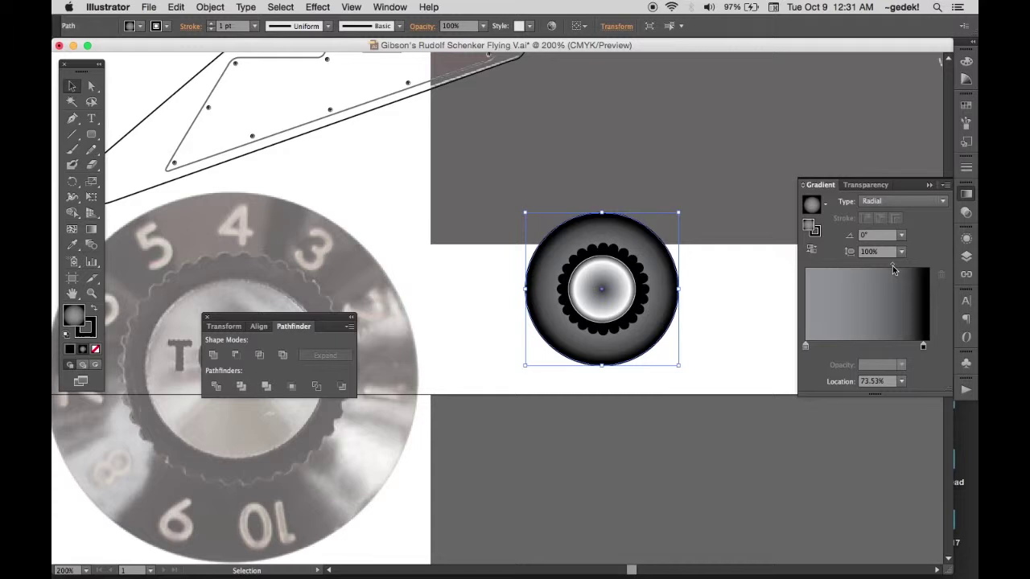
pyautogui.click(787, 320)
pyautogui.hotkey('ctrl', 'shift', 'F9')
# Pen-draw an hourglass wedge shape filled white at 20% opacity.
pyautogui.press('m')
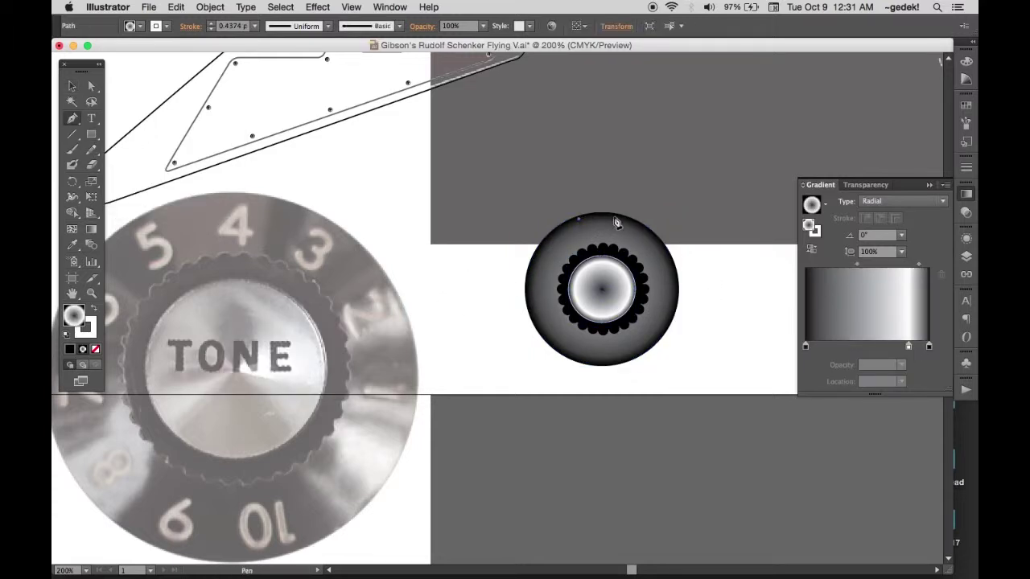
pyautogui.click(621, 217)
pyautogui.click(602, 285)
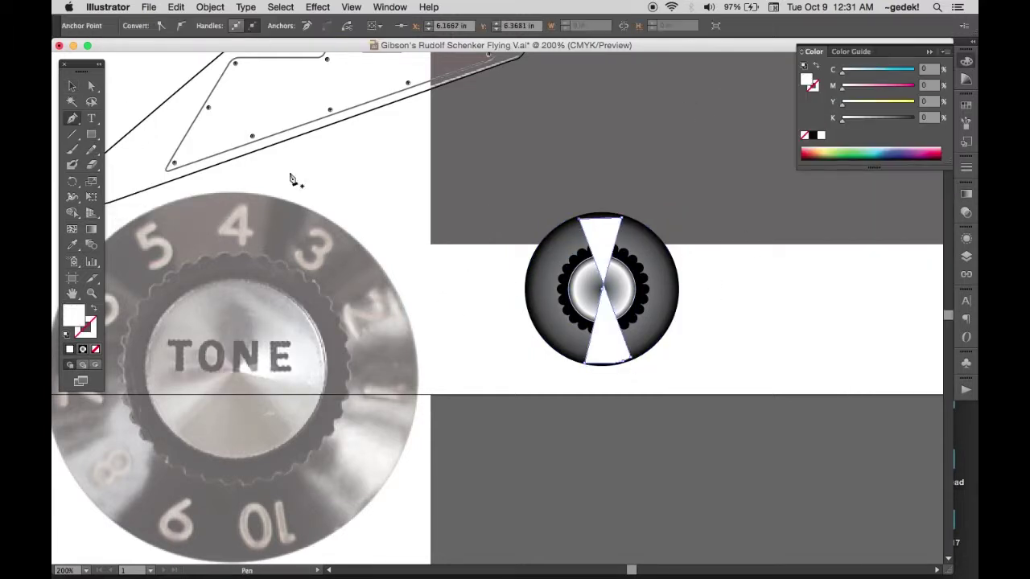
pyautogui.press('v')
pyautogui.click(459, 26)
pyautogui.write('20')
pyautogui.press('Return')
# Reshape the hourglass points and spread rotated wedge copies around the knob.
pyautogui.hotkey('ctrl', '=')
pyautogui.press('a')
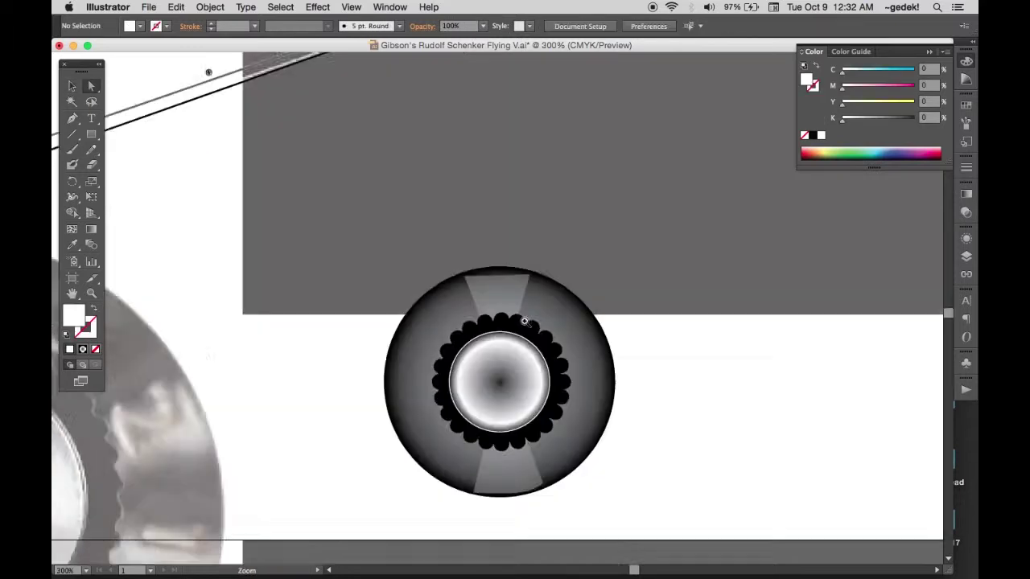
pyautogui.click(442, 262)
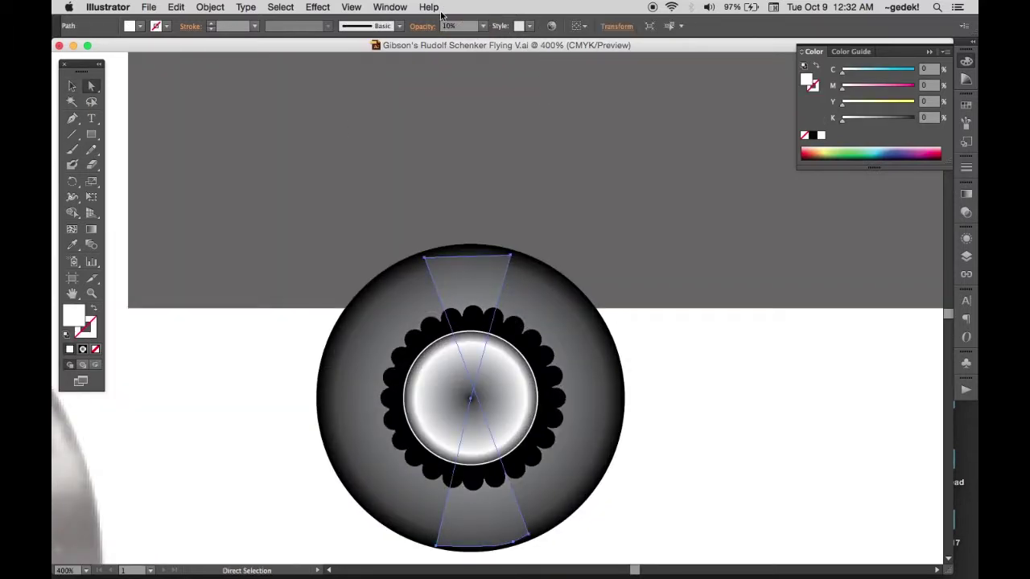
pyautogui.click(136, 133)
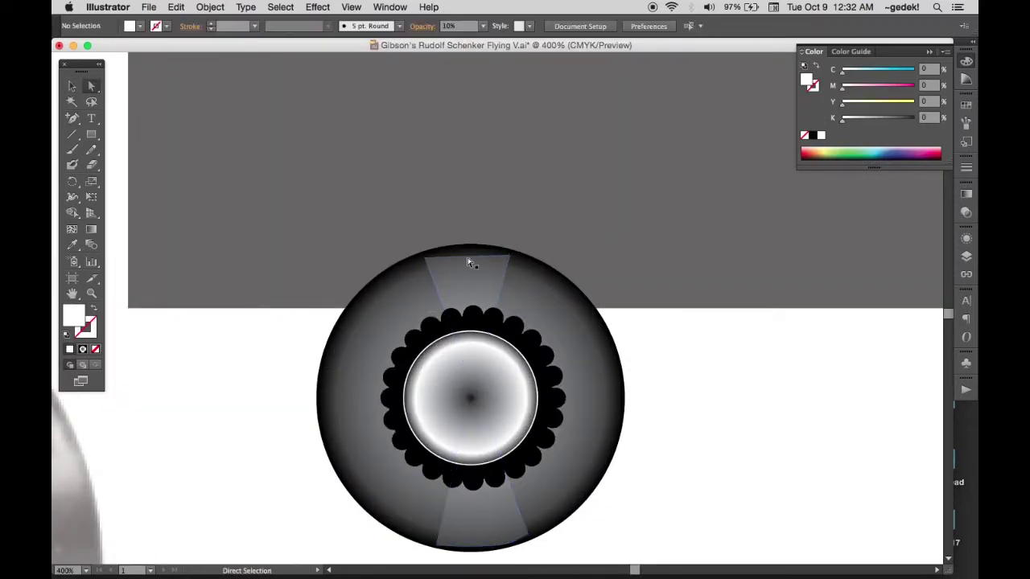
pyautogui.scroll(-3, 483, 514)
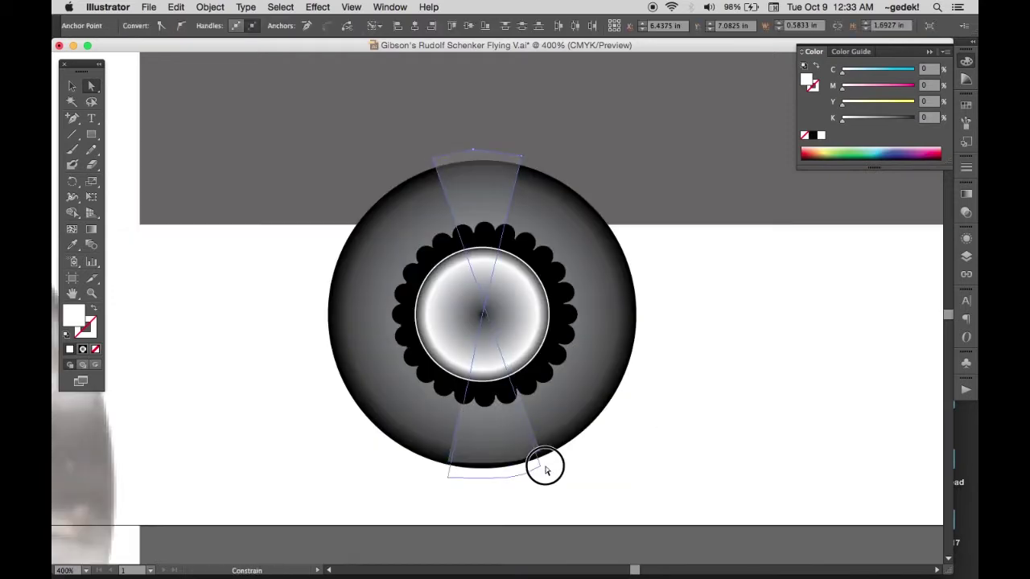
pyautogui.click(321, 253)
pyautogui.press('v')
pyautogui.click(225, 327)
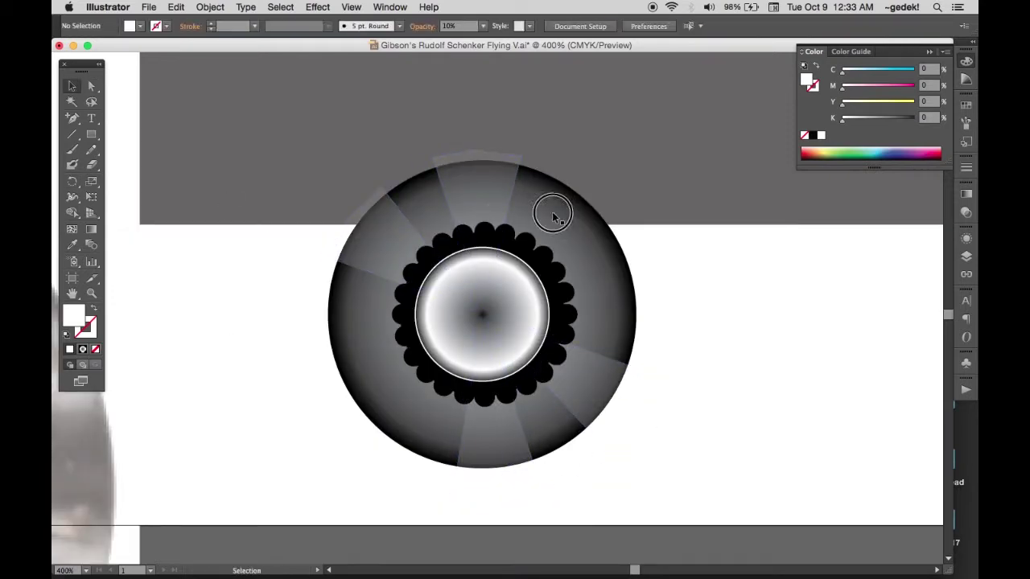
# Divide the wedges with Pathfinder and fill the bottom wedge piece with the dark gradient.
pyautogui.click(553, 216)
pyautogui.hotkey('ctrl', 'shift', 'F9')
pyautogui.click(216, 387)
pyautogui.press('a')
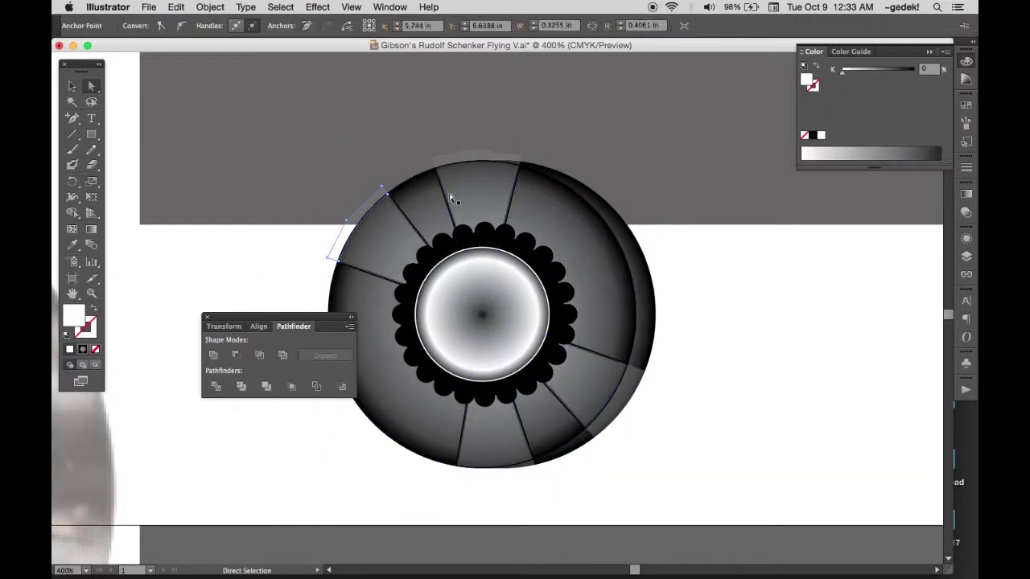
pyautogui.click(492, 426)
pyautogui.press('i')
pyautogui.click(421, 202)
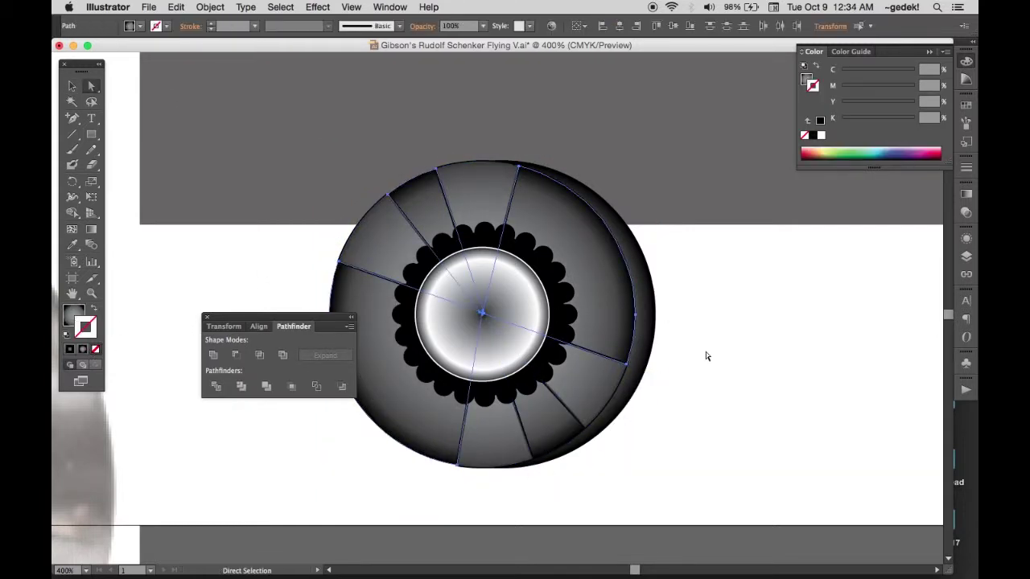
# Undo the wedge fill change, give the top wedge the lighter gradient, and save.
pyautogui.hotkey('shift', 'ctrl', 'a')
pyautogui.hotkey('ctrl', 'z')
pyautogui.hotkey('ctrl', 'z')
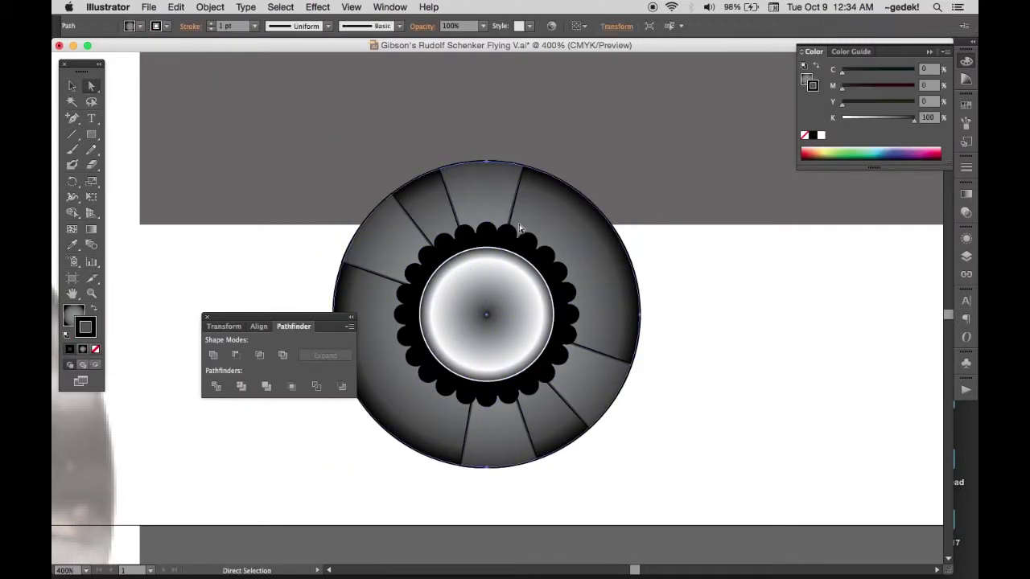
pyautogui.hotkey('ctrl', 'z')
pyautogui.press('i')
pyautogui.click(425, 197)
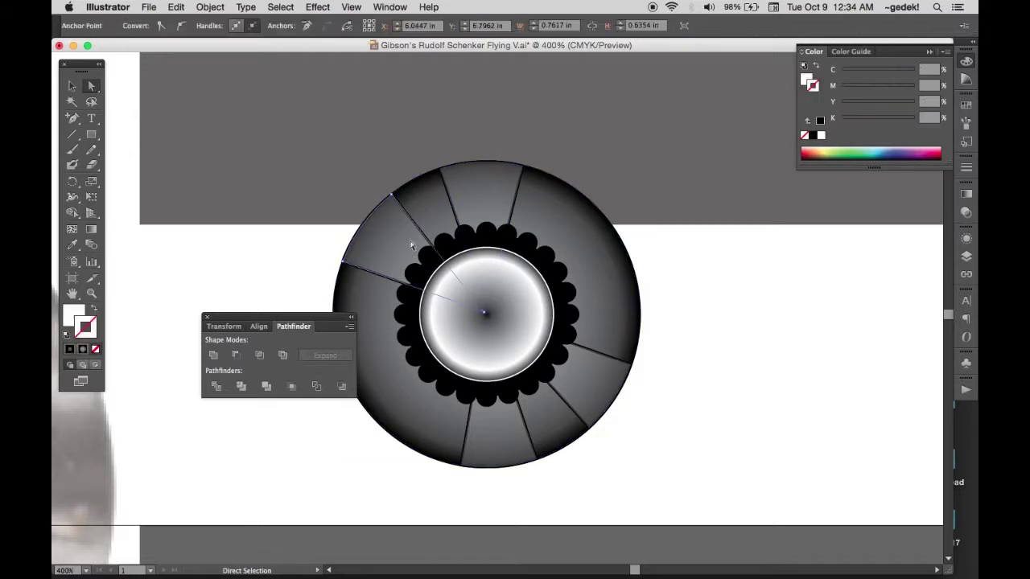
pyautogui.hotkey('shift', 'ctrl', 'a')
pyautogui.press('t')
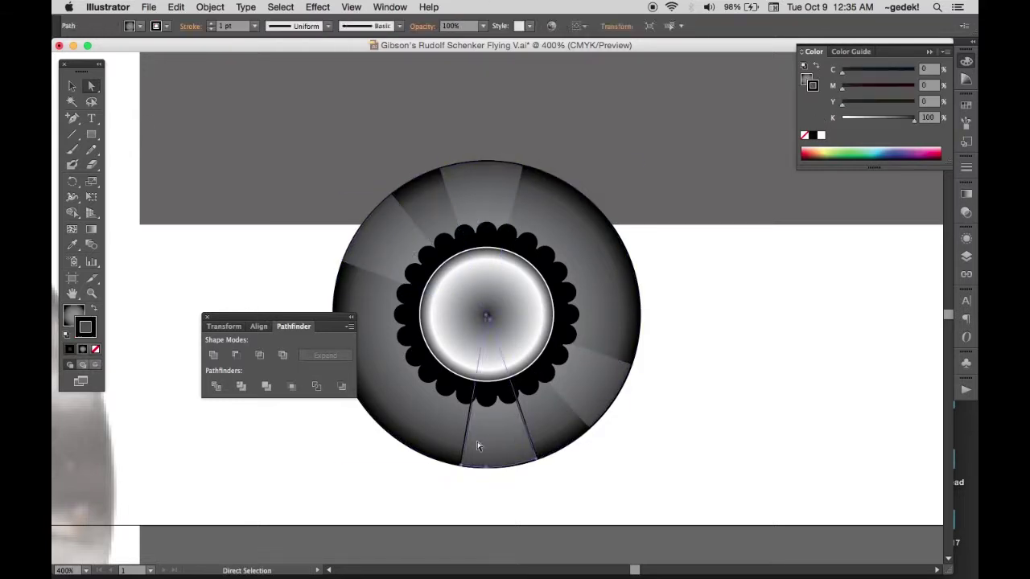
pyautogui.hotkey('ctrl', 's')
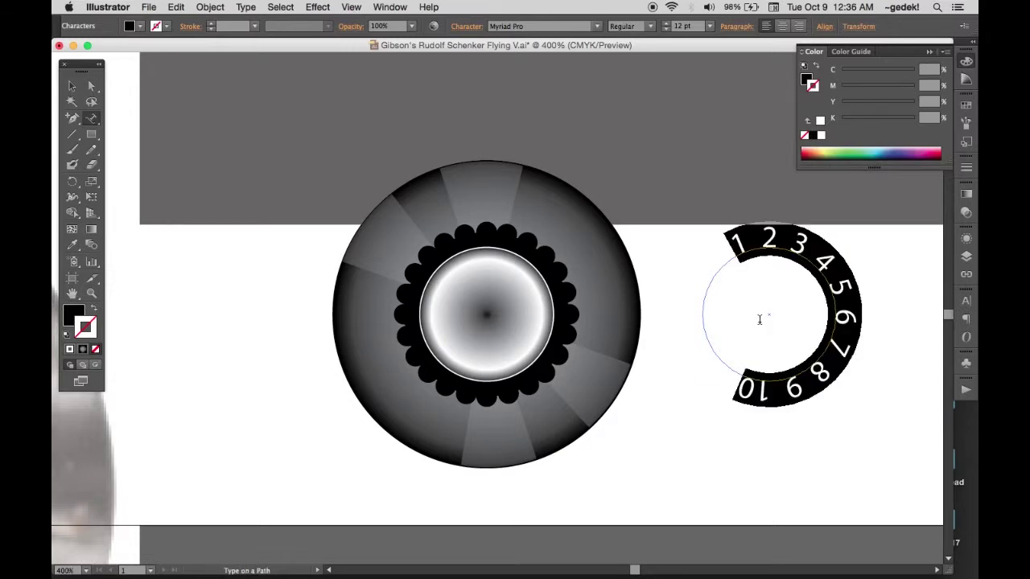
# Enlarge the dial-number ring onto the knob and rotate the VOLUME and TONE knobs -20°.
pyautogui.hotkey('ctrl', 't')
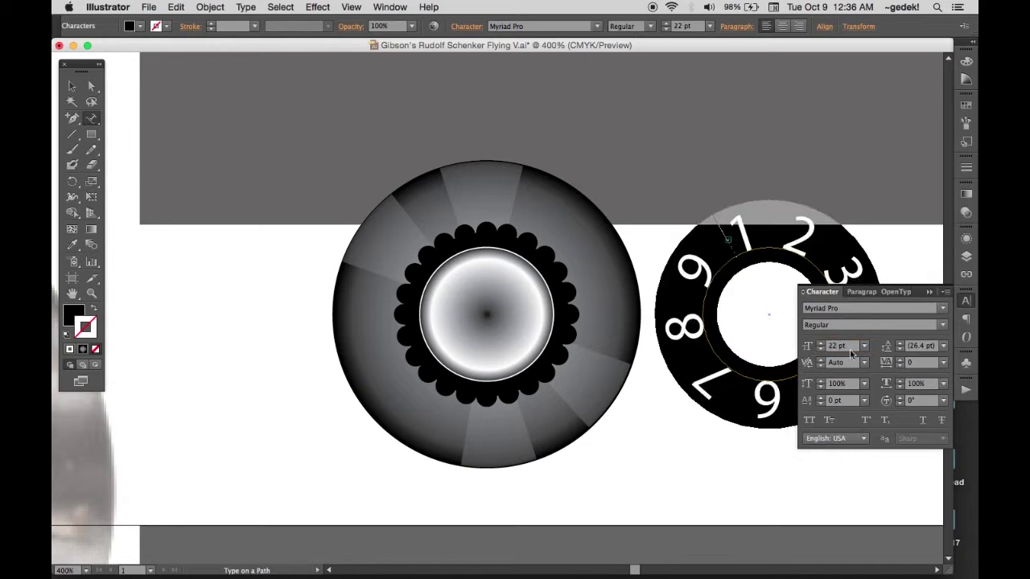
pyautogui.moveTo(785, 227); pyautogui.dragTo(513, 221)
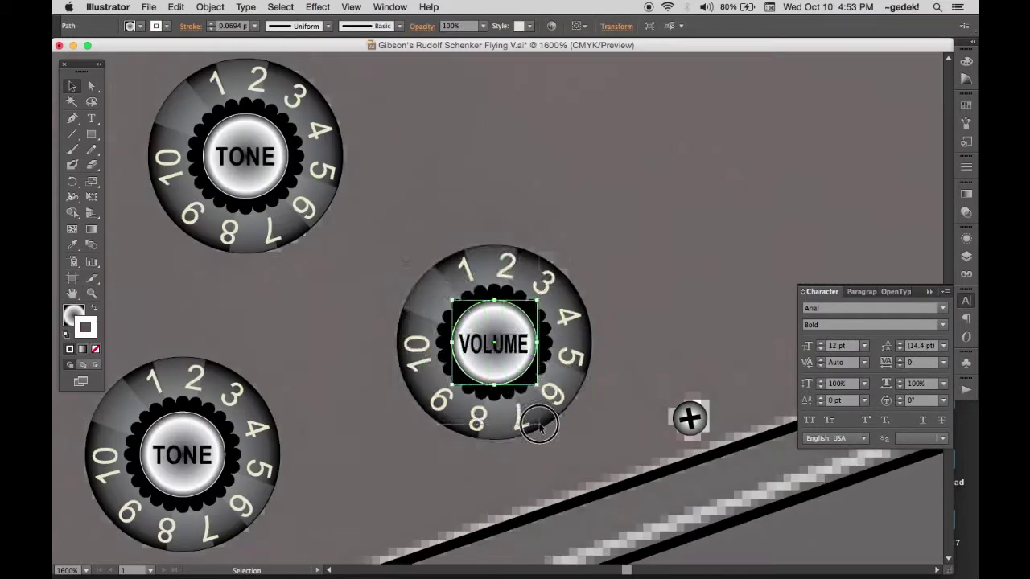
pyautogui.doubleClick(72, 181)
pyautogui.press('Return')
pyautogui.click(241, 89)
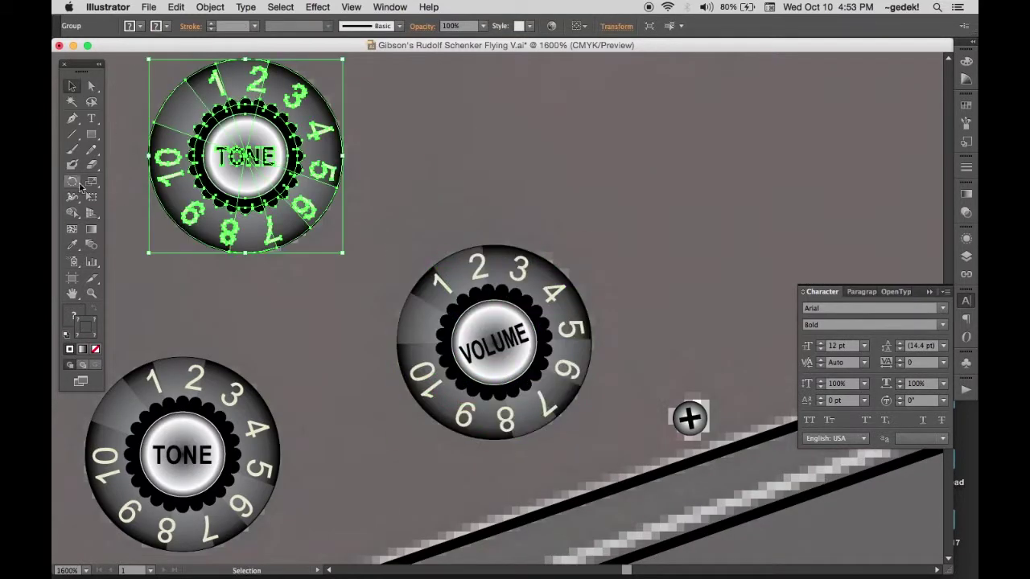
pyautogui.doubleClick(72, 181)
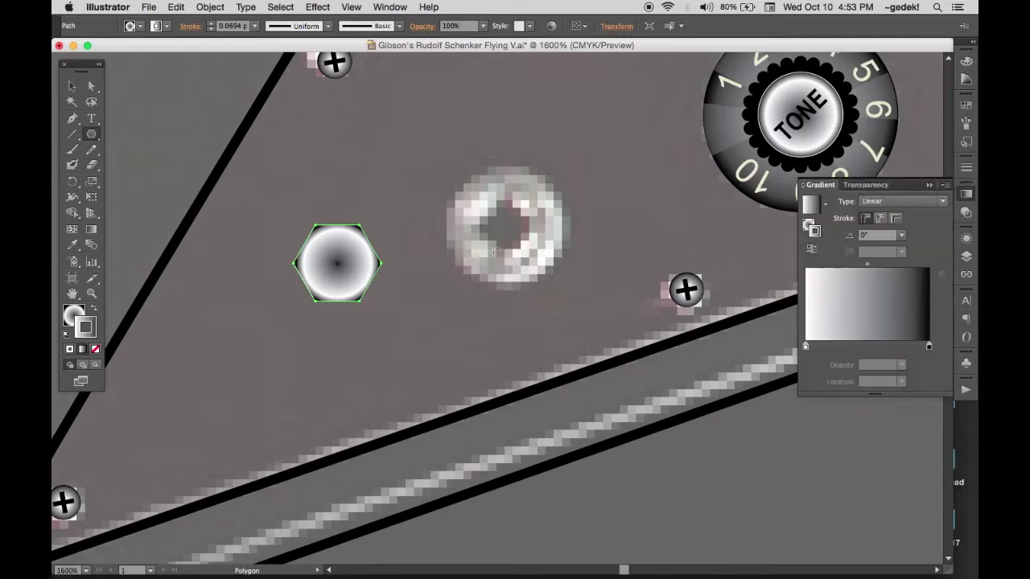
# Redraw the jack nut as an eight-sided polygon and scale it down.
pyautogui.doubleClick(91, 181)
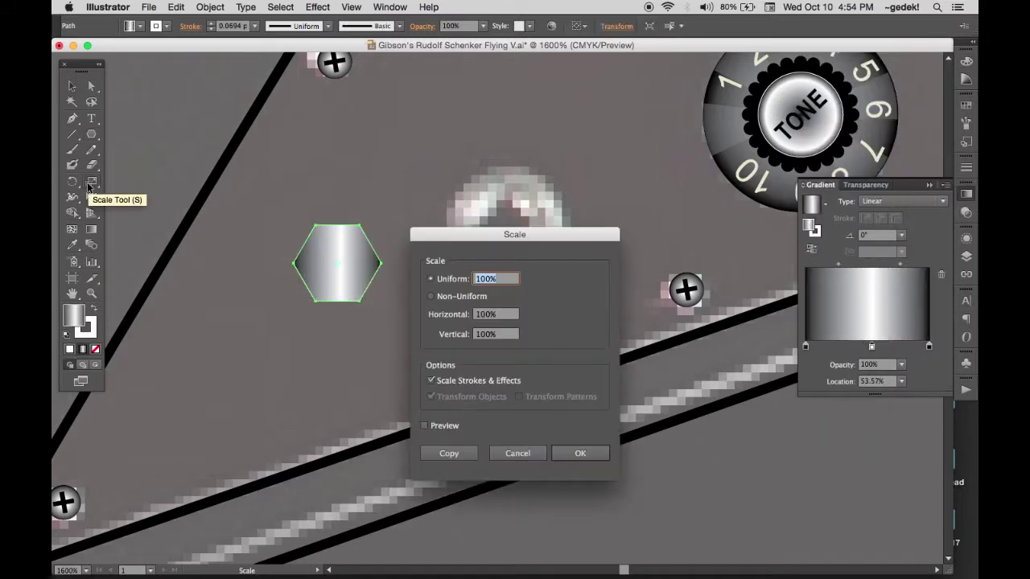
pyautogui.press('Return')
pyautogui.press('Delete')
pyautogui.click(344, 207)
pyautogui.press('Return')
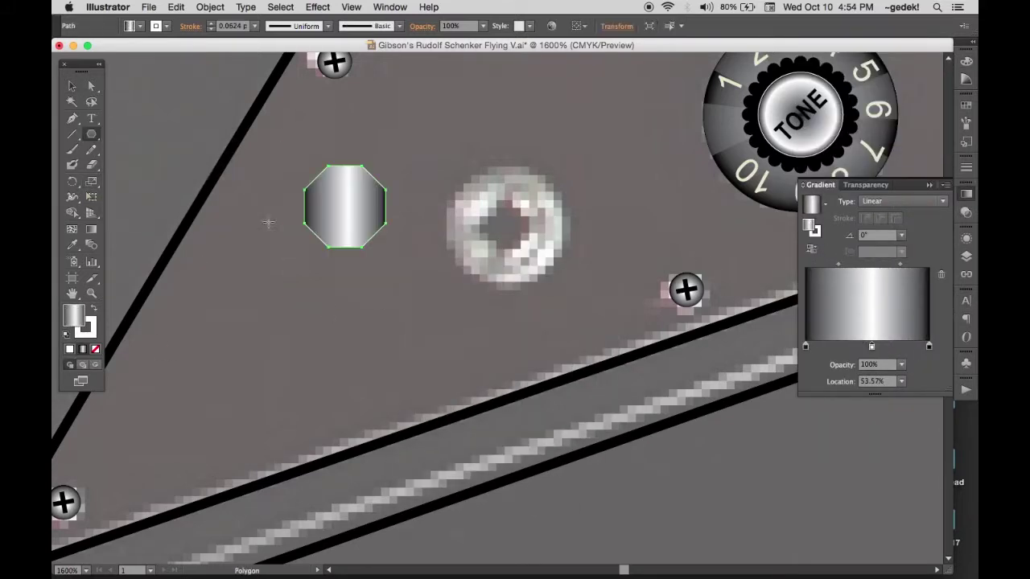
pyautogui.doubleClick(91, 181)
pyautogui.press('Return')
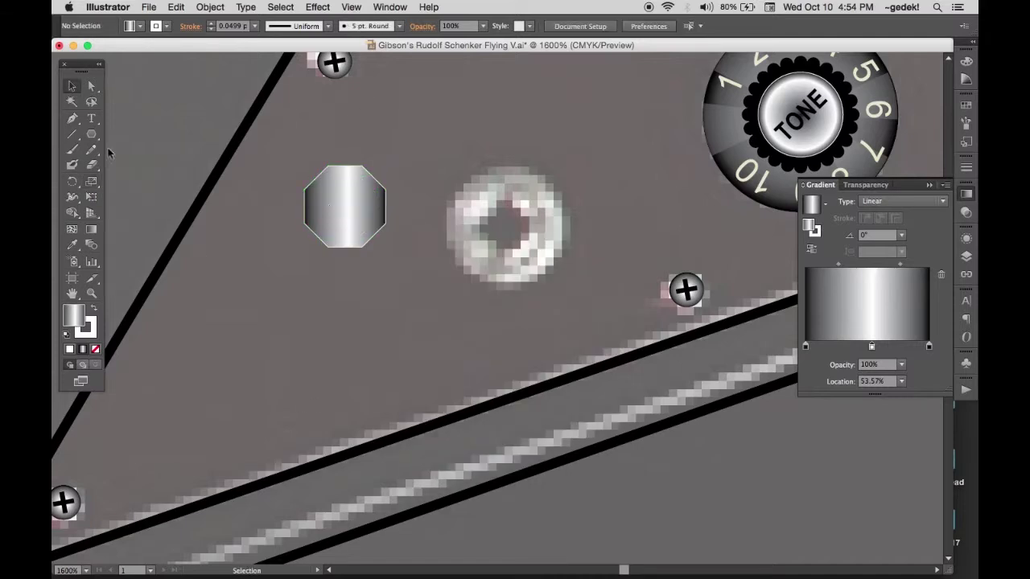
# Add a gradient circle behind the octagonal nut to form the jack ring.
pyautogui.click(430, 166)
pyautogui.click(91, 134)
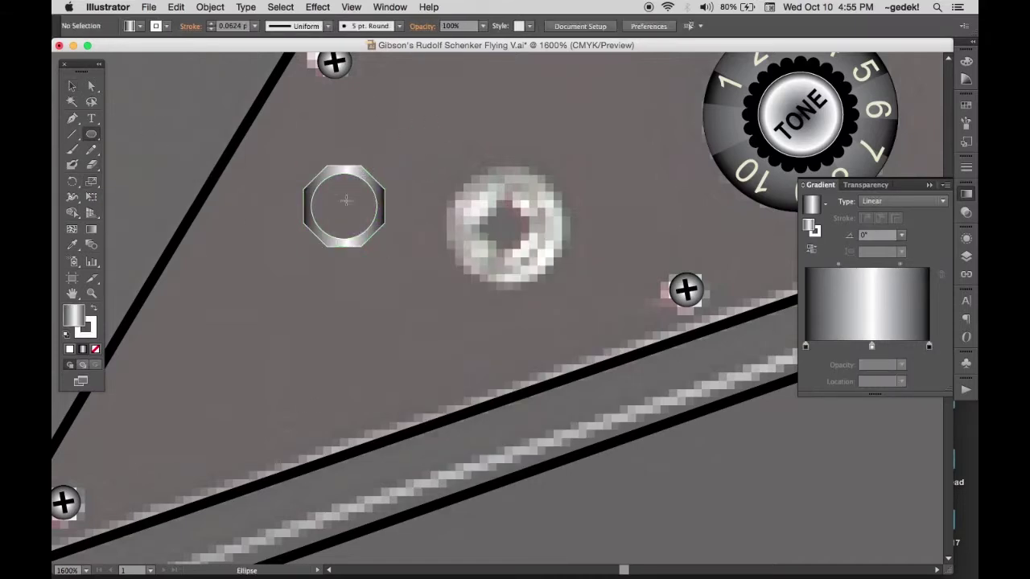
pyautogui.press('super+shift+bracketleft')
pyautogui.press('super+shift+a')
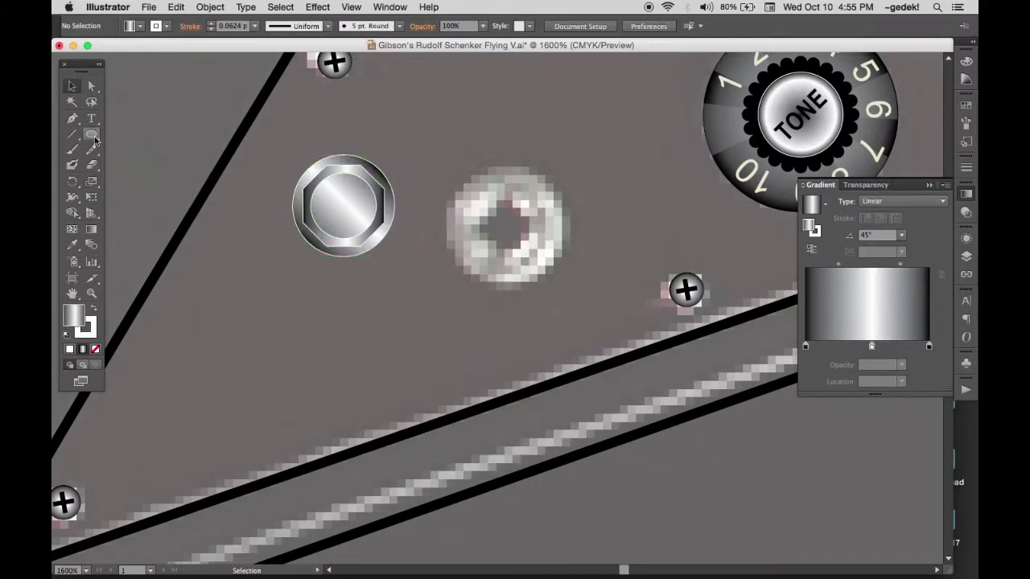
pyautogui.press(',')
pyautogui.scroll(1, 220, 145)
# Punch a black centre hole into the nut and group the jack pieces.
pyautogui.press('v')
pyautogui.click(527, 227)
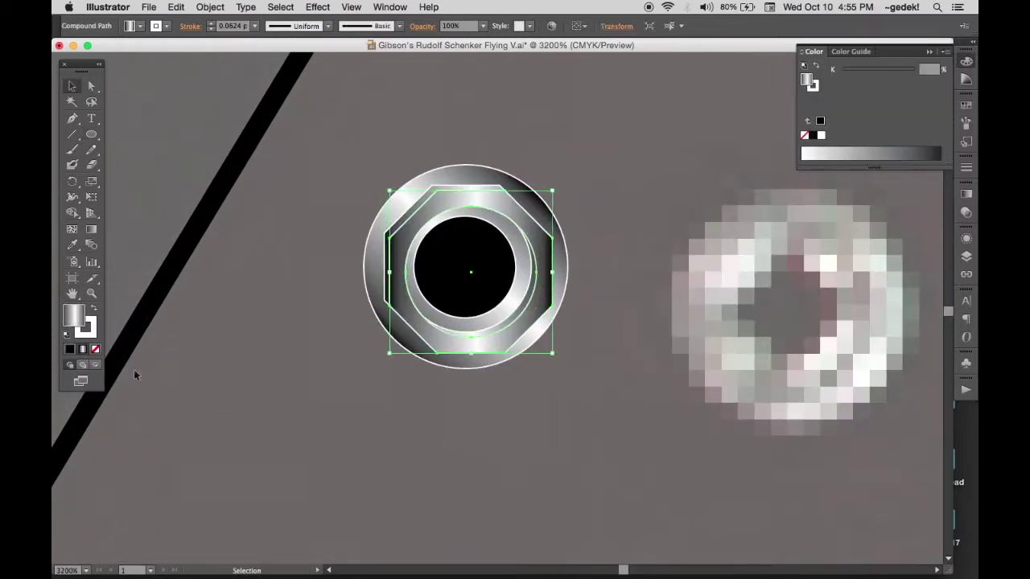
pyautogui.click(422, 26)
pyautogui.press('Escape')
# Move the grouped jack onto the reference ring and select the upper jack's inner hole.
pyautogui.press('super+minus')
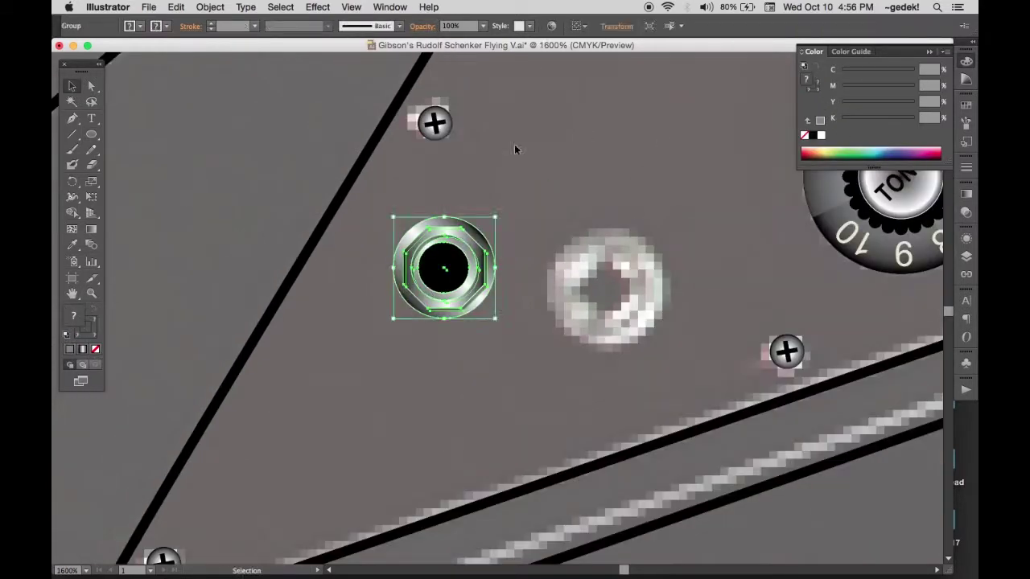
pyautogui.moveTo(494, 325); pyautogui.dragTo(660, 348)
pyautogui.press('super+minus')
pyautogui.press('super+minus')
pyautogui.press('a')
pyautogui.click(419, 348)
# Fill the upper jack's hole with a white-to-yellow radial gradient and shift its midpoint.
pyautogui.press('super+plus')
pyautogui.press('super+plus')
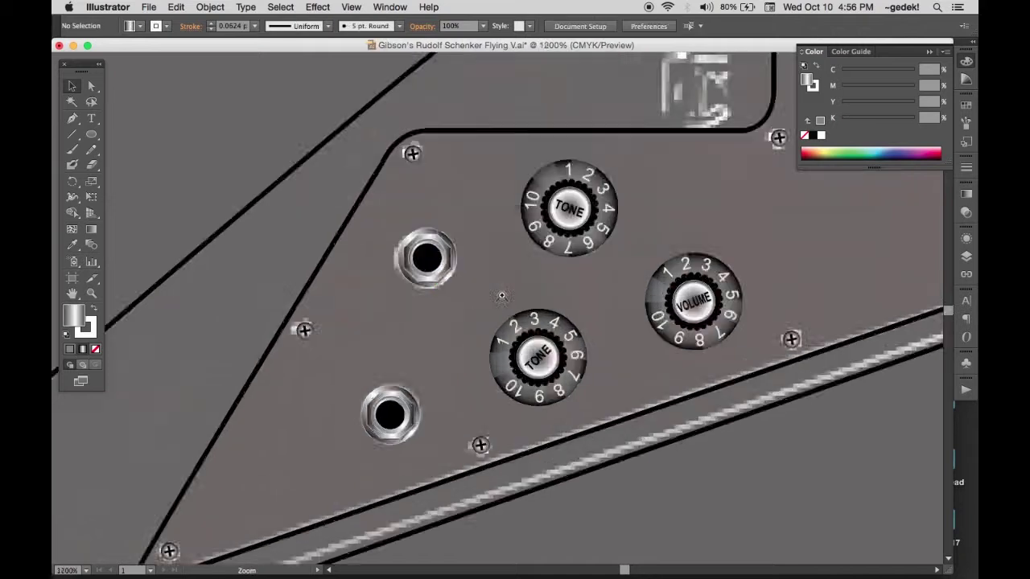
pyautogui.press('.')
pyautogui.doubleClick(929, 346)
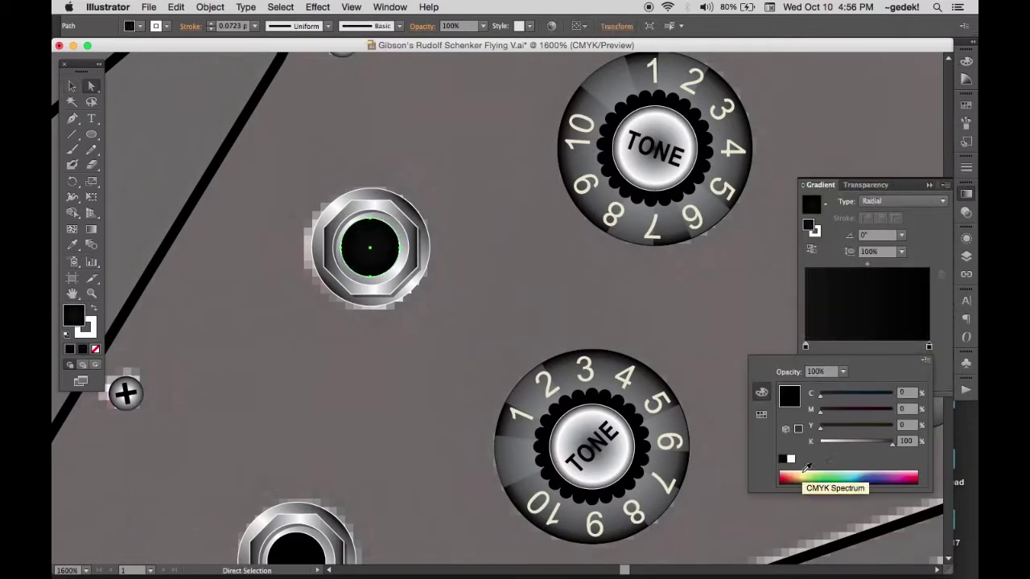
pyautogui.click(813, 483)
pyautogui.doubleClick(805, 346)
pyautogui.click(791, 465)
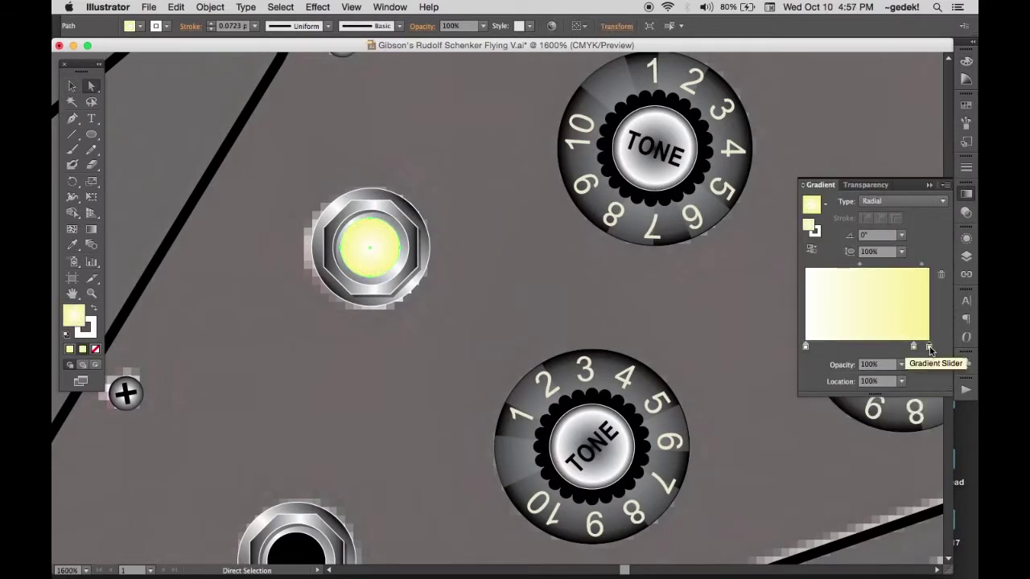
pyautogui.doubleClick(929, 346)
pyautogui.moveTo(914, 346); pyautogui.dragTo(901, 347)
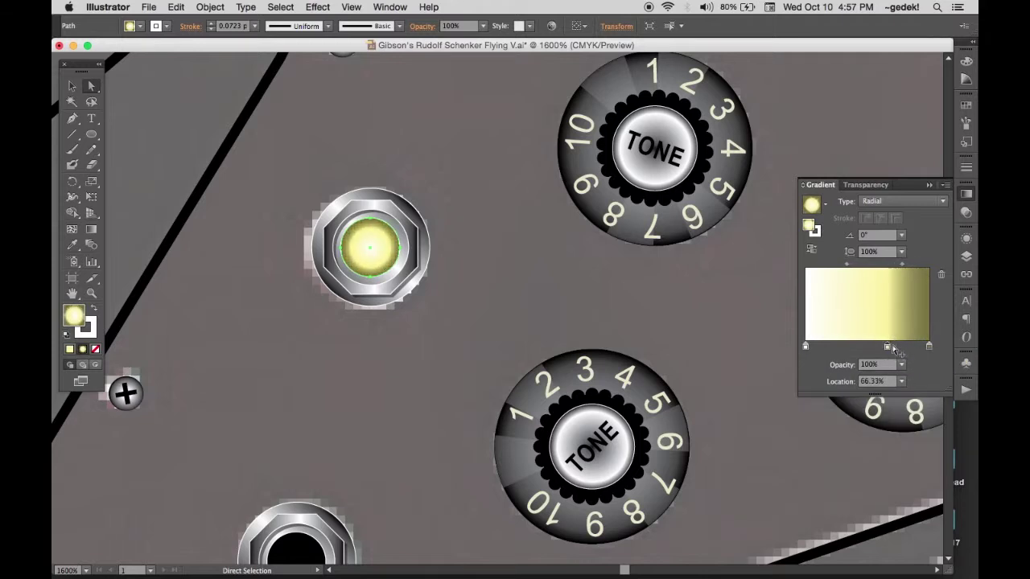
# Fit the whole guitar in view and toggle Outline view to check the artwork.
pyautogui.click(72, 86)
pyautogui.hotkey('ctrl', '0')
pyautogui.click(483, 300)
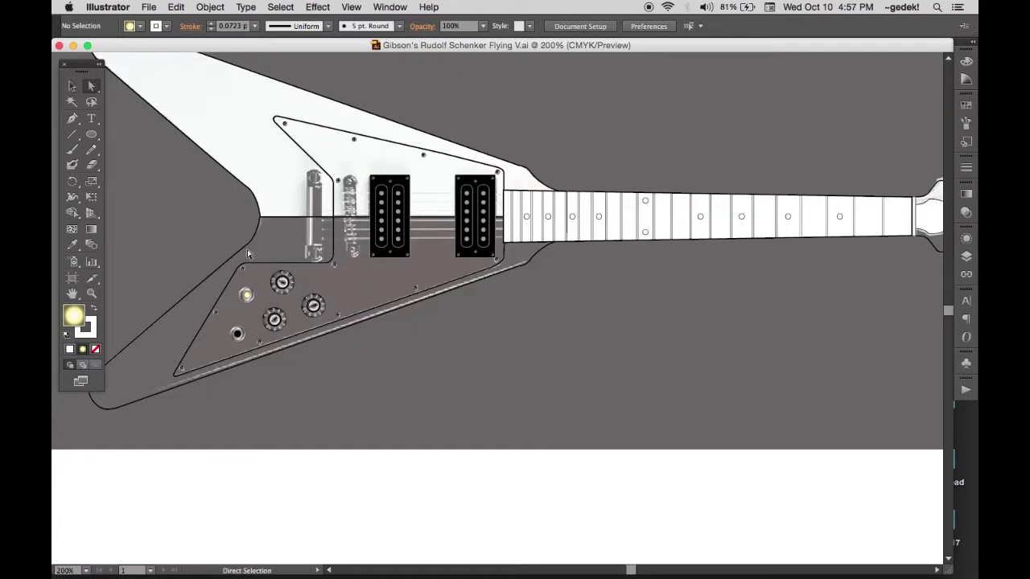
pyautogui.click(966, 256)
pyautogui.hotkey('ctrl', 'y')
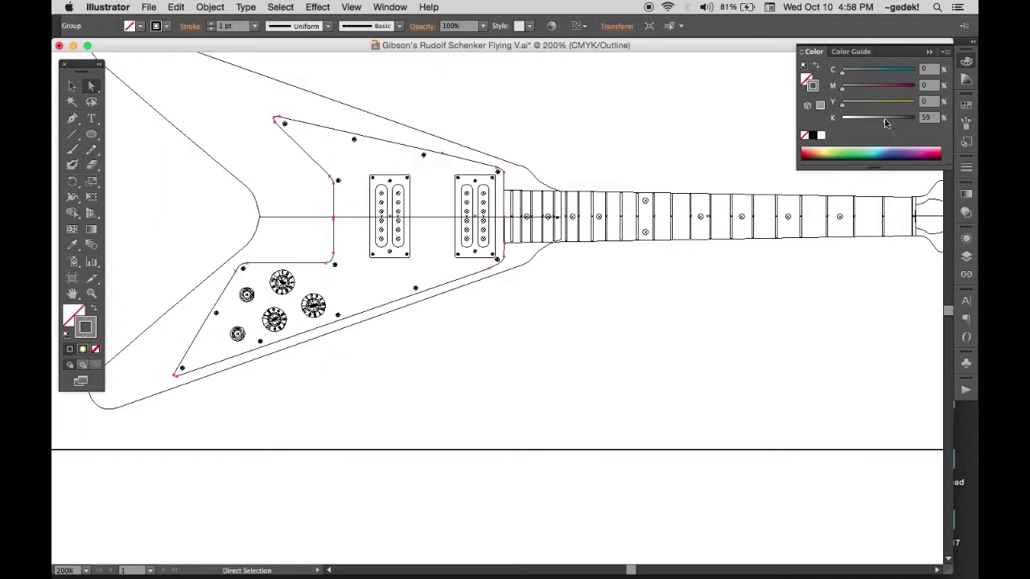
pyautogui.hotkey('ctrl', 'y')
pyautogui.scroll(10, 338, 285)
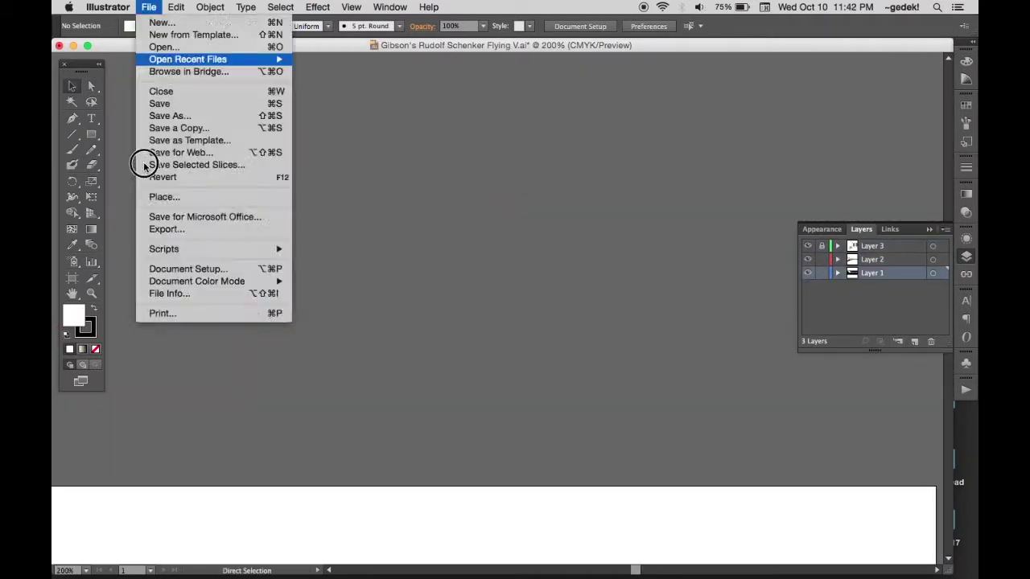
# Place the guitar close-up photo, straighten and resize it, lock its layer, and save.
pyautogui.click(164, 196)
pyautogui.click(690, 83)
pyautogui.click(940, 561)
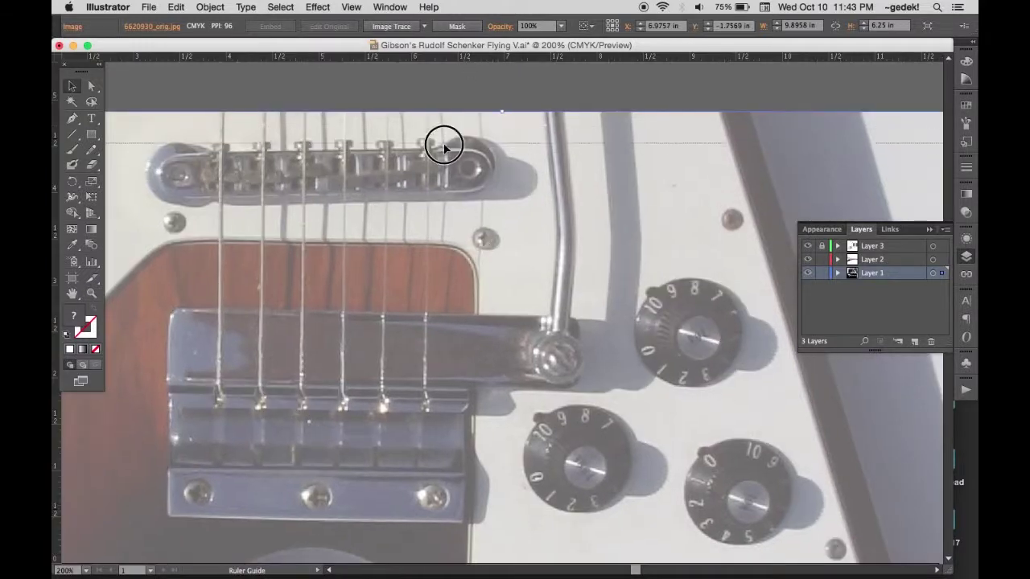
pyautogui.moveTo(444, 147); pyautogui.dragTo(903, 131)
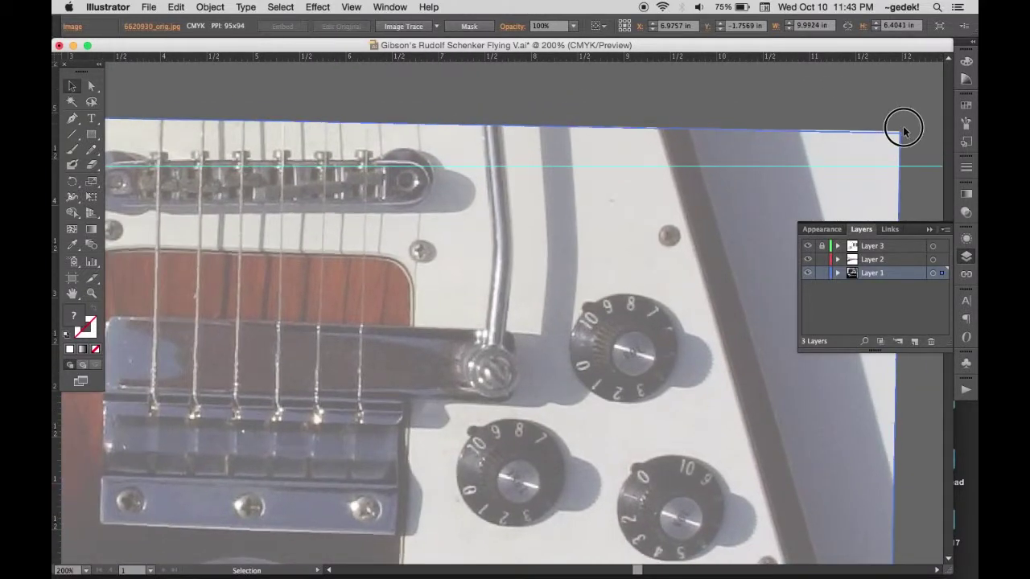
pyautogui.hscroll(-3, 382, 219)
pyautogui.press('super+2')
pyautogui.press('super+s')
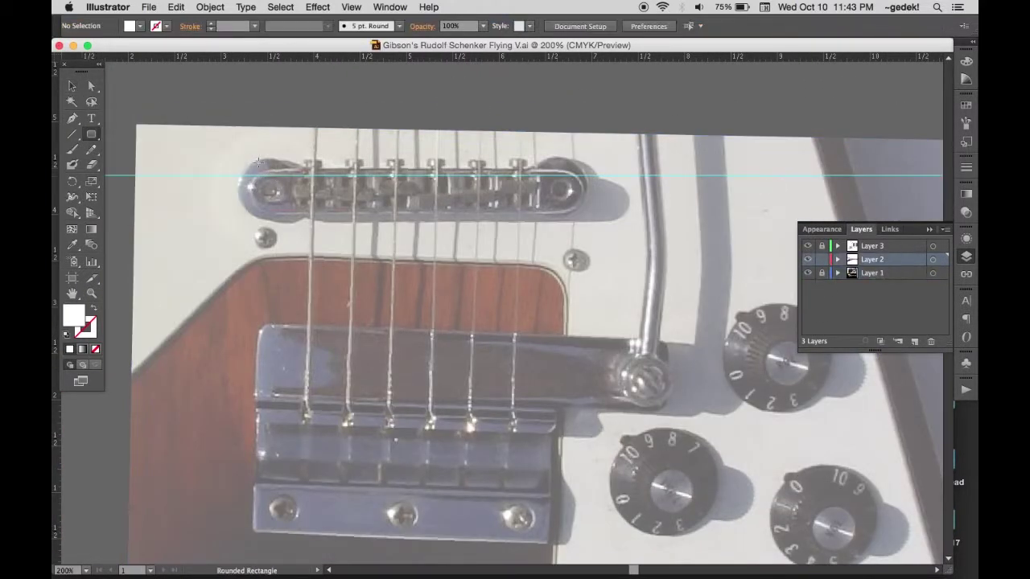
# Outline the bridge with a no-fill rounded rectangle and set the jack at its left end.
pyautogui.moveTo(584, 214); pyautogui.dragTo(585, 213)
pyautogui.click(96, 351)
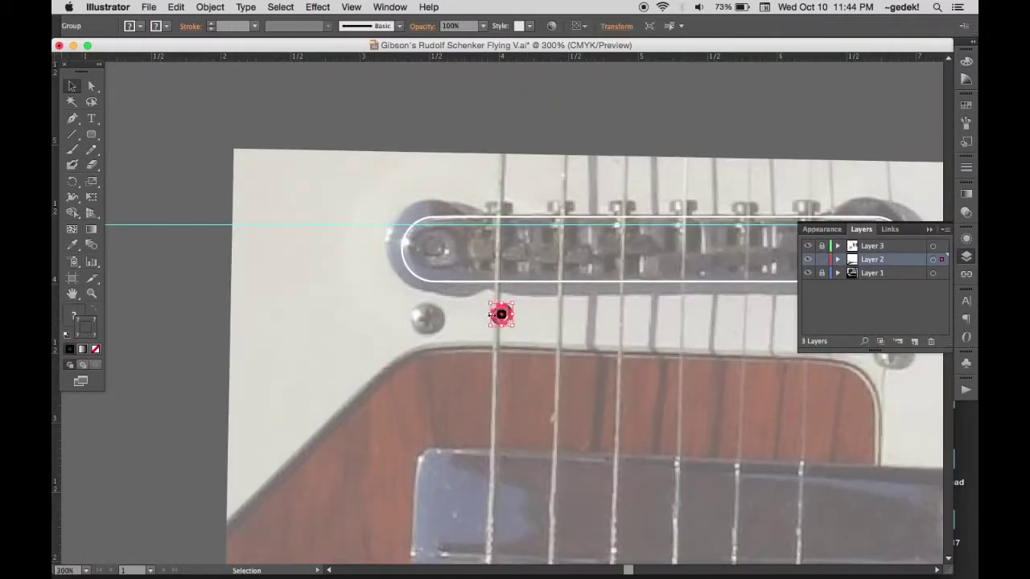
pyautogui.moveTo(432, 252); pyautogui.dragTo(426, 243)
# Copy the chrome jack post to the bridge's right end.
pyautogui.scroll(1, 402, 271)
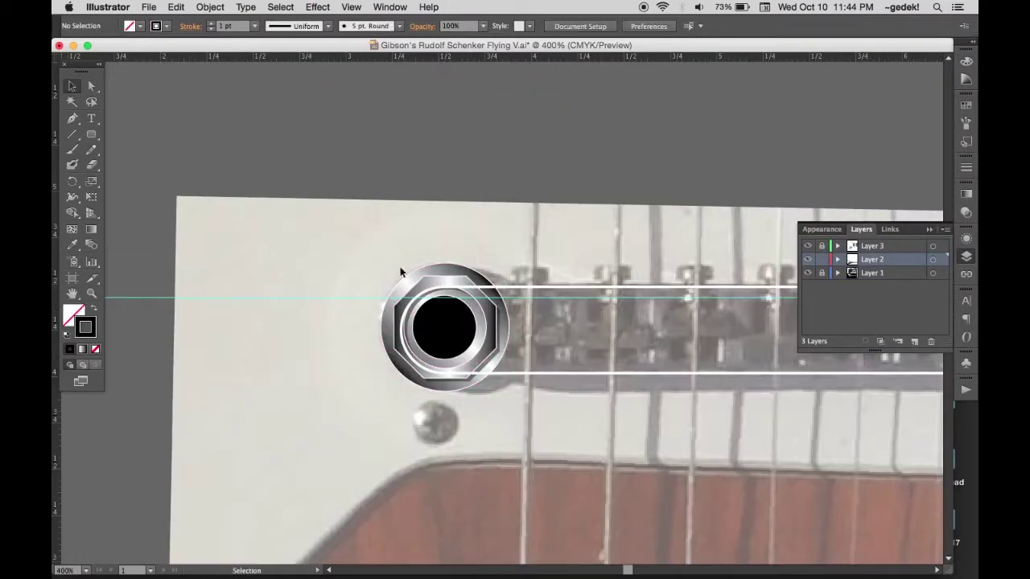
pyautogui.keyDown('shift'); pyautogui.click(487, 285); pyautogui.keyUp('shift')
pyautogui.scroll(-2, 451, 321)
pyautogui.scroll(1, 451, 322)
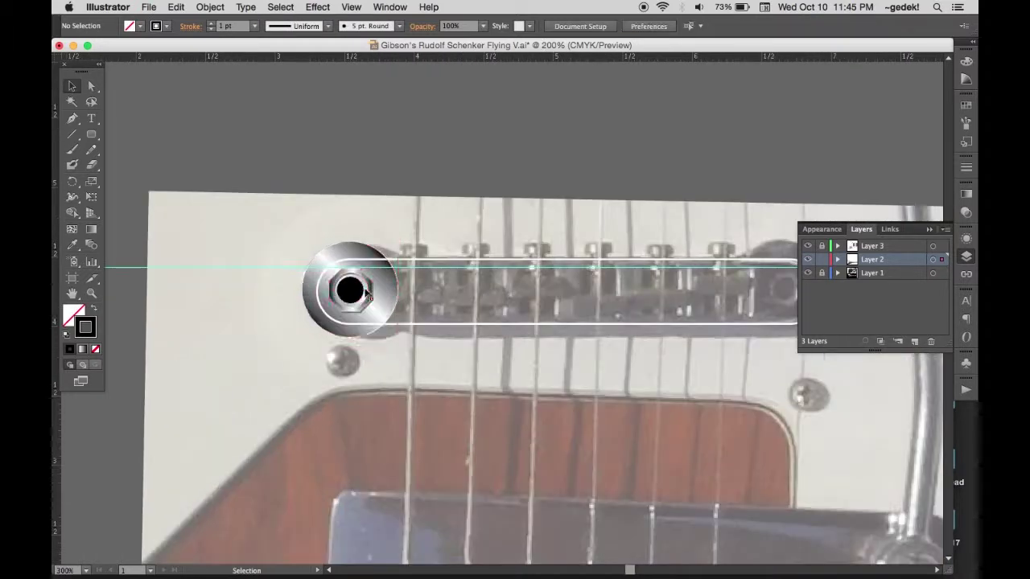
pyautogui.moveTo(384, 308); pyautogui.dragTo(786, 308)
pyautogui.click(308, 214)
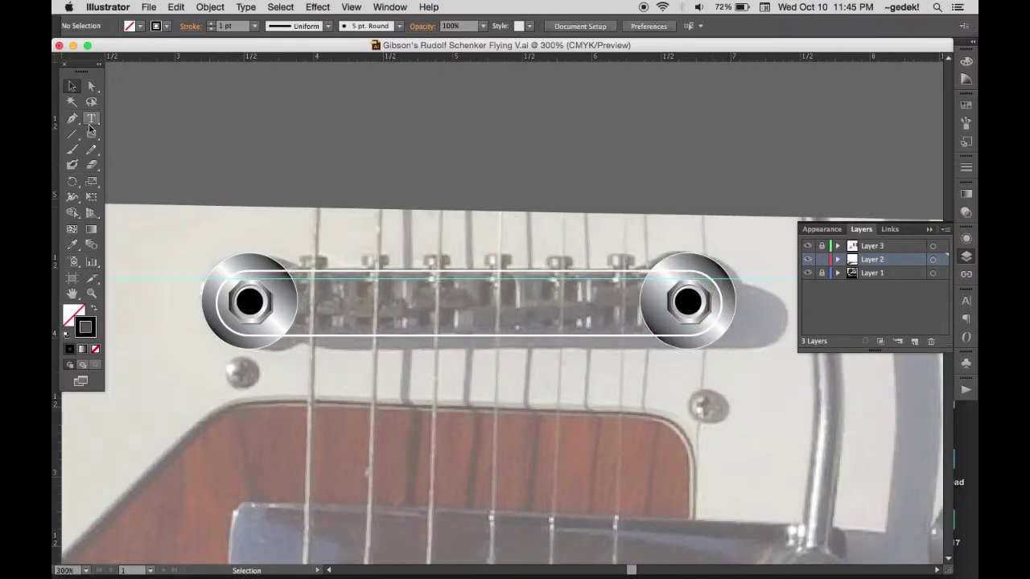
# Create a small metallic-gradient rounded saddle and copy it across the bridge top.
pyautogui.click(439, 244)
pyautogui.write('0.01')
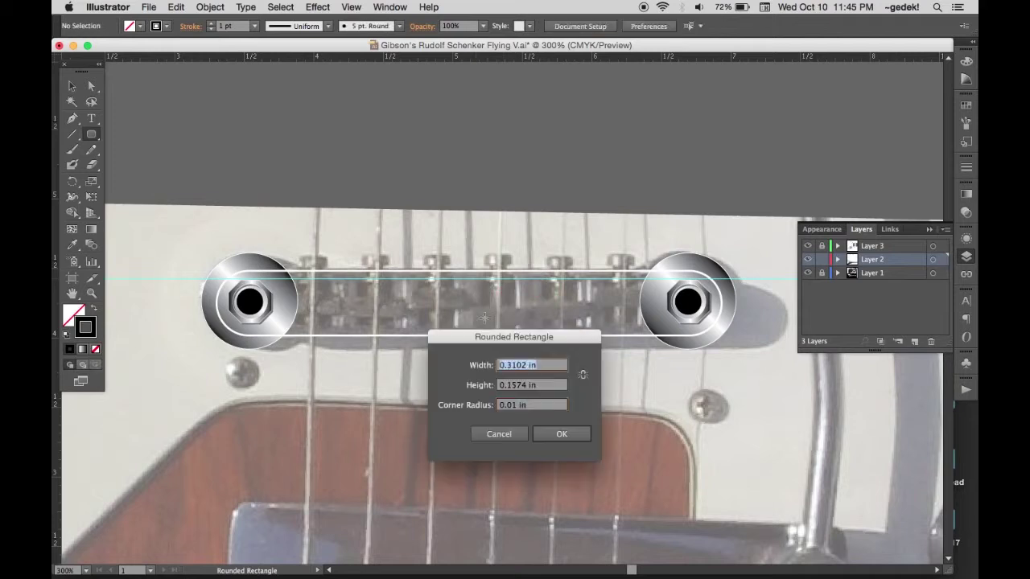
pyautogui.press('Return')
pyautogui.hotkey('ctrl', '=')
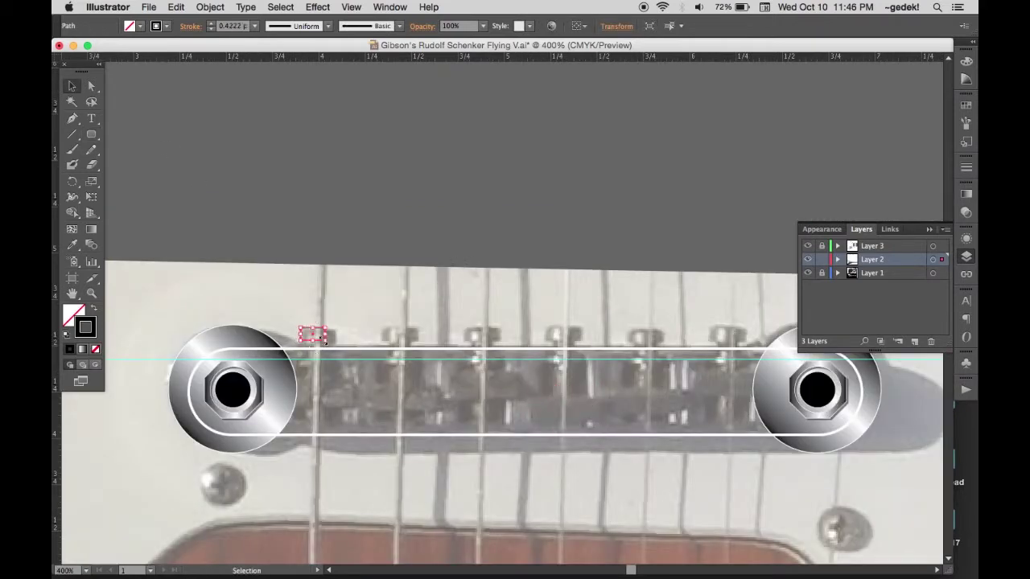
pyautogui.click(967, 194)
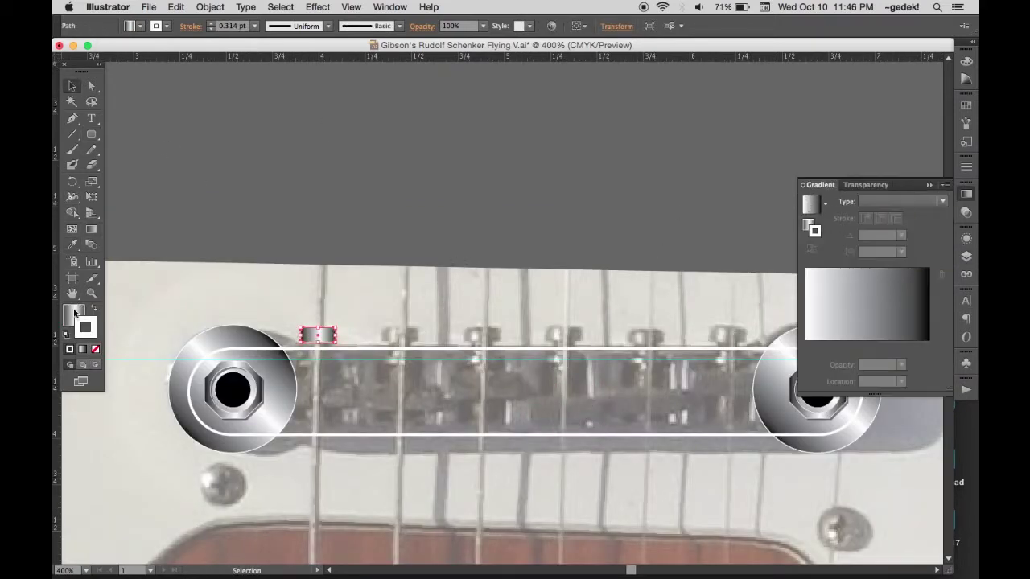
pyautogui.click(895, 347)
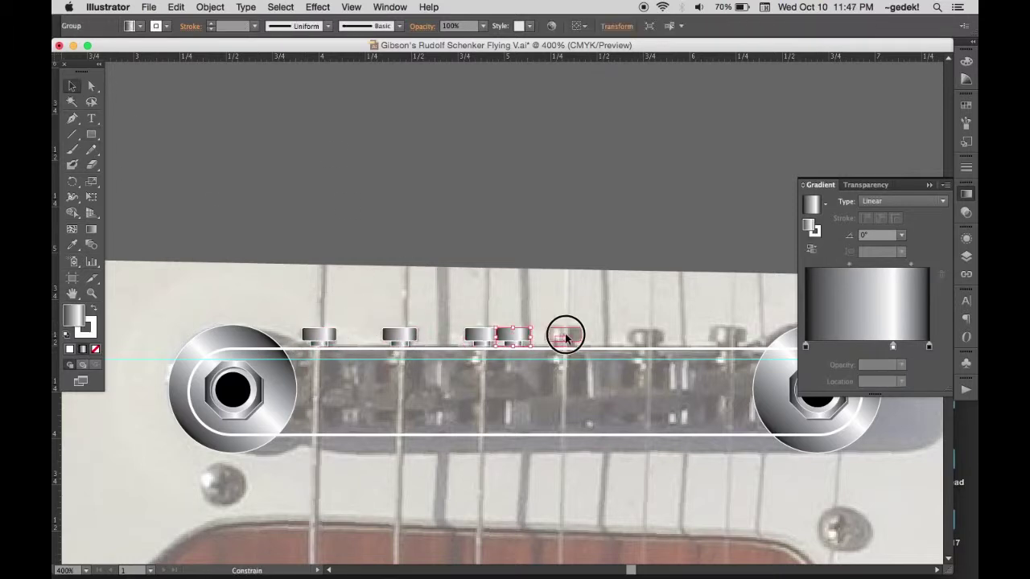
pyautogui.moveTo(644, 344); pyautogui.dragTo(694, 346)
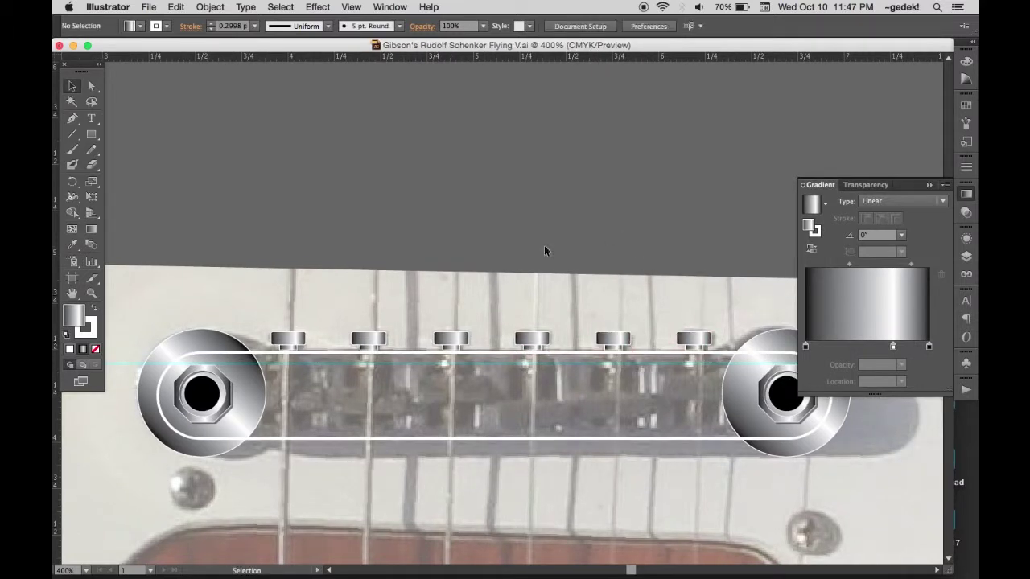
# Give the bridge body a grey metallic gradient and send it behind the end circles.
pyautogui.click(341, 443)
pyautogui.click(678, 344)
pyautogui.click(679, 358)
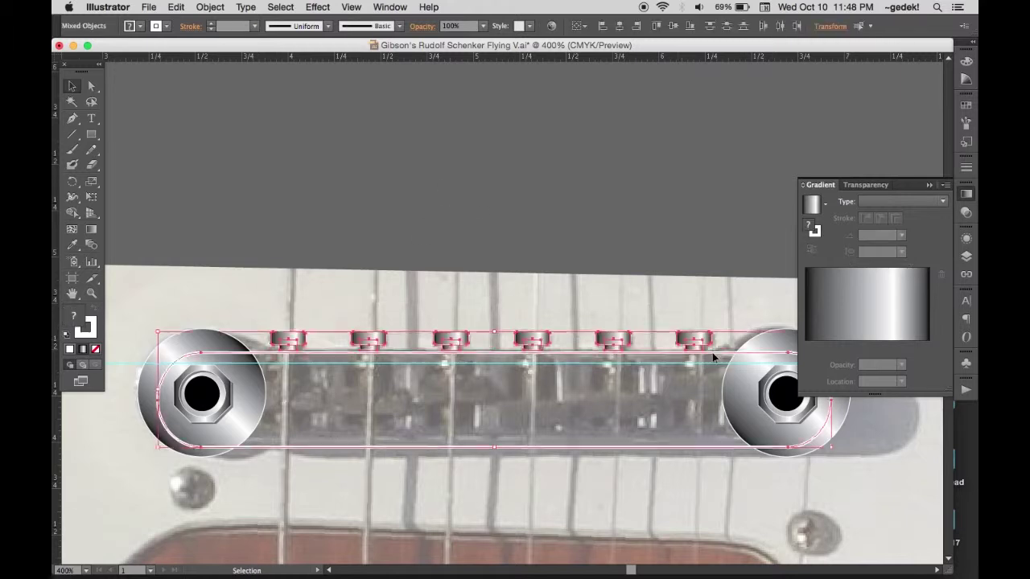
pyautogui.press('i')
pyautogui.click(293, 331)
pyautogui.click(73, 88)
pyautogui.hotkey('ctrl', '[')
pyautogui.click(748, 376)
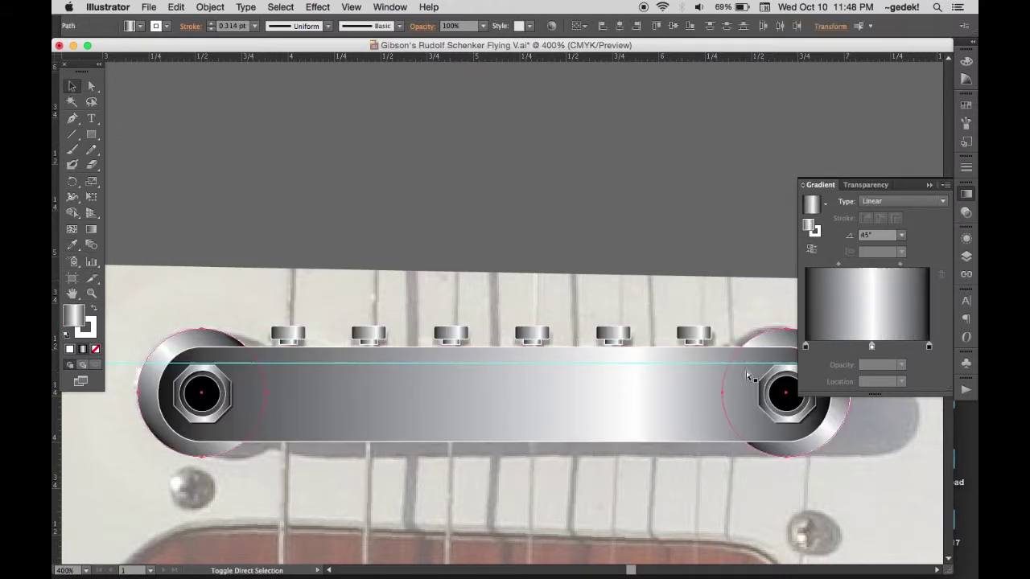
pyautogui.click(712, 344)
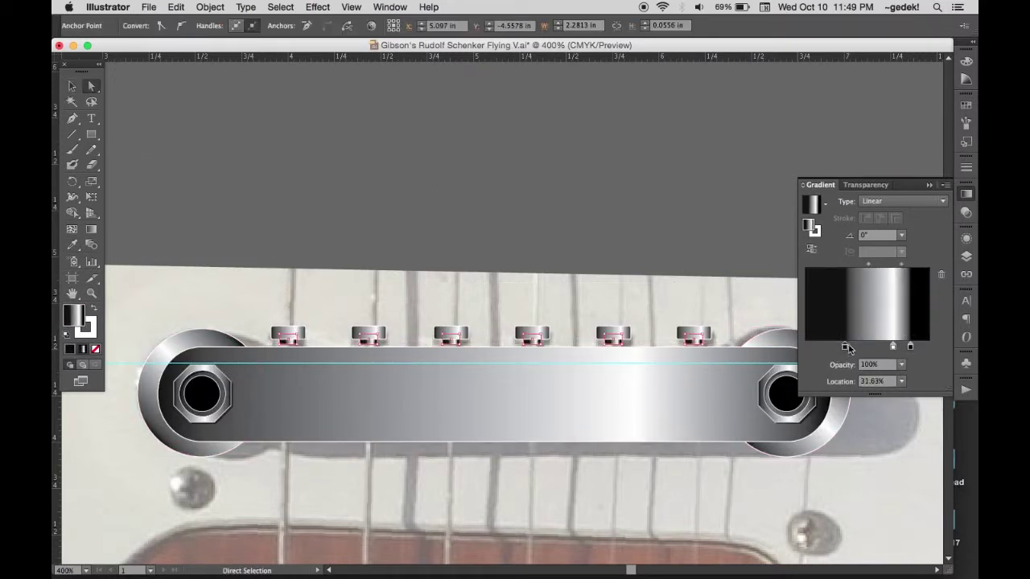
pyautogui.hotkey('ctrl', 'shift', 'a')
# Draw small solid black rectangles as the saddle string windows.
pyautogui.hotkey('ctrl', 'z')
pyautogui.click(91, 134)
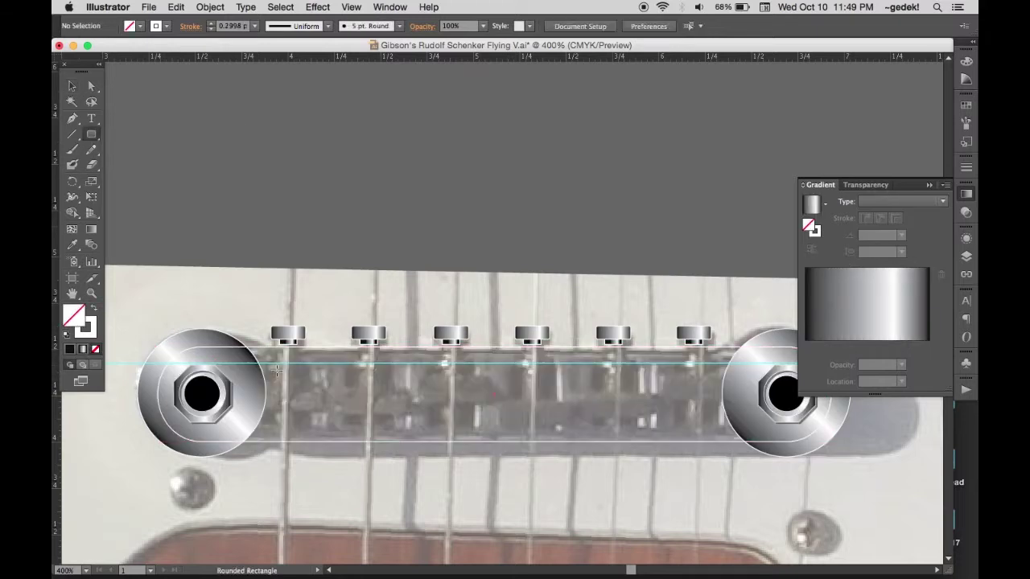
pyautogui.click(275, 365)
pyautogui.press('Escape')
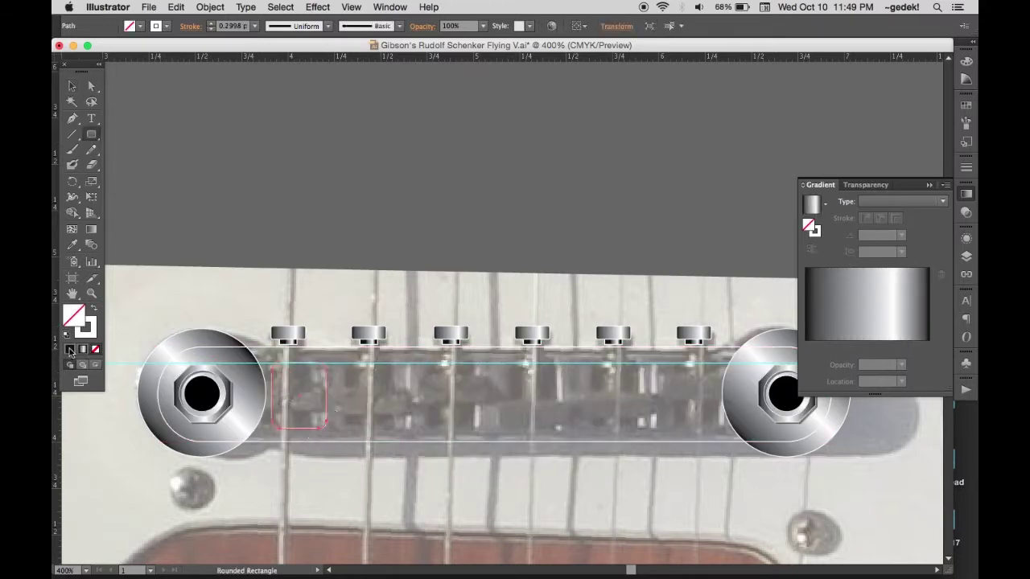
pyautogui.click(71, 349)
pyautogui.moveTo(91, 134); pyautogui.dragTo(145, 135)
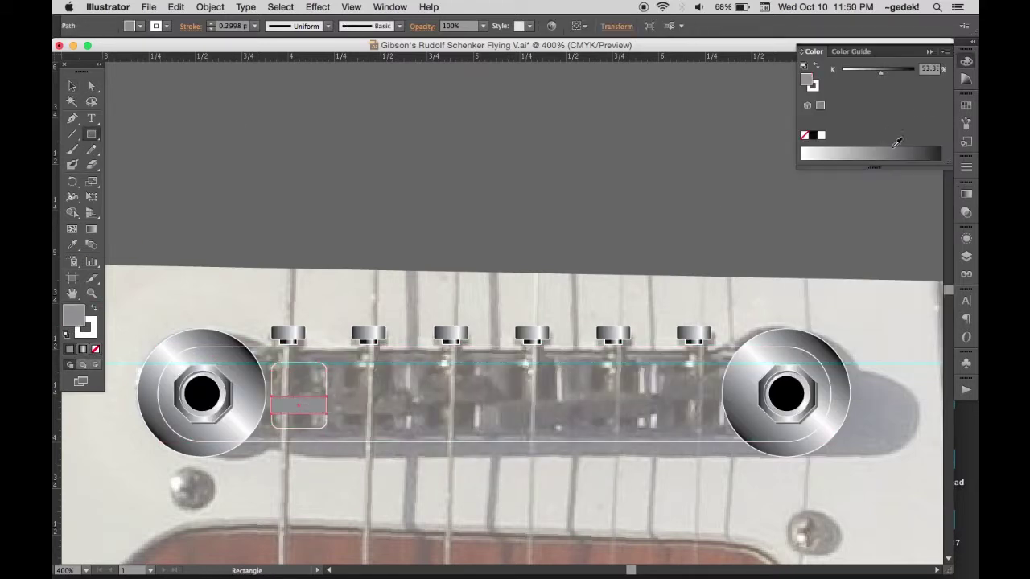
pyautogui.hotkey('ctrl', 'shift', 'a')
pyautogui.click(813, 135)
pyautogui.click(311, 416)
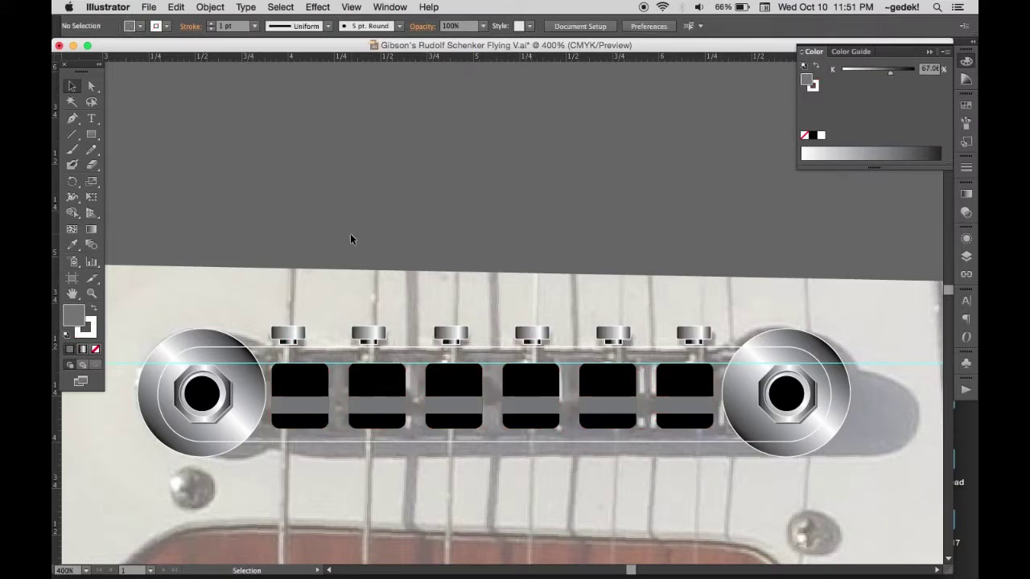
# Scroll out to check the upright bridge on the guitar body beside the pickups.
pyautogui.scroll(-2, 252, 128)
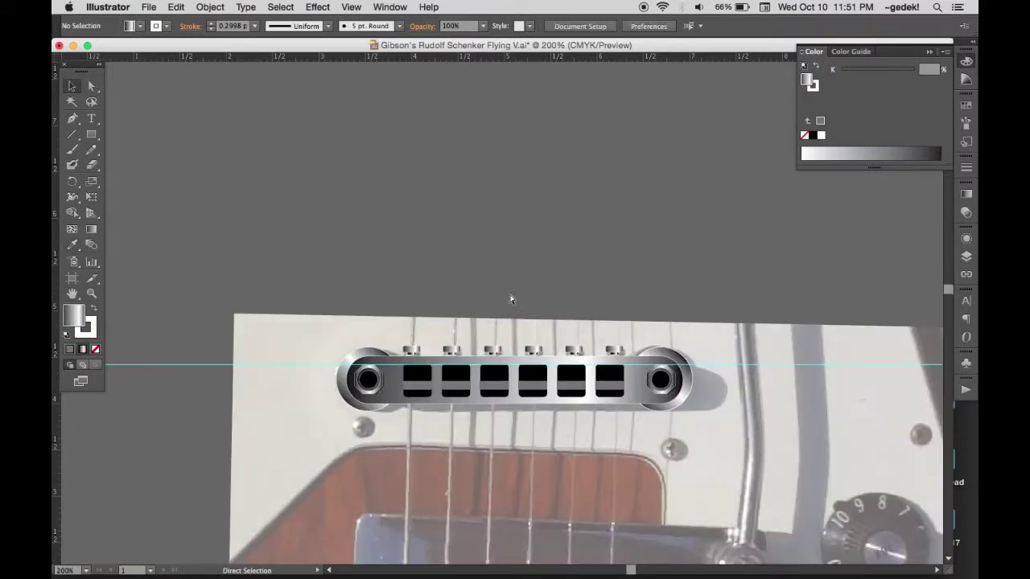
pyautogui.scroll(-3, 386, 210)
pyautogui.click(966, 256)
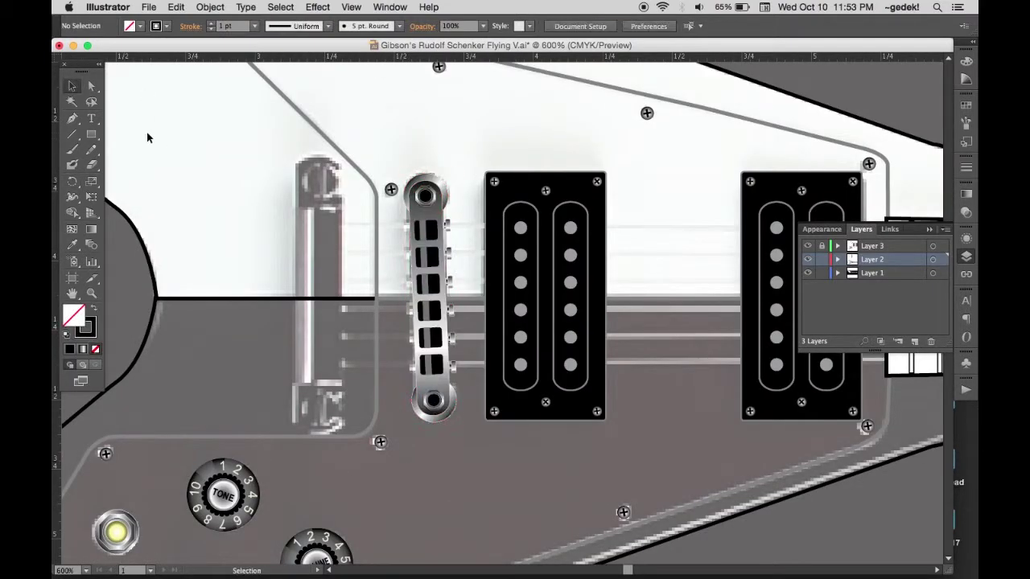
pyautogui.press('v')
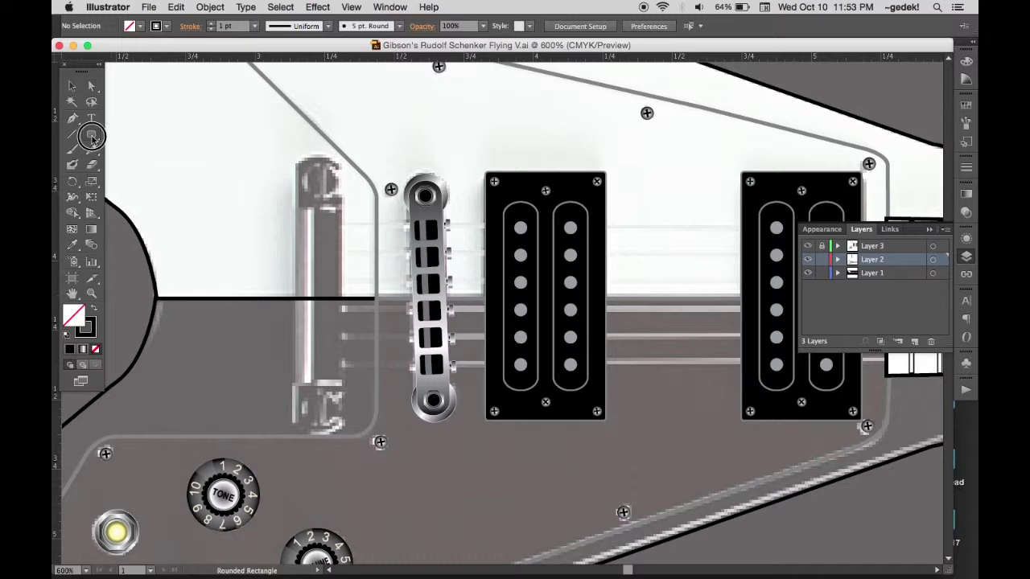
# Draw a tall metallic-gradient tailpiece shape and fit an inner chrome bar inside it.
pyautogui.moveTo(321, 354); pyautogui.dragTo(363, 573)
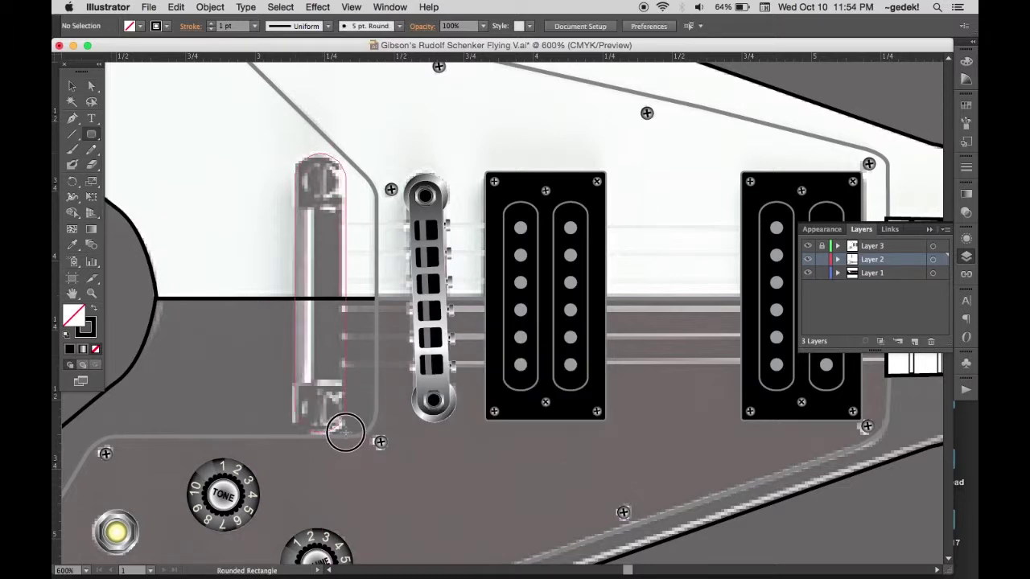
pyautogui.click(82, 349)
pyautogui.moveTo(320, 290); pyautogui.dragTo(233, 289)
pyautogui.click(84, 138)
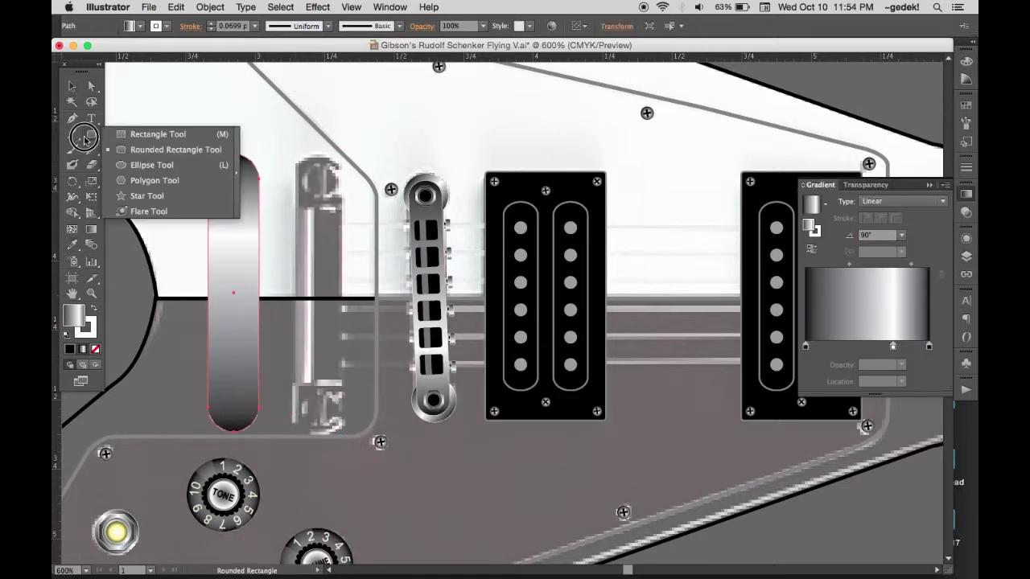
pyautogui.moveTo(84, 138); pyautogui.dragTo(176, 150)
pyautogui.click(306, 121)
pyautogui.press('Return')
pyautogui.press('v')
pyautogui.moveTo(340, 153); pyautogui.dragTo(337, 197)
pyautogui.moveTo(337, 448)
pyautogui.mouseDown()
pyautogui.moveTo(336, 365)
pyautogui.moveTo(336, 388)
pyautogui.mouseUp()
# Set the gradient angle to 0° and make a screw head with its highlight at 32%.
pyautogui.write('0')
pyautogui.press('Return')
pyautogui.press('l')
pyautogui.hotkey('ctrl', '=')
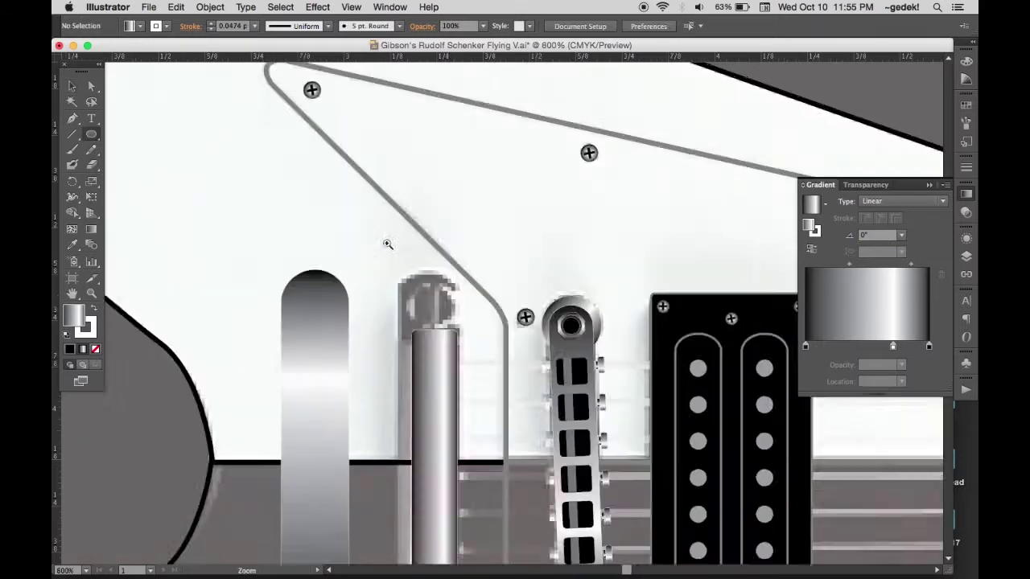
pyautogui.hotkey('ctrl', '=')
pyautogui.moveTo(435, 156); pyautogui.dragTo(481, 197)
pyautogui.moveTo(893, 346); pyautogui.dragTo(873, 346)
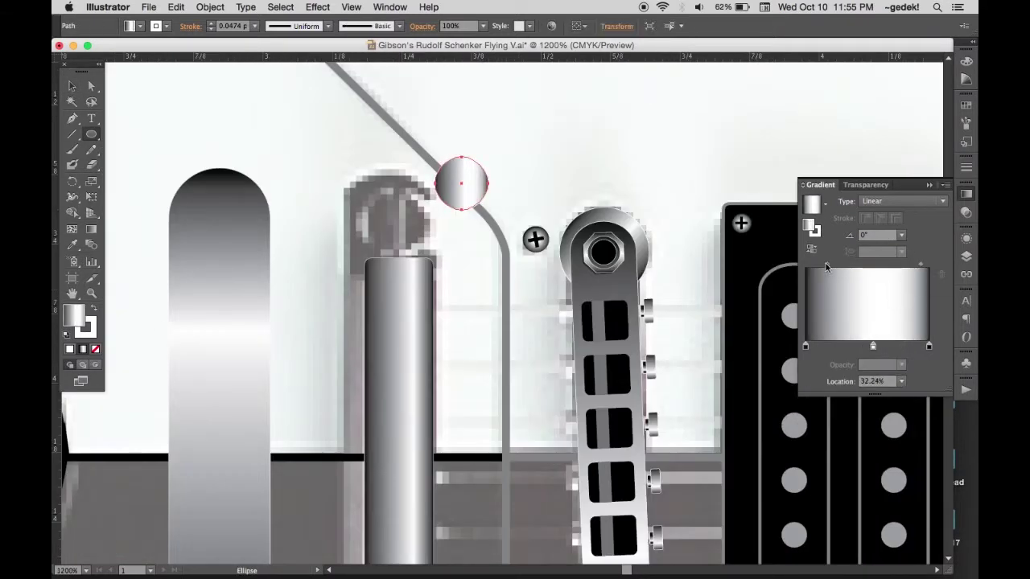
pyautogui.hotkey('ctrl', 'shift', 'a')
# Add a solid black slot rectangle across the screw head.
pyautogui.press('m')
pyautogui.press('a')
pyautogui.hotkey('ctrl', 'shift', 'F9')
pyautogui.hotkey('ctrl', 'shift', 'a')
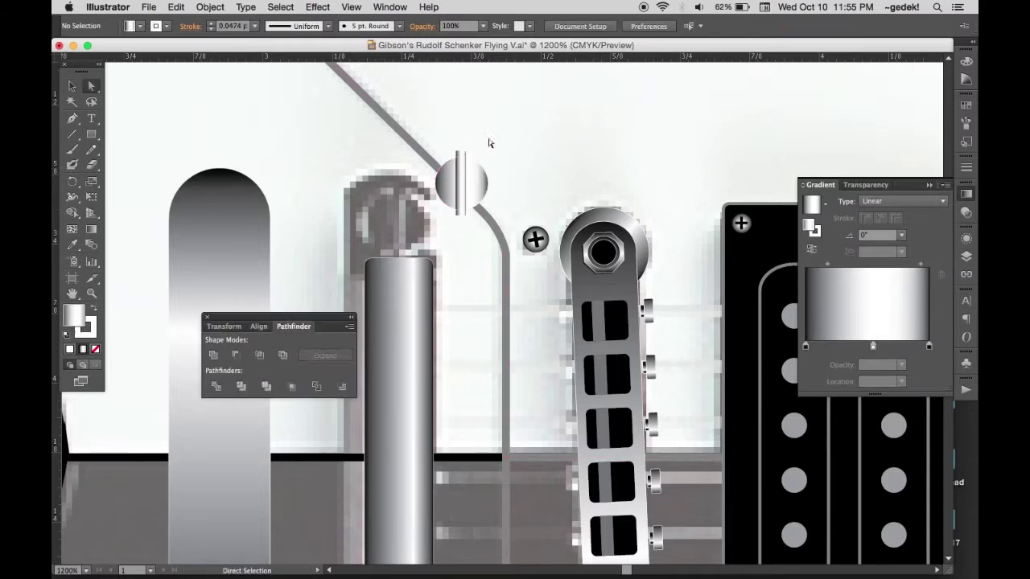
pyautogui.press(',')
pyautogui.hotkey('ctrl', 'shift', 'a')
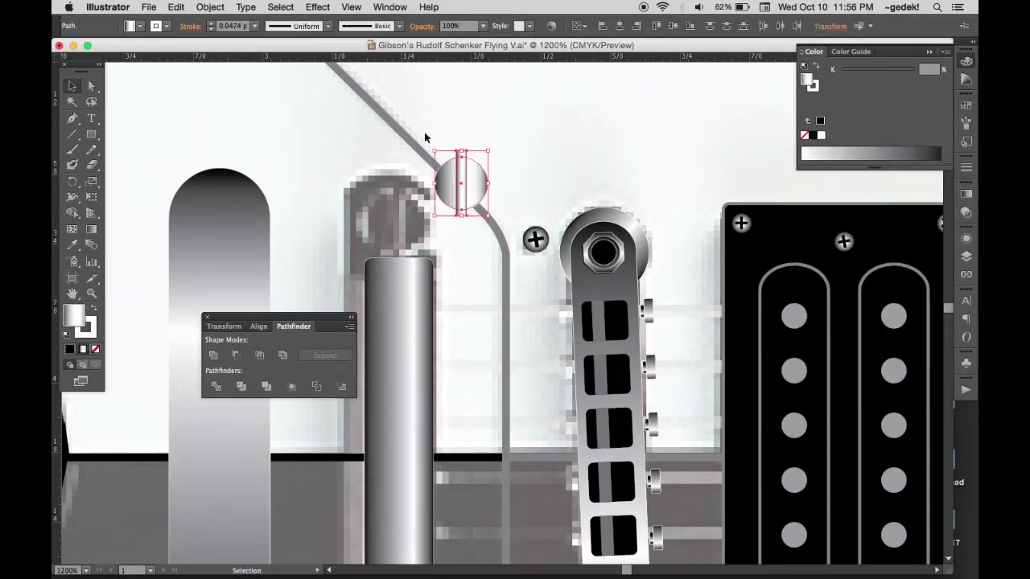
# Zoom out to 600% and select the finished slotted screw.
pyautogui.press('v')
pyautogui.hotkey('ctrl', '-')
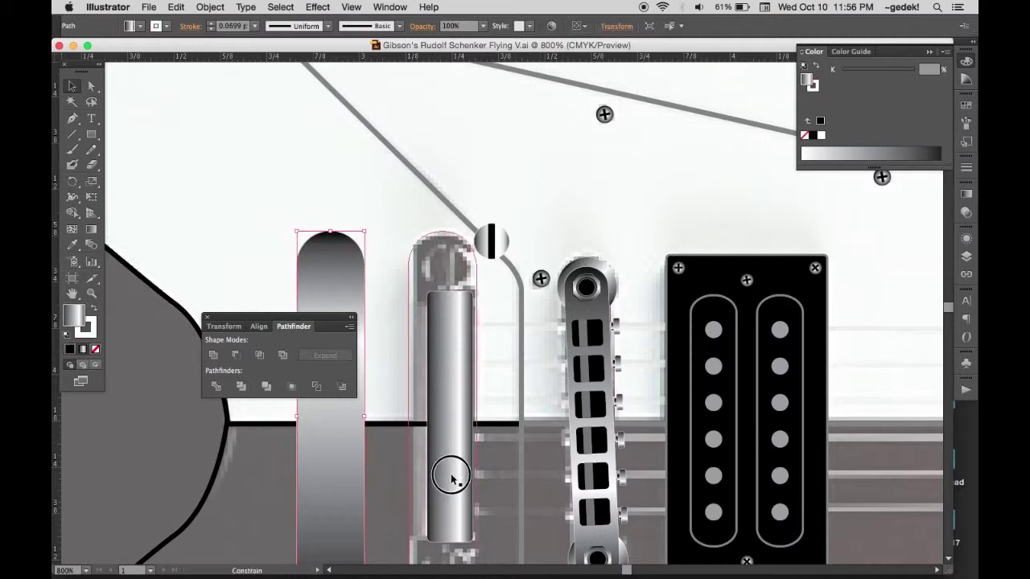
pyautogui.click(493, 245)
pyautogui.hotkey('ctrl', '-')
pyautogui.hotkey('ctrl', 'shift', 'a')
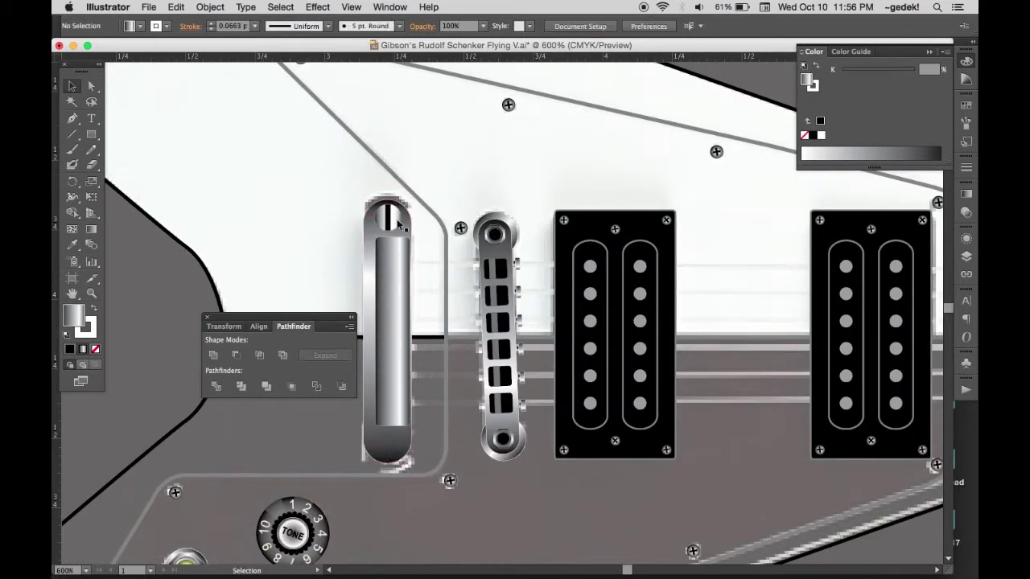
pyautogui.hotkey('ctrl', 'shift', 'F9')
# Select the tailpiece's top screw and inner bar at 800%, then fit the whole guitar in view.
pyautogui.hotkey('ctrl', '+')
pyautogui.hotkey('ctrl', '+')
pyautogui.hotkey('ctrl', '-')
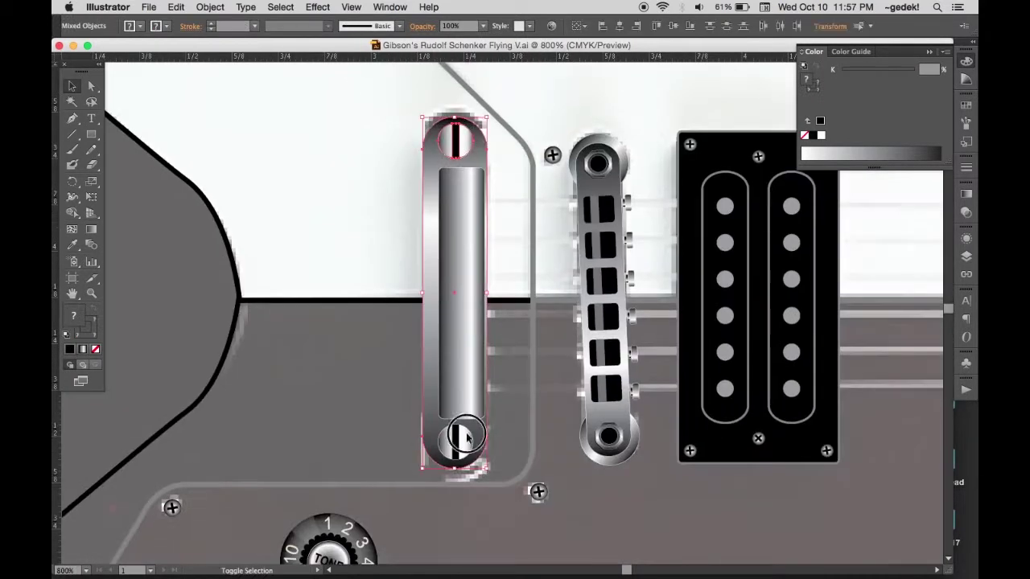
pyautogui.click(468, 152)
pyautogui.hotkey('ctrl', 'alt', ']')
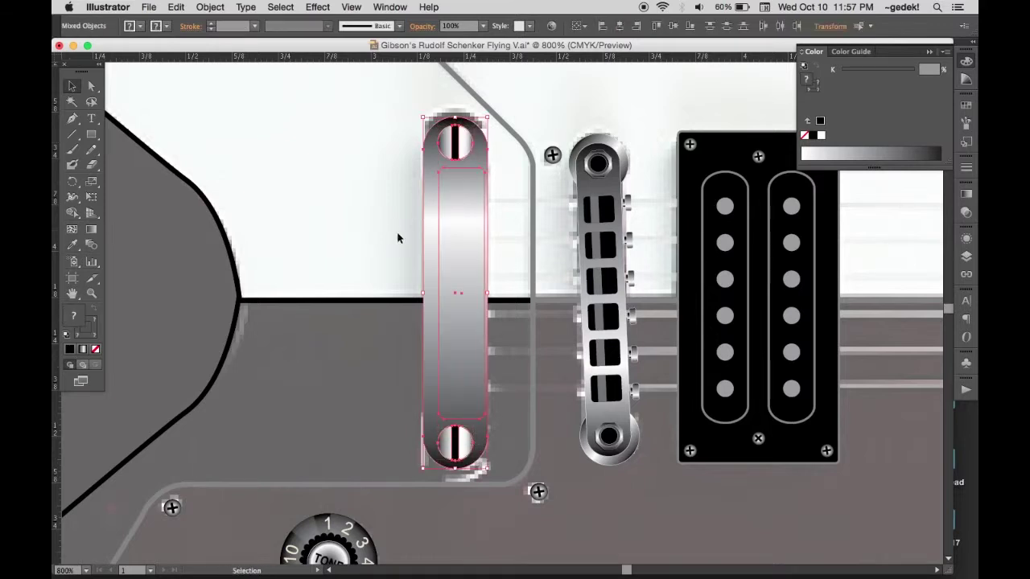
pyautogui.hotkey('ctrl', 'alt', ']')
pyautogui.hotkey('ctrl', '0')
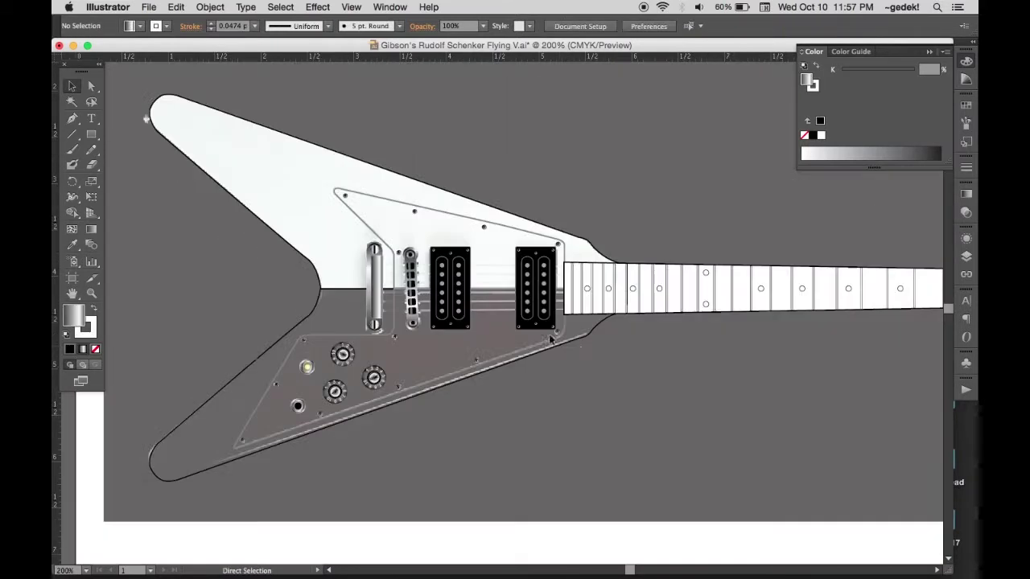
pyautogui.press('F7')
# Toggle Layer 1's visibility to reveal the black background and check its layer options.
pyautogui.click(807, 273)
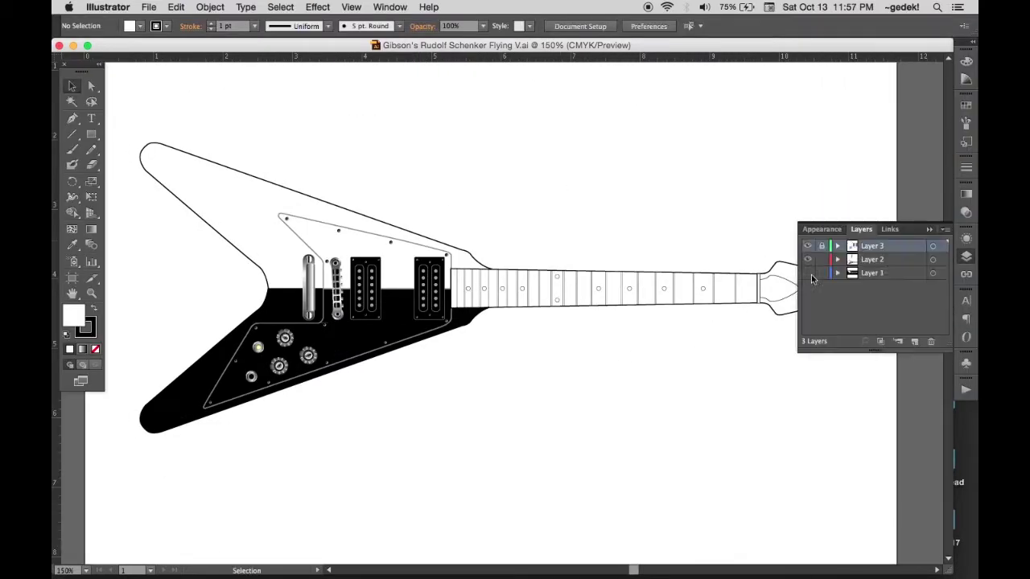
pyautogui.click(808, 273)
pyautogui.doubleClick(874, 273)
pyautogui.press('Return')
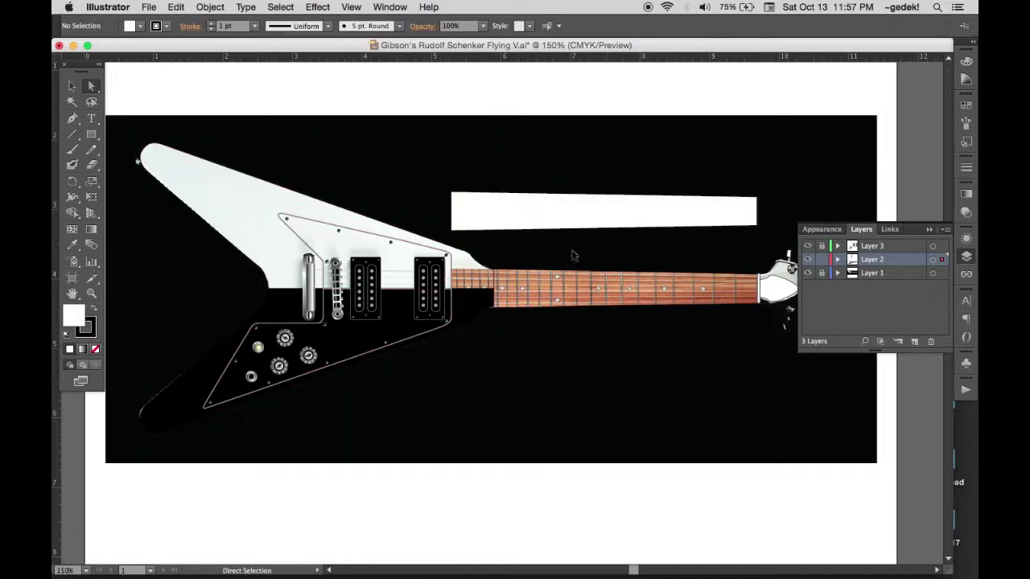
# Duplicate the neck rectangle above the guitar and fill it with the fretboard's orange.
pyautogui.press('super+equal')
pyautogui.moveTo(367, 253); pyautogui.dragTo(367, 150)
pyautogui.click(452, 232)
pyautogui.press('i')
pyautogui.click(620, 385)
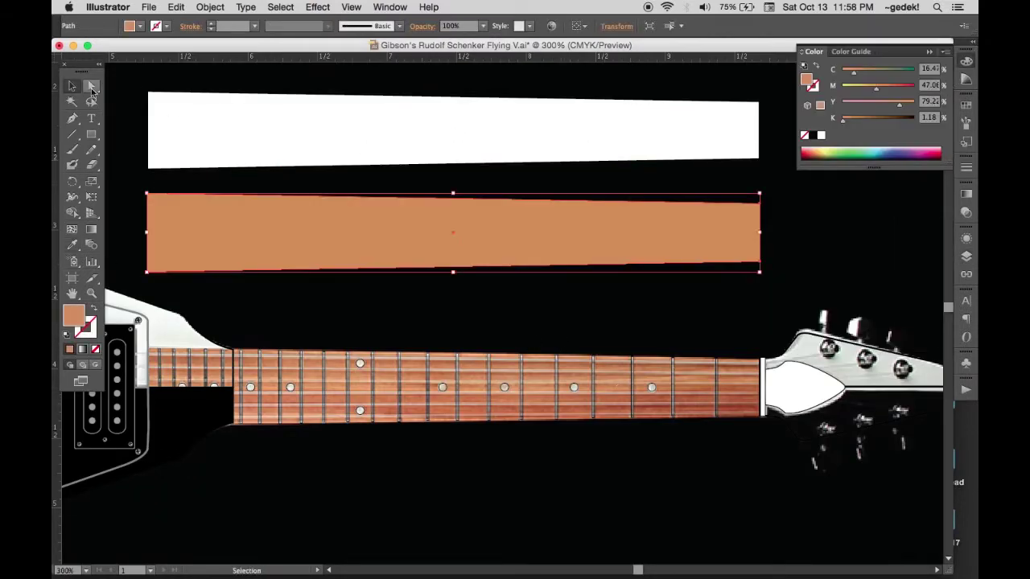
# Convert the copied fretboard rectangle into a gradient mesh.
pyautogui.click(210, 6)
pyautogui.click(265, 172)
pyautogui.click(572, 338)
pyautogui.press('a')
pyautogui.click(793, 268)
# Darken the fretboard mesh's bottom row of points to shade its lower edge.
pyautogui.moveTo(793, 268); pyautogui.dragTo(106, 309)
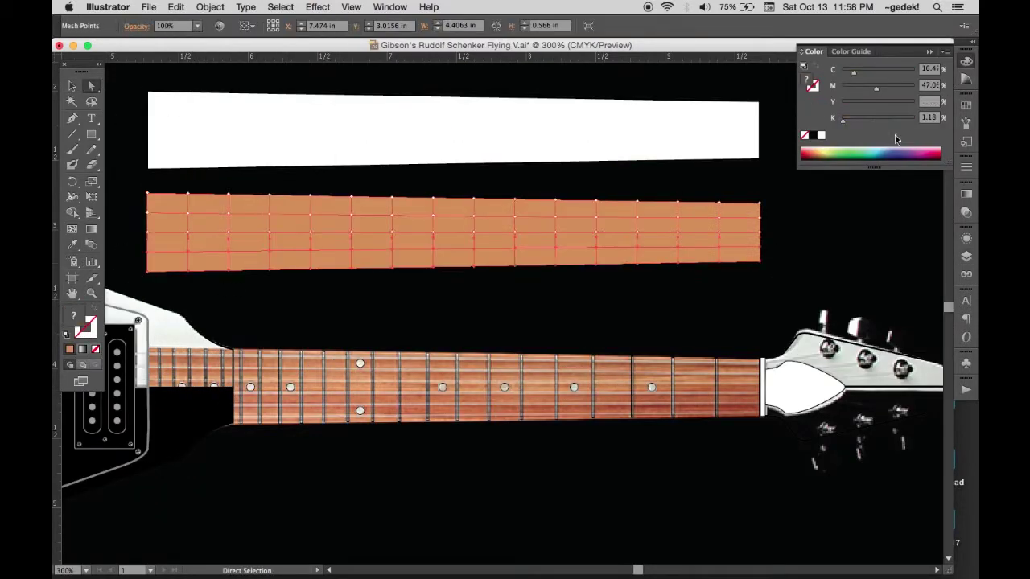
pyautogui.moveTo(877, 88); pyautogui.dragTo(882, 89)
pyautogui.moveTo(844, 119); pyautogui.dragTo(859, 119)
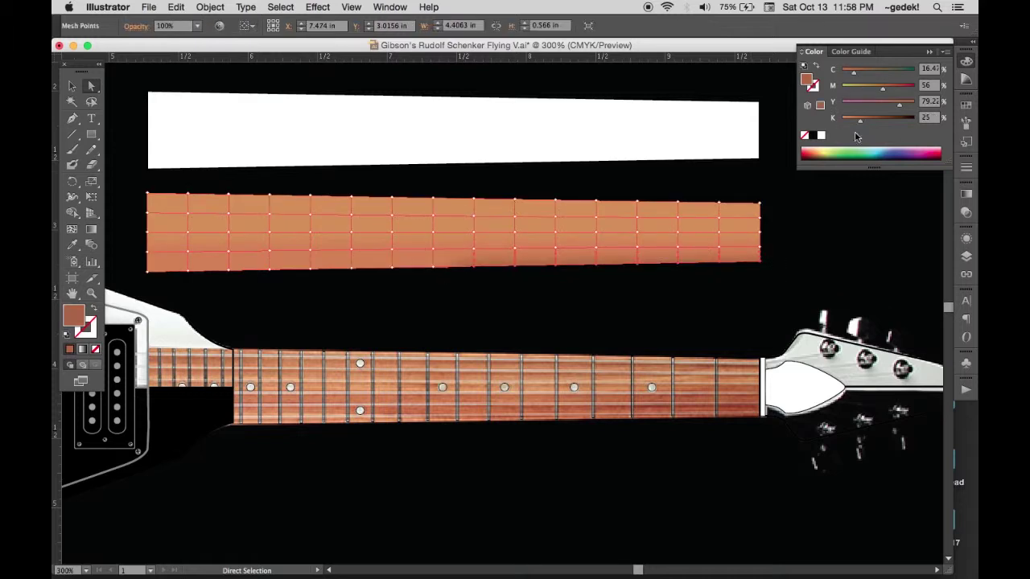
pyautogui.click(814, 237)
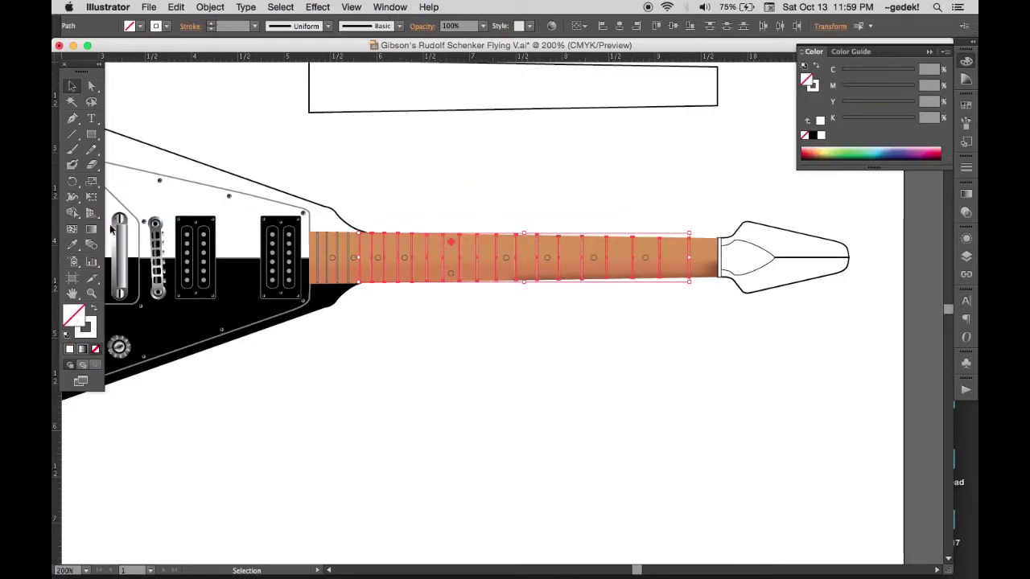
# Give the frets a white-grey-white gradient and zoom out to 300%.
pyautogui.doubleClick(806, 348)
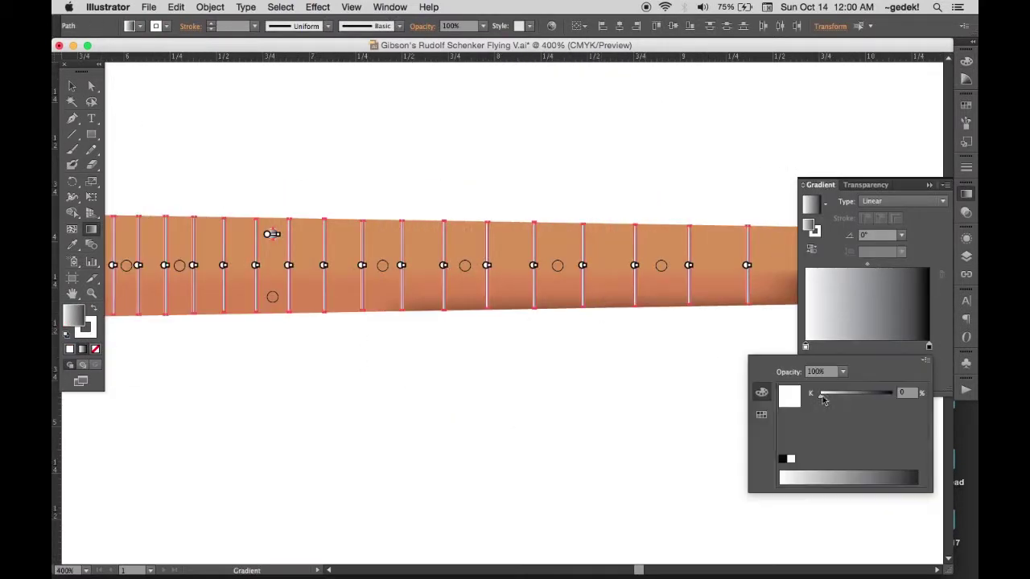
pyautogui.click(235, 119)
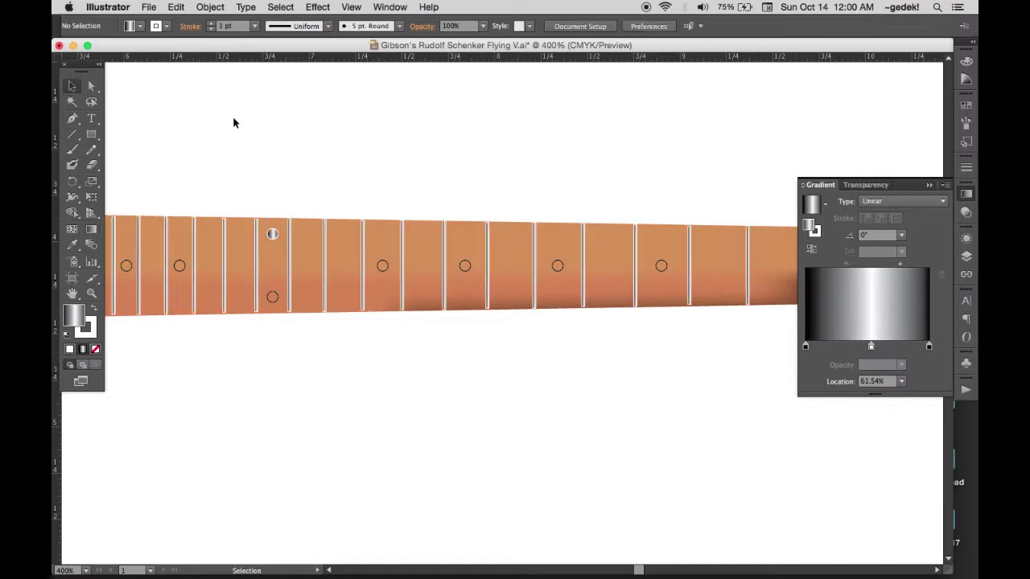
pyautogui.hotkey('ctrl', '-')
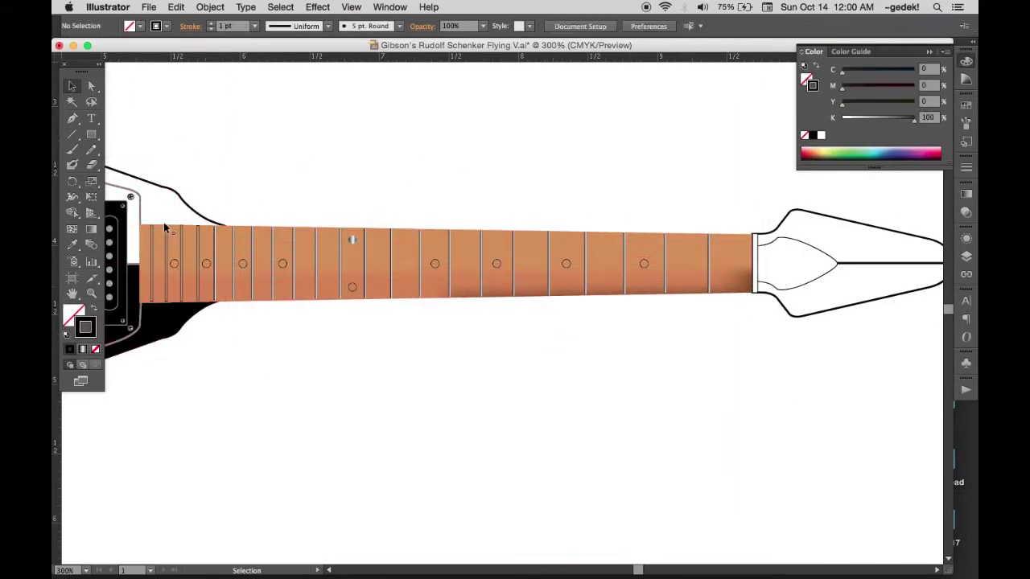
# Select the inlay dot group and set its fill to 13% black.
pyautogui.press('v')
pyautogui.click(238, 250)
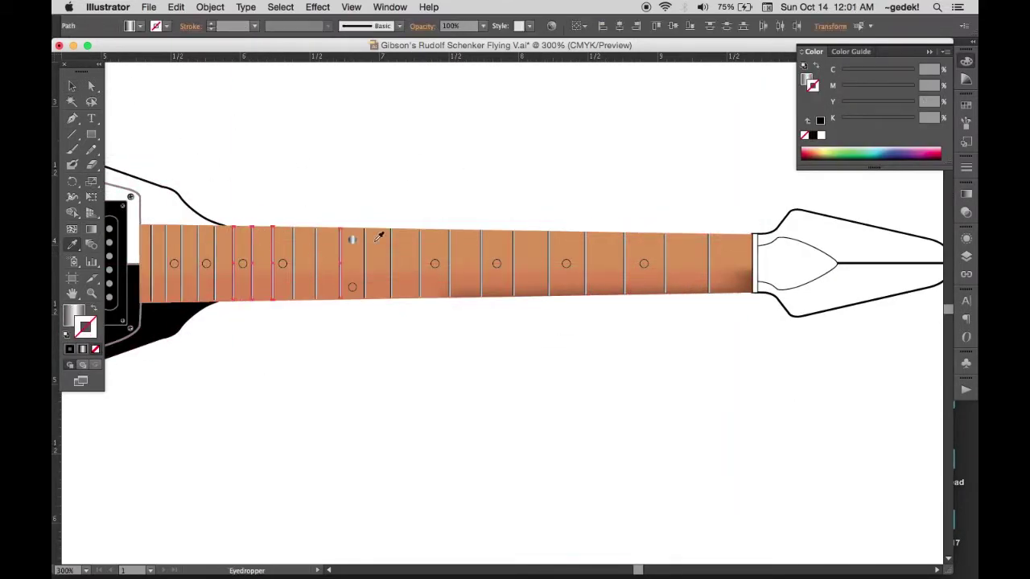
pyautogui.click(247, 265)
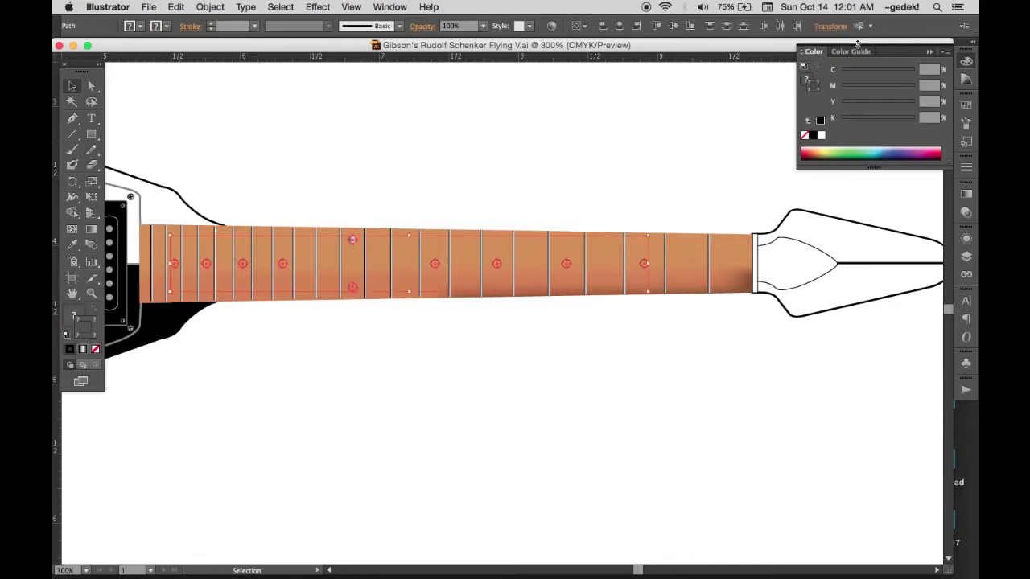
pyautogui.click(597, 173)
pyautogui.moveTo(855, 121); pyautogui.dragTo(852, 121)
pyautogui.click(471, 241)
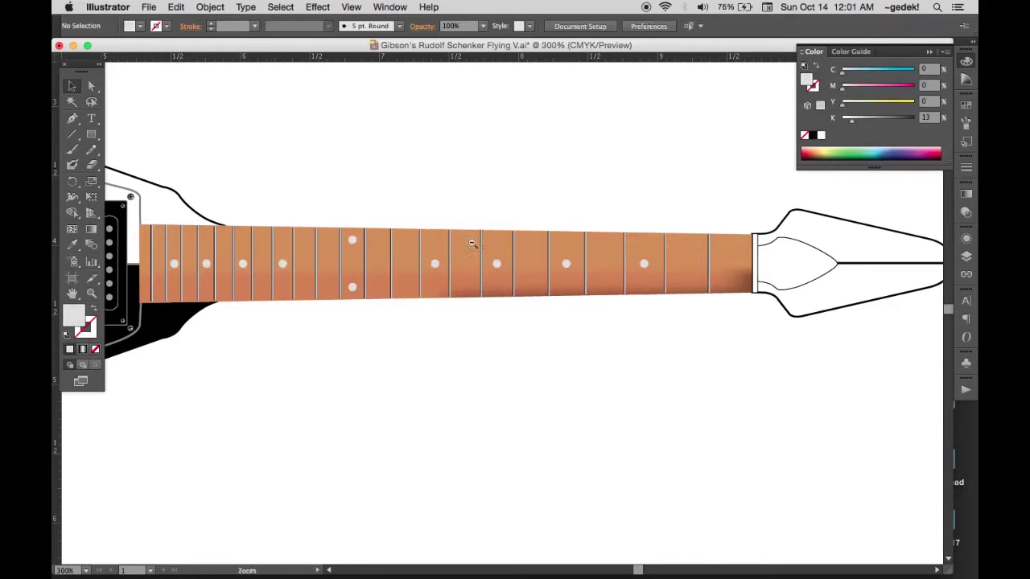
pyautogui.hotkey('ctrl', '=')
pyautogui.hotkey('ctrl', '=')
pyautogui.press('m')
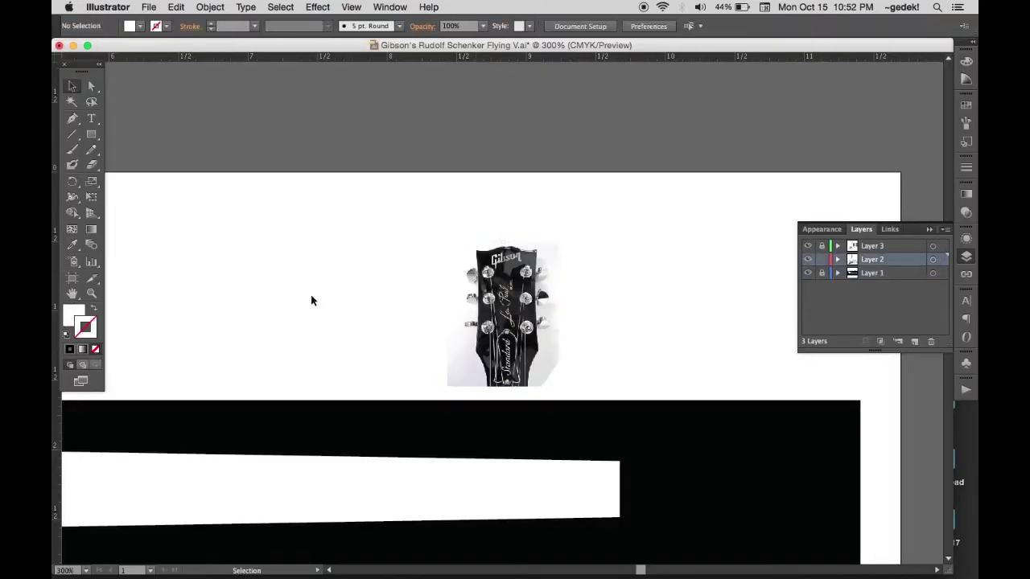
# Delete the tailpiece bar, its top circle and the extra outer gradient disc.
pyautogui.hotkey('ctrl', '-')
pyautogui.hotkey('ctrl', '-')
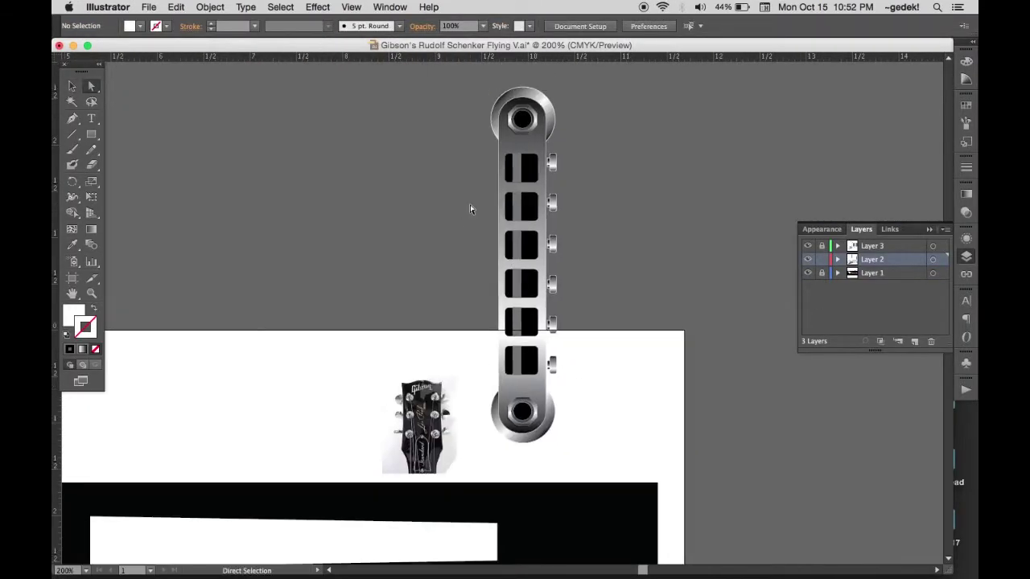
pyautogui.moveTo(478, 83); pyautogui.dragTo(569, 387)
pyautogui.press('Delete')
pyautogui.hotkey('ctrl', '+')
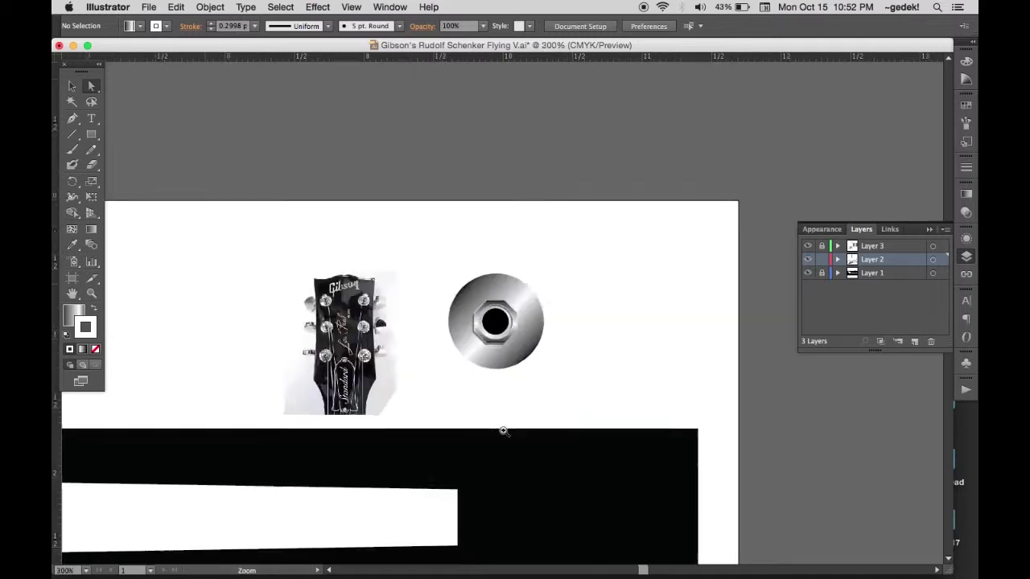
pyautogui.hotkey('ctrl', '+')
pyautogui.hotkey('ctrl', '+')
pyautogui.hotkey('ctrl', '+')
pyautogui.press('v')
pyautogui.click(534, 90)
pyautogui.press('Delete')
# Fill the disc's inner circle with a white-to-grey radial gradient and soften its stops.
pyautogui.press('a')
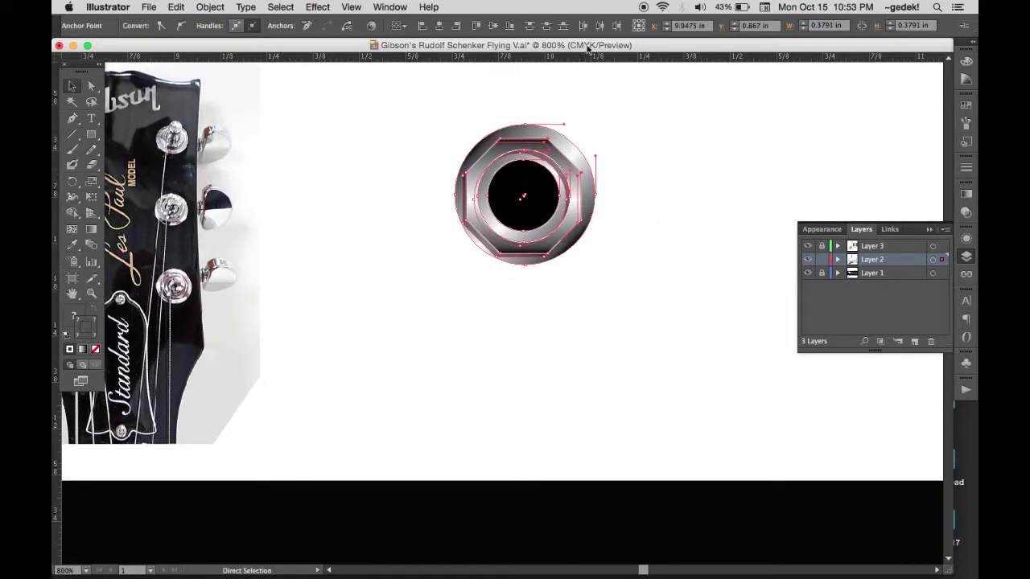
pyautogui.moveTo(415, 95); pyautogui.dragTo(597, 272)
pyautogui.press('.')
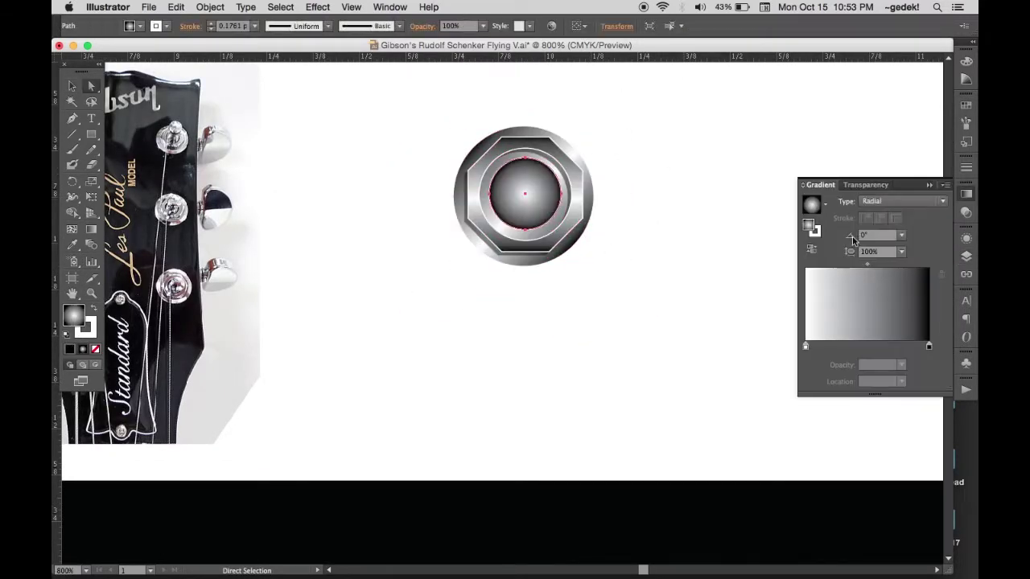
pyautogui.doubleClick(930, 346)
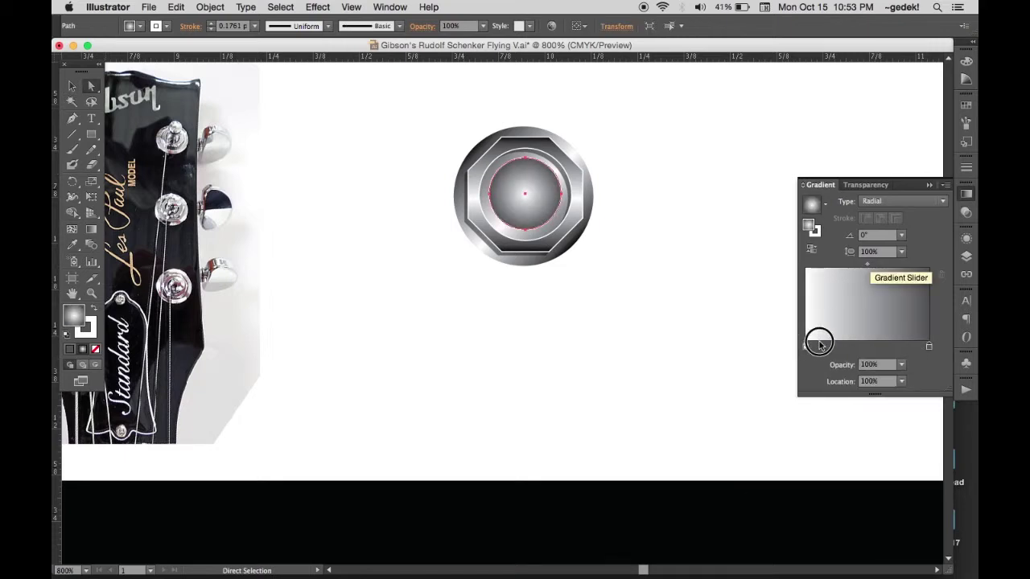
pyautogui.moveTo(805, 346); pyautogui.dragTo(842, 346)
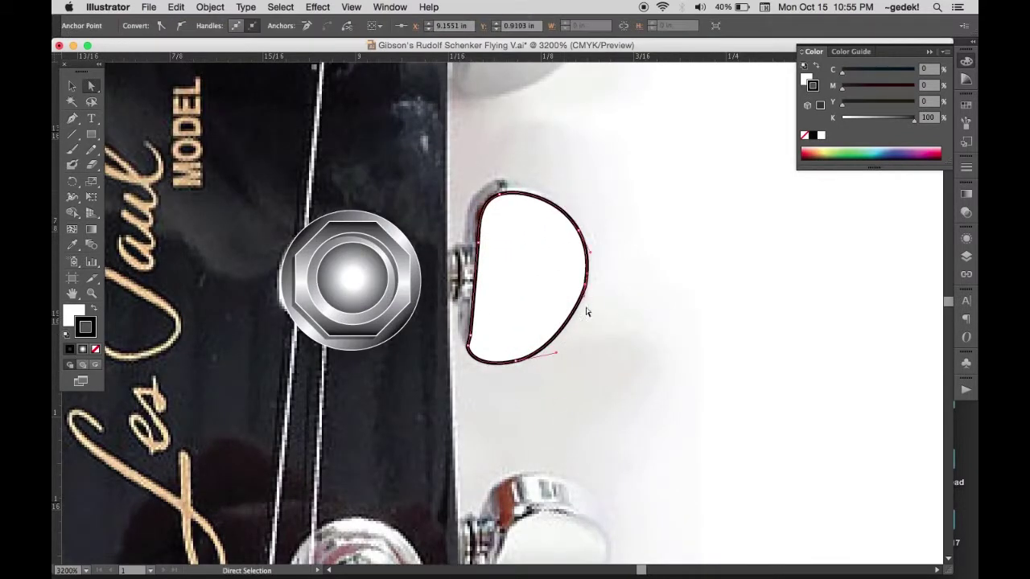
# Reshape and duplicate the D-shaped tuner outline, shifting it off the photo tuner.
pyautogui.moveTo(472, 341); pyautogui.dragTo(474, 356)
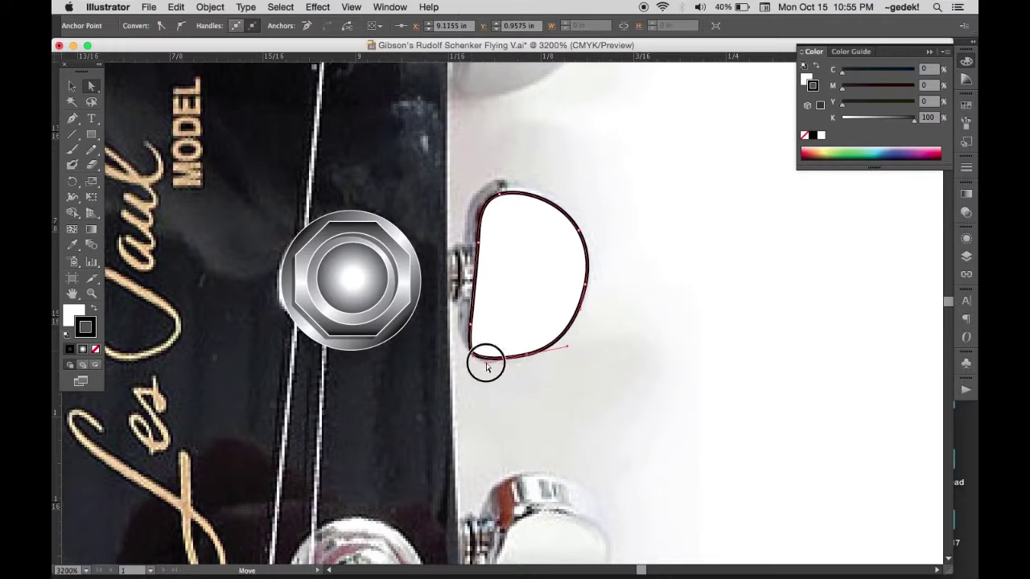
pyautogui.click(515, 372)
pyautogui.moveTo(550, 290); pyautogui.dragTo(553, 294)
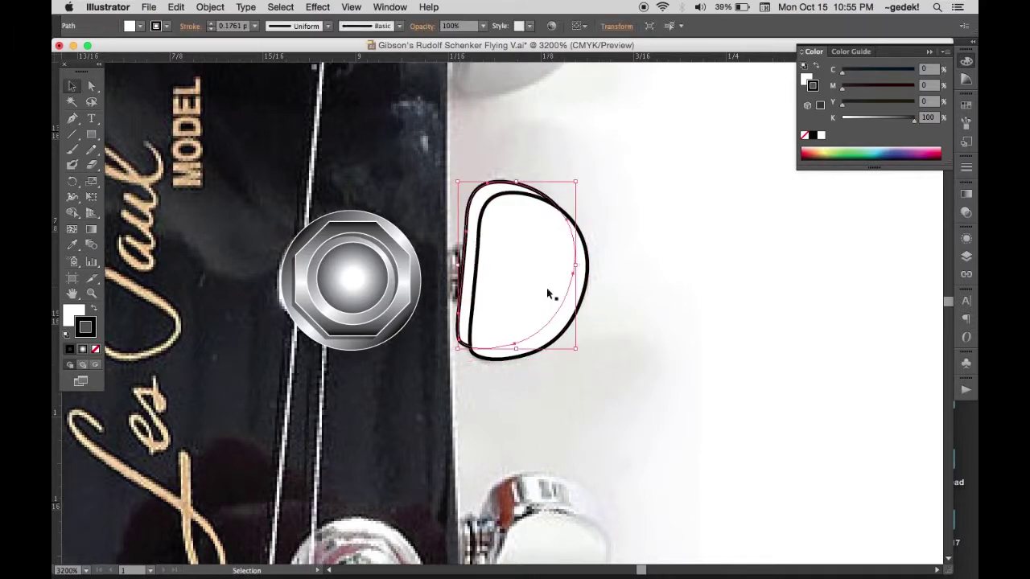
pyautogui.click(618, 281)
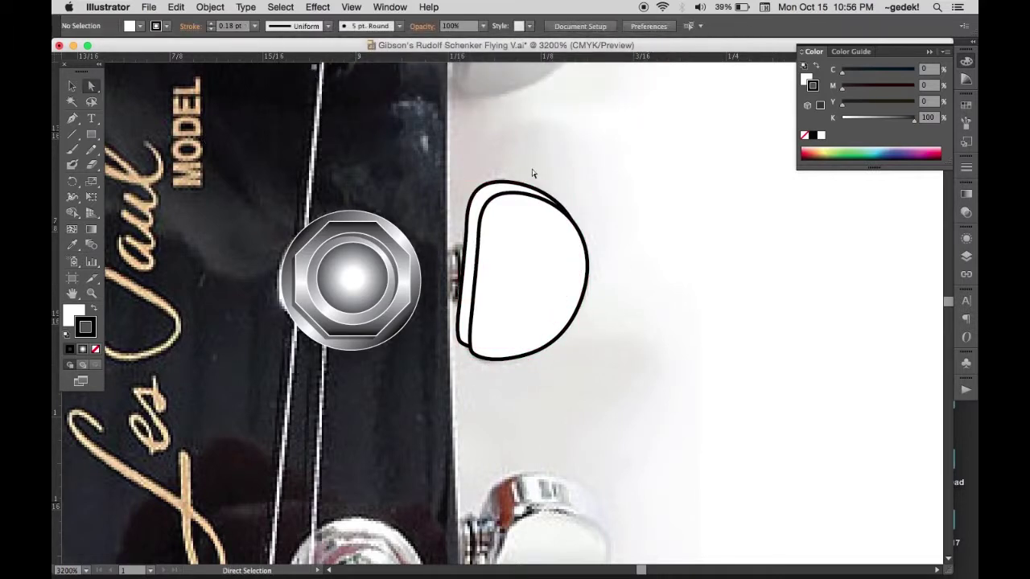
pyautogui.click(586, 257)
pyautogui.click(700, 354)
pyautogui.press('super+z')
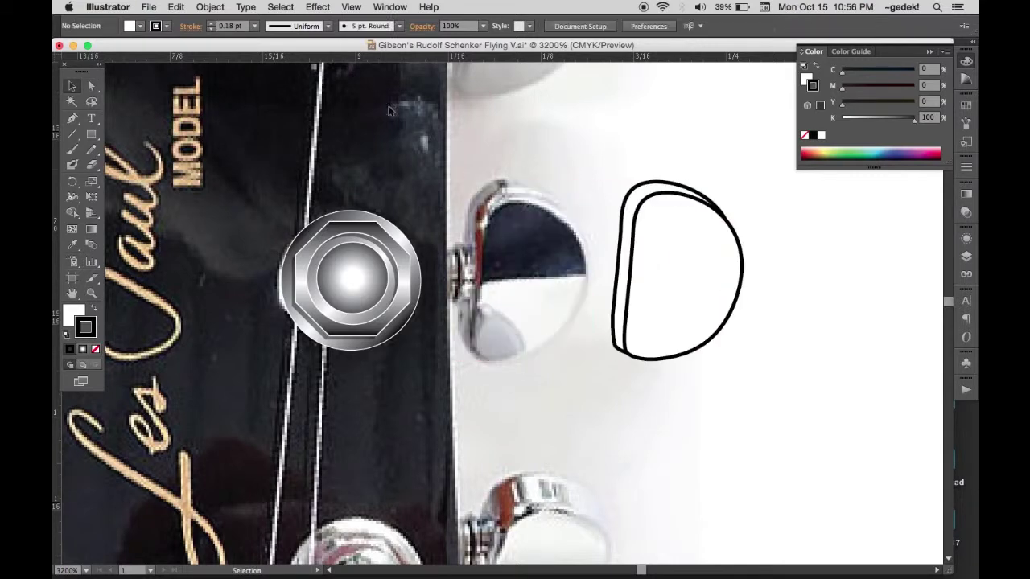
# Draw a small rectangle for the tuner shaft.
pyautogui.moveTo(456, 298); pyautogui.dragTo(457, 297)
pyautogui.press('super+equal')
pyautogui.press('p')
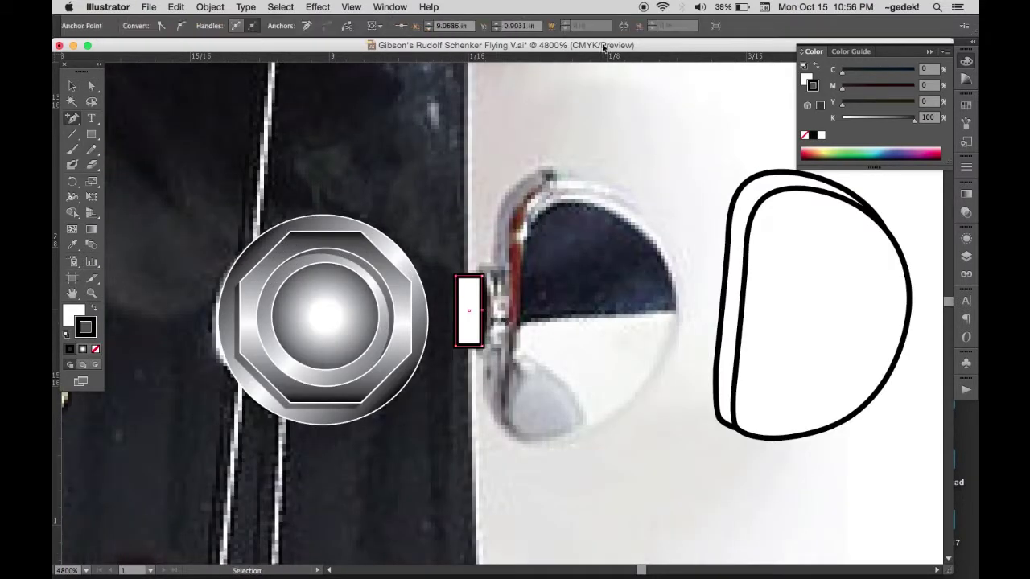
pyautogui.click(483, 331)
pyautogui.press('super+equal')
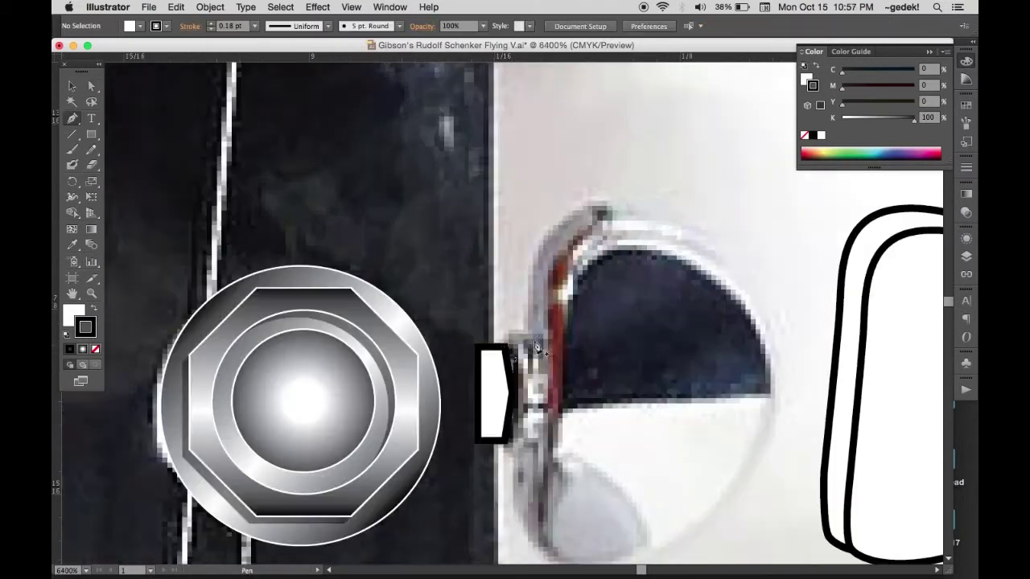
# Draw a narrow ellipse at the shaft end and convert it into a bracket-shaped cap.
pyautogui.moveTo(91, 134); pyautogui.dragTo(137, 163)
pyautogui.moveTo(493, 330); pyautogui.dragTo(517, 448)
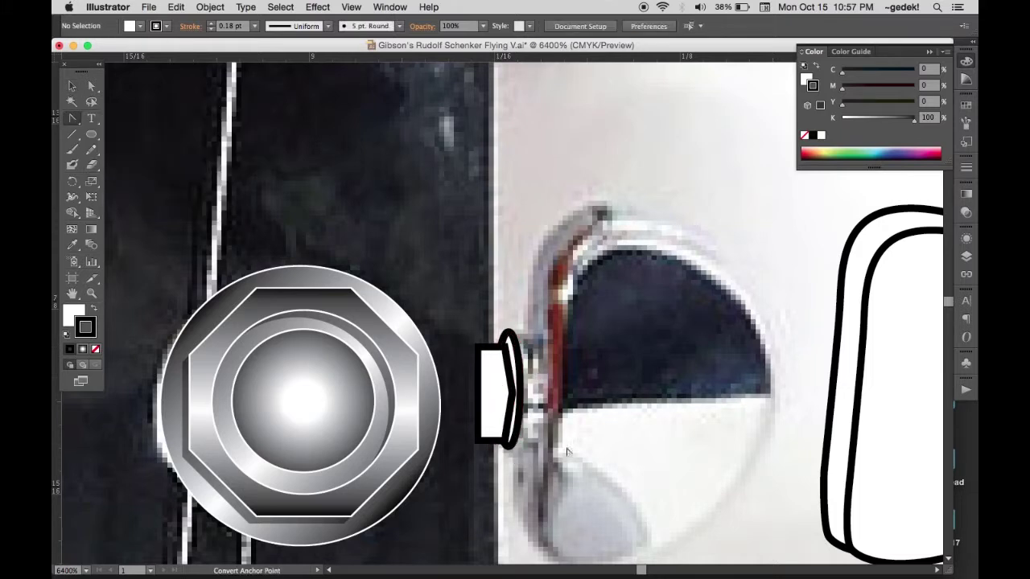
pyautogui.press('a')
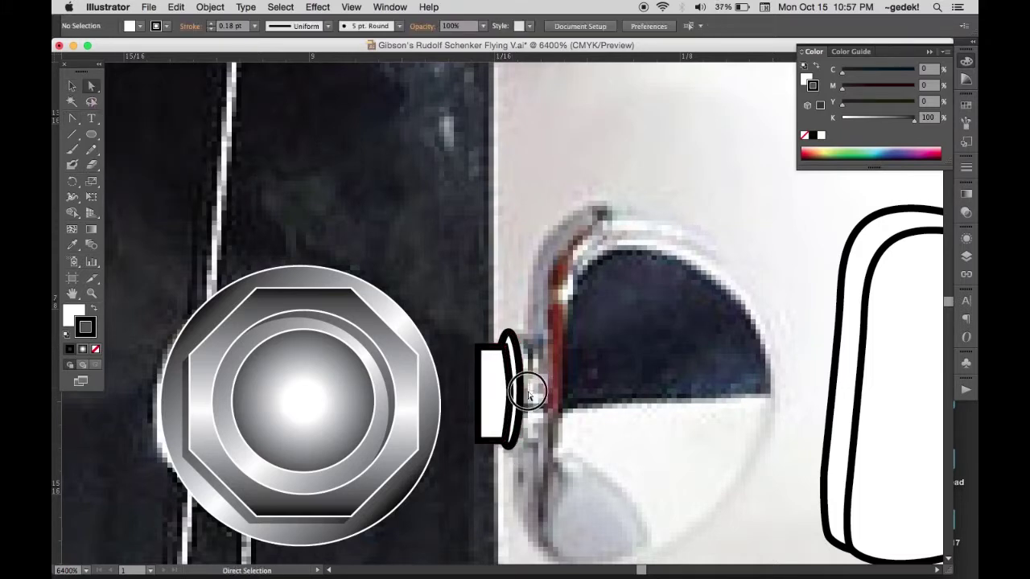
pyautogui.moveTo(73, 118); pyautogui.dragTo(129, 161)
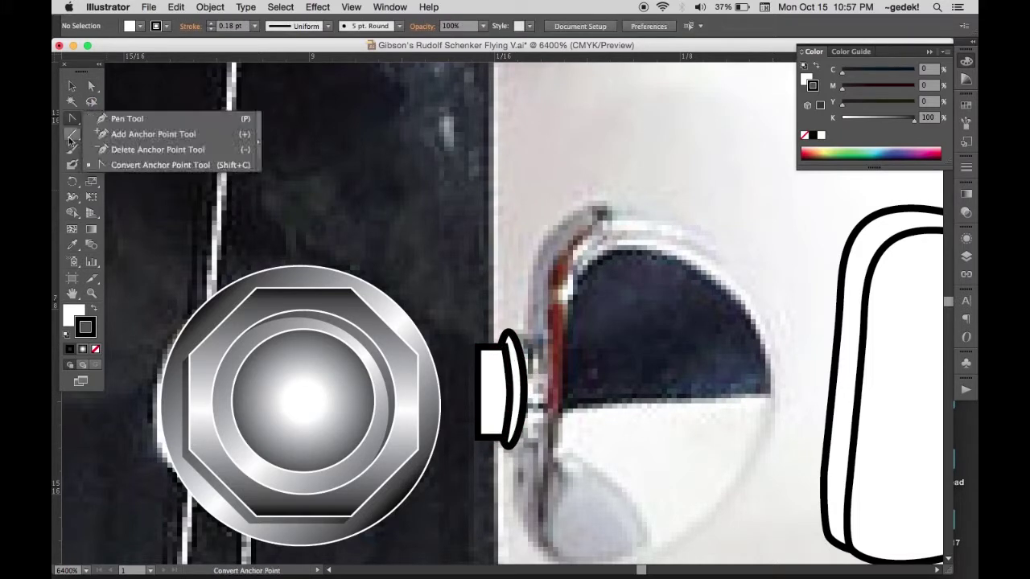
pyautogui.click(538, 449)
pyautogui.scroll(-3, 538, 448)
pyautogui.press('super+F10')
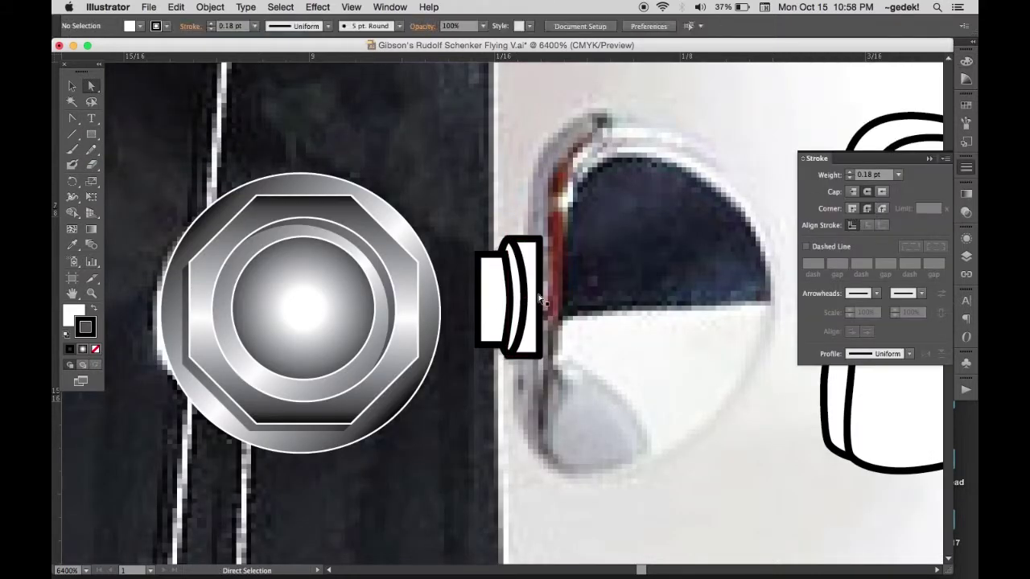
# Add an anchor and bulge the cap's right edge outward.
pyautogui.click(540, 306)
pyautogui.hotkey('shift', 'c')
pyautogui.moveTo(538, 299); pyautogui.dragTo(539, 330)
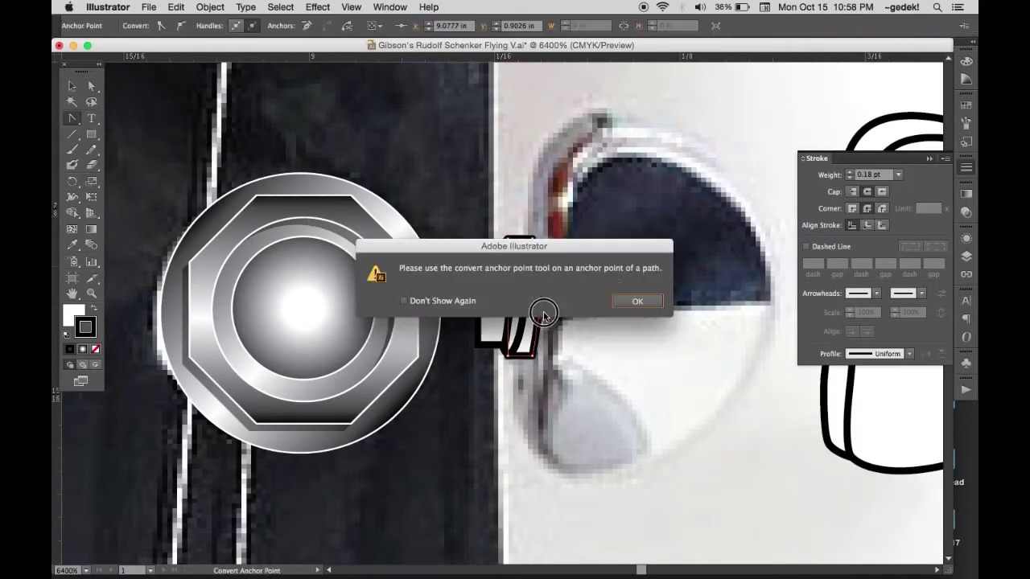
pyautogui.press('Return')
# Copy the grey gradient onto the left shaft rectangle with the Eyedropper.
pyautogui.click(491, 302)
pyautogui.press('i')
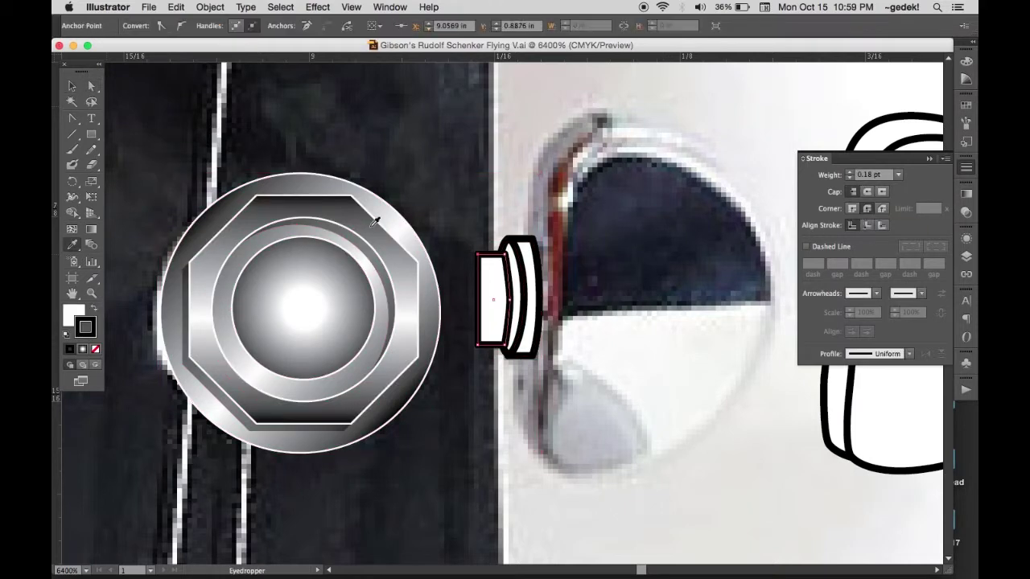
pyautogui.click(367, 219)
pyautogui.click(967, 194)
pyautogui.press('v')
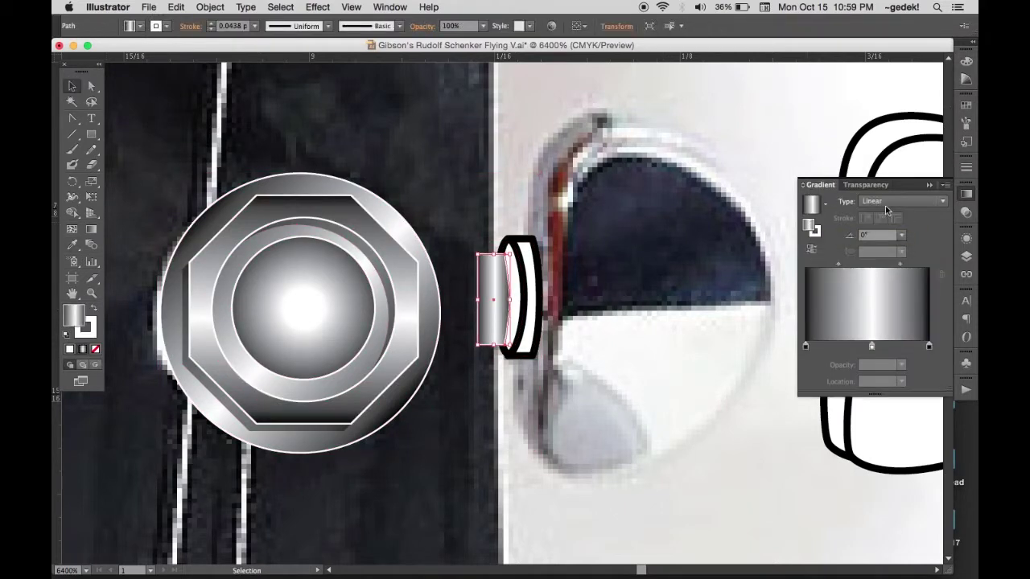
pyautogui.click(519, 260)
# Give the curved cap the grey gradient and change its gradient angle.
pyautogui.click(519, 261)
pyautogui.press('i')
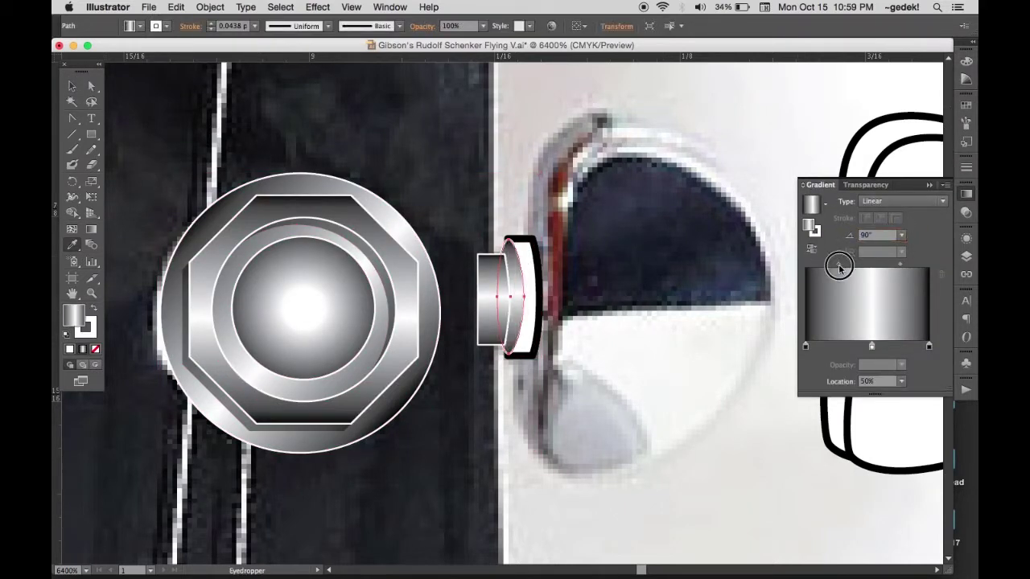
pyautogui.click(902, 235)
pyautogui.click(831, 373)
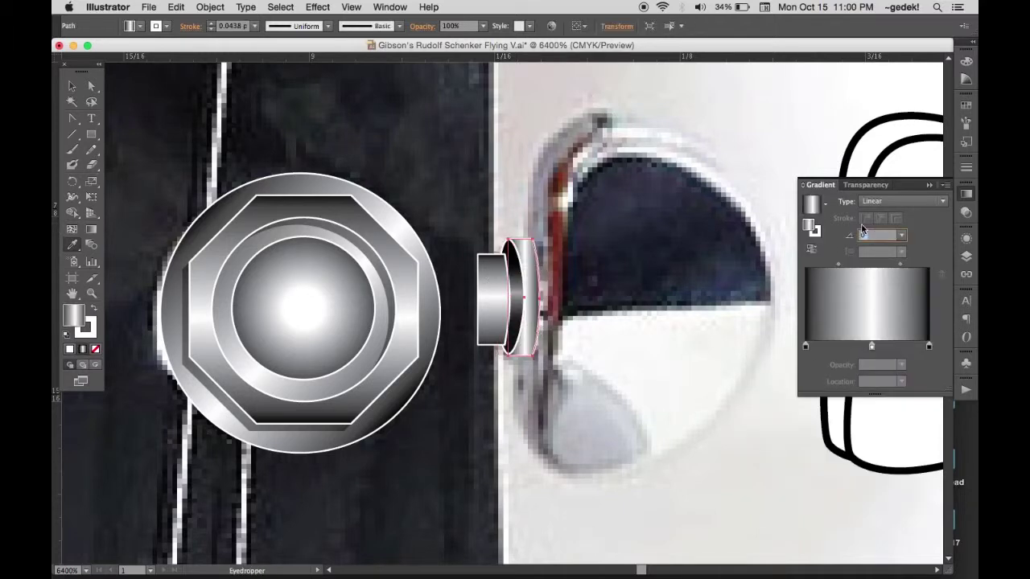
pyautogui.hscroll(5, 389, 182)
# Copy the gradient onto the D-shaped button outline and adjust a stop's grey level.
pyautogui.click(687, 379)
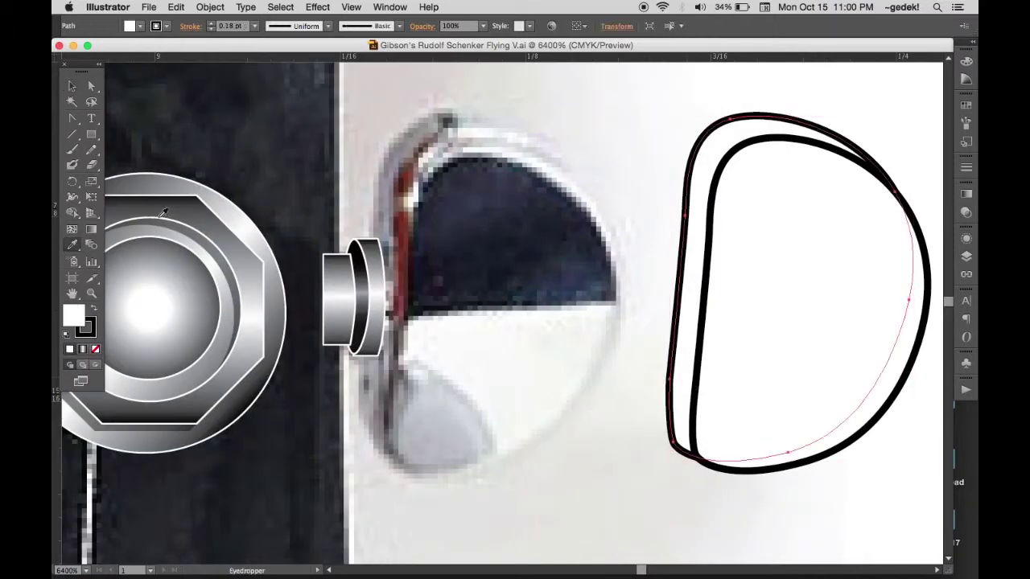
pyautogui.press('i')
pyautogui.click(764, 155)
pyautogui.click(966, 167)
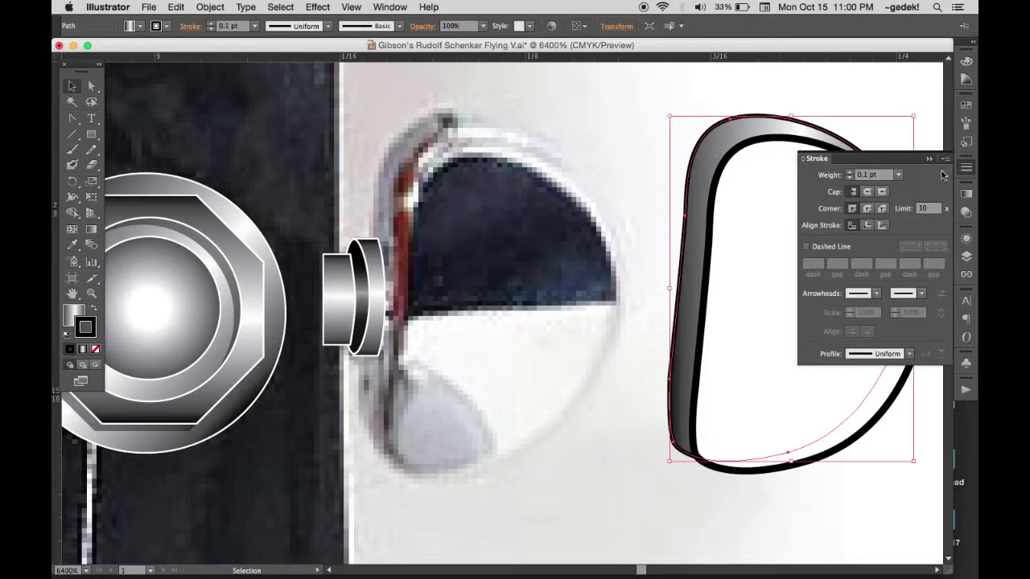
pyautogui.click(967, 194)
pyautogui.doubleClick(930, 347)
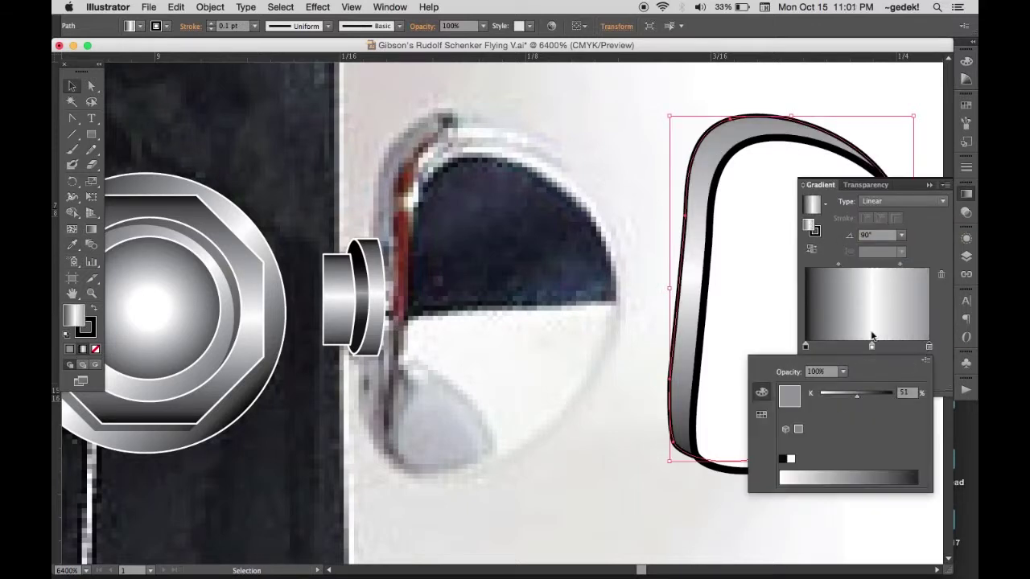
# Fill the inner button path with a radial gradient.
pyautogui.click(694, 322)
pyautogui.press('.')
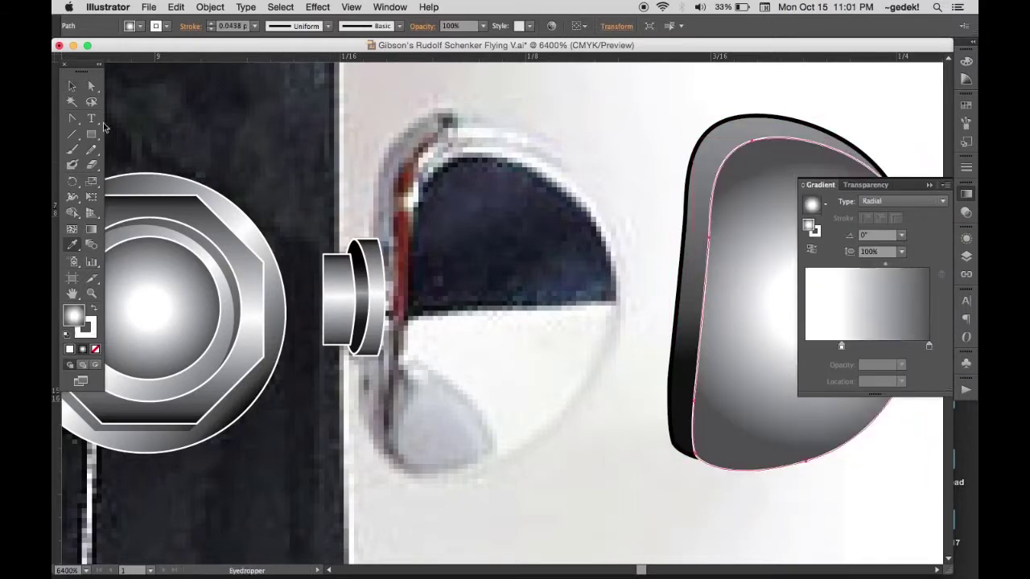
pyautogui.hotkey('ctrl', '-')
pyautogui.hotkey('ctrl', '-')
# Apply the linear gradient to the tuner button at a 45° angle.
pyautogui.press('i')
pyautogui.click(563, 370)
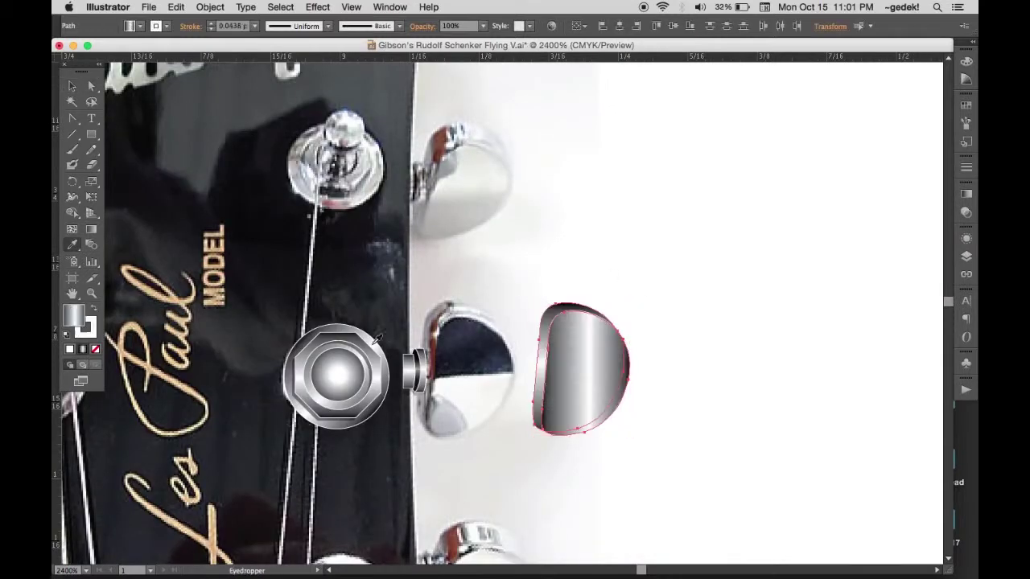
pyautogui.click(967, 194)
pyautogui.write('45')
pyautogui.press('Return')
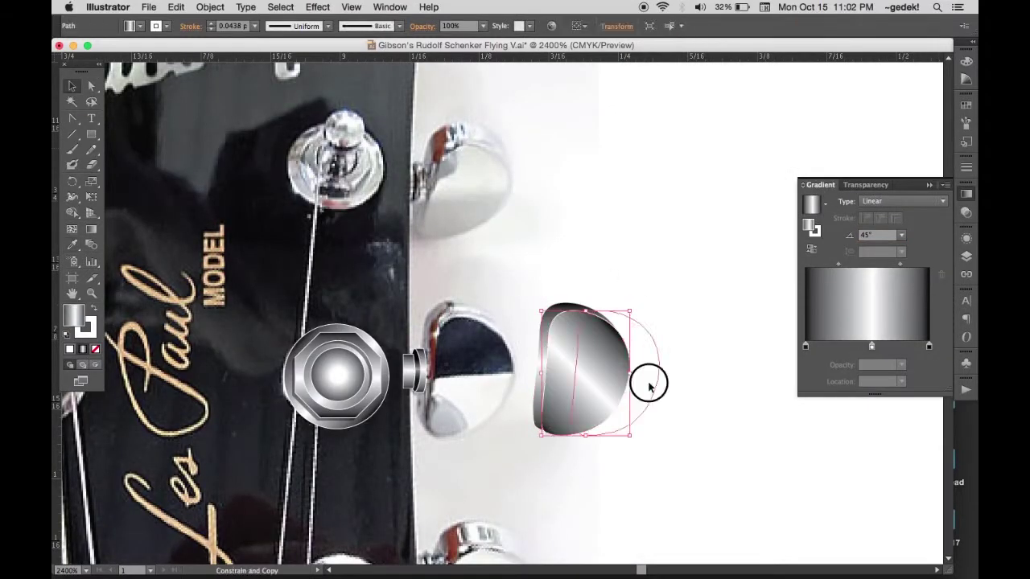
# Intersect a rectangle with a knob copy via Pathfinder and place the top half on the knob.
pyautogui.moveTo(579, 371); pyautogui.dragTo(712, 370)
pyautogui.moveTo(663, 300); pyautogui.dragTo(779, 367)
pyautogui.hotkey('shift', 'ctrl', 'F9')
pyautogui.click(259, 355)
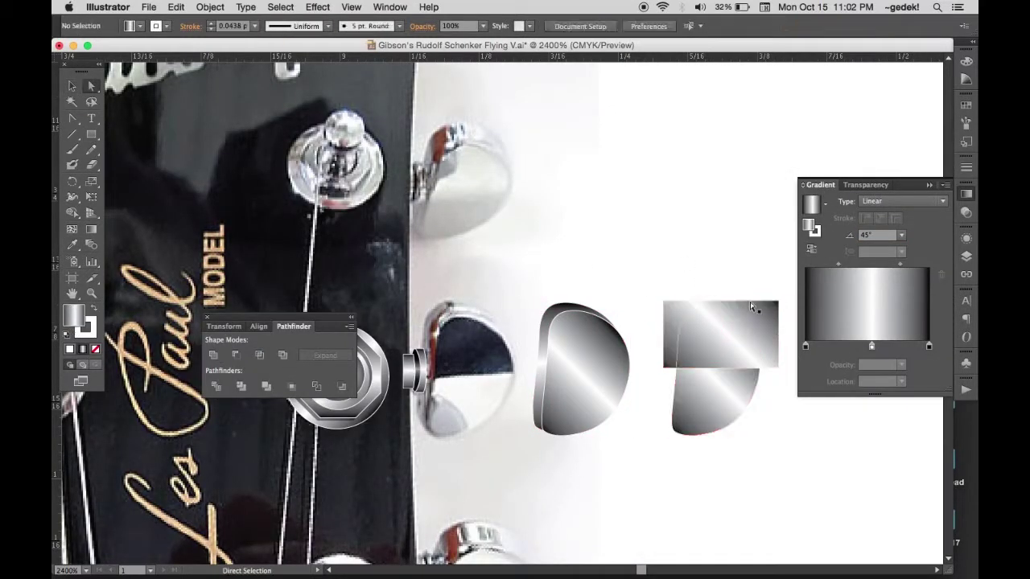
pyautogui.moveTo(703, 356); pyautogui.dragTo(572, 357)
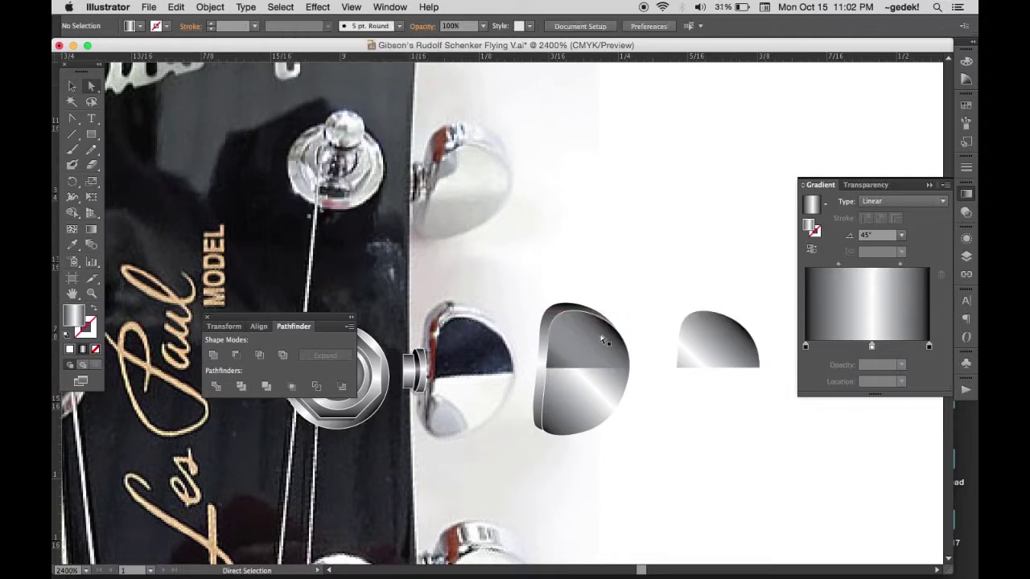
# Set the top-half piece's gradient to -90° with the Gradient tool.
pyautogui.hotkey('shift', 'ctrl', 'a')
pyautogui.click(590, 364)
pyautogui.press('g')
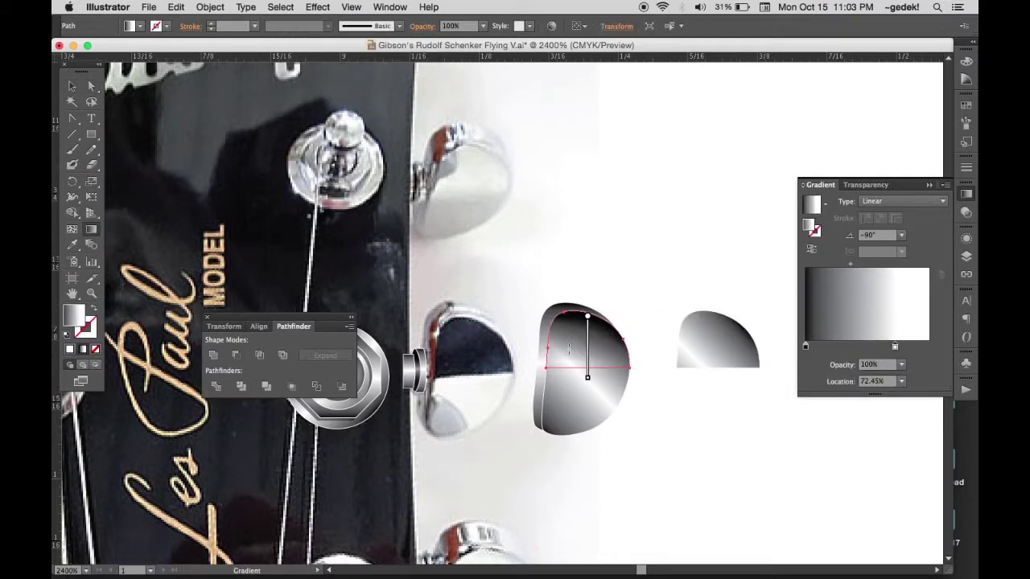
# Move the assembled knob onto the tuner peg and nudge it into place.
pyautogui.moveTo(597, 410); pyautogui.dragTo(478, 409)
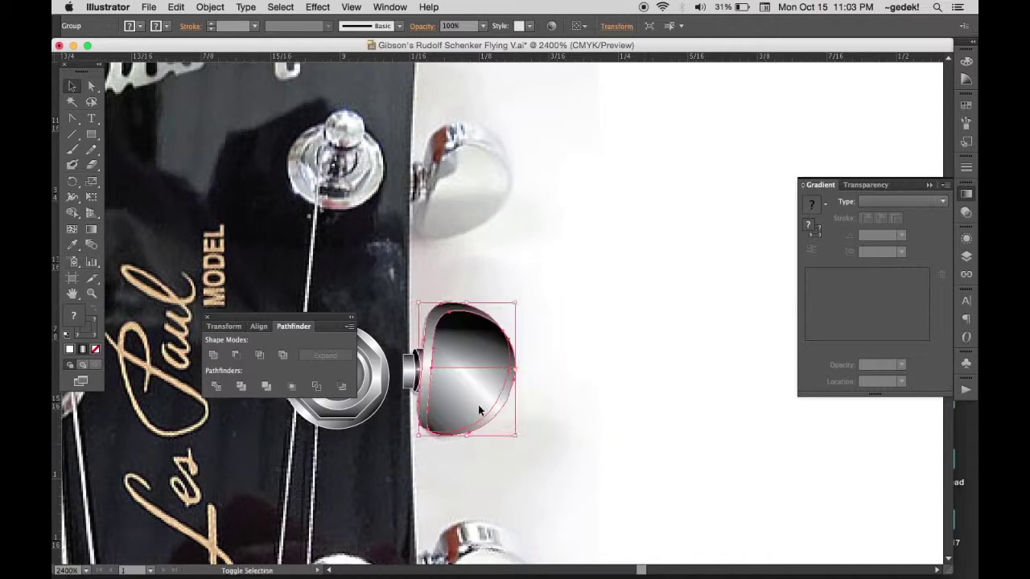
pyautogui.hotkey('ctrl', '=')
pyautogui.hotkey('shift', 'ctrl', 'a')
pyautogui.click(481, 328)
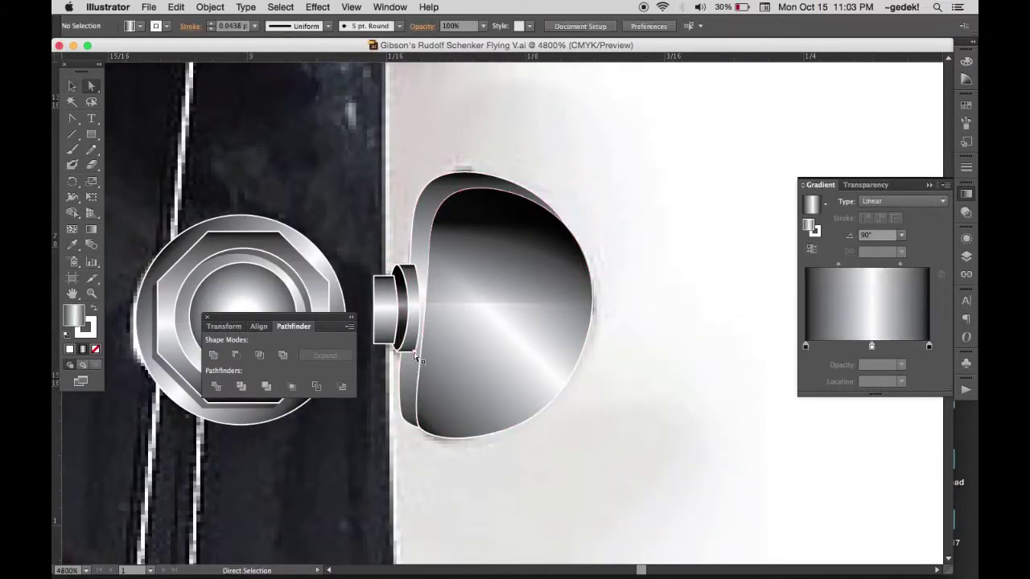
pyautogui.press('a')
pyautogui.click(402, 317)
# Zoom out to the whole headstock and bring up the Layers panel.
pyautogui.keyDown('alt'); pyautogui.click(401, 314); pyautogui.keyUp('alt')
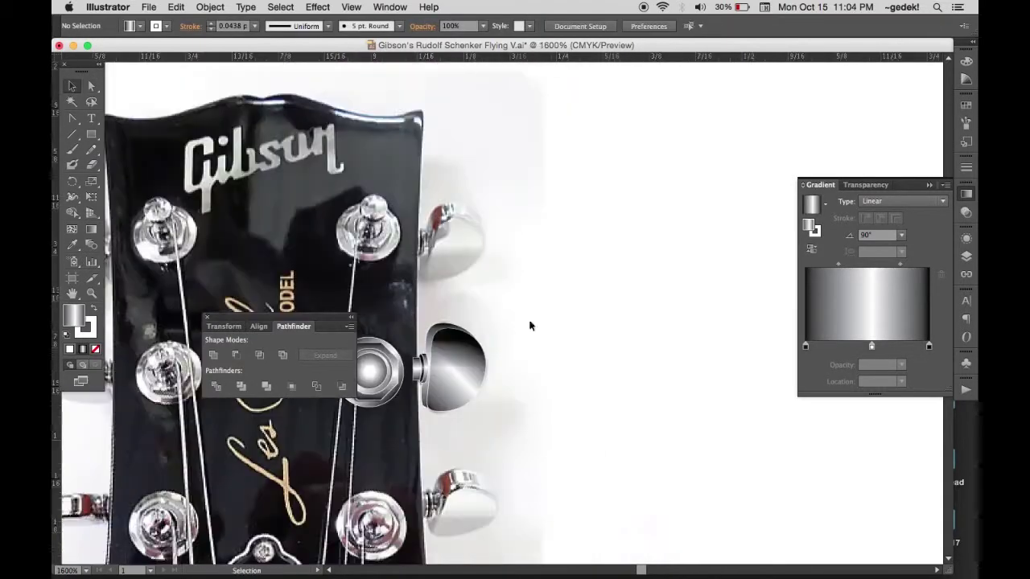
pyautogui.keyDown('alt'); pyautogui.click(529, 322); pyautogui.keyUp('alt')
pyautogui.press('F7')
pyautogui.keyDown('alt'); pyautogui.click(424, 192); pyautogui.keyUp('alt')
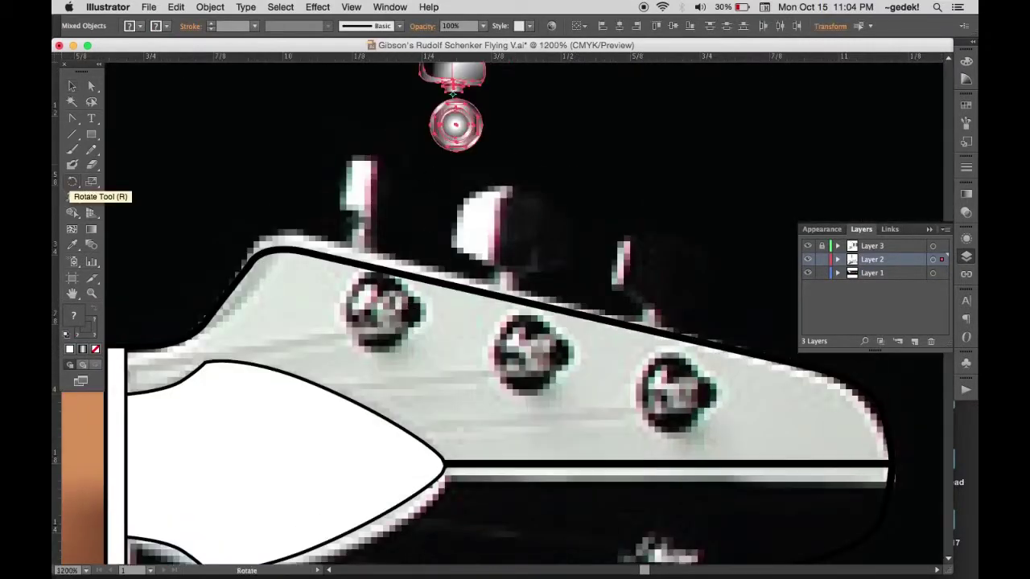
# Place the finished knob and its copies on the top tuning pegs.
pyautogui.click(72, 86)
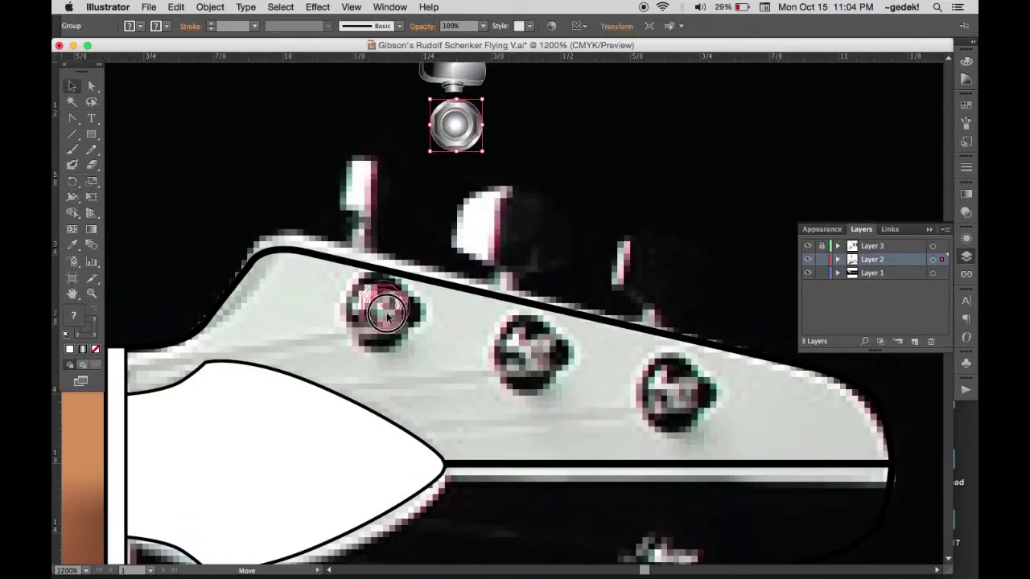
pyautogui.moveTo(467, 139); pyautogui.dragTo(394, 330)
pyautogui.moveTo(543, 364); pyautogui.dragTo(534, 355)
pyautogui.hotkey('ctrl', 'd')
pyautogui.hotkey('ctrl', '-')
pyautogui.hotkey('ctrl', '-')
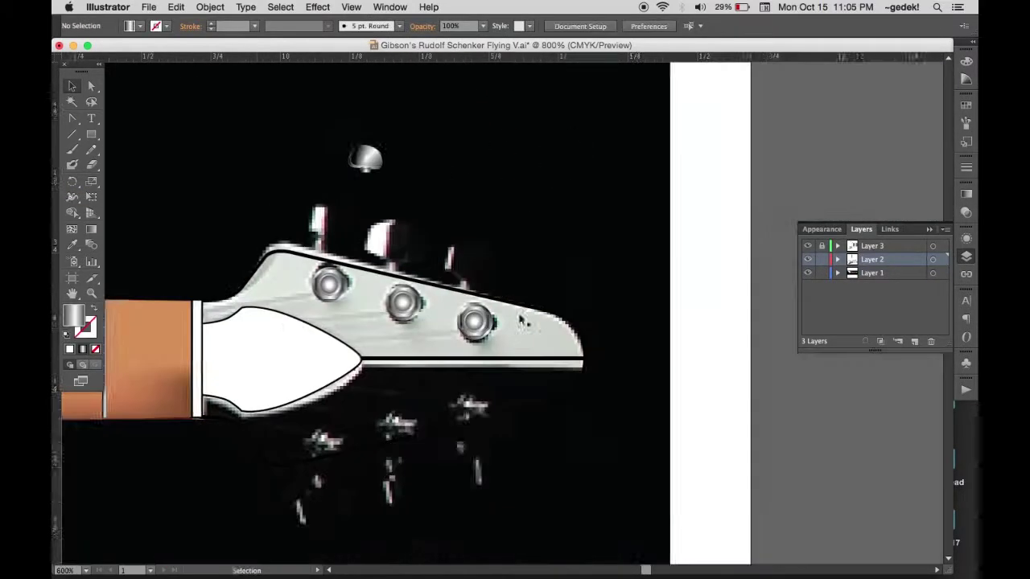
# Copy the three knobs down toward the lower pegs and align the top knob with the photo.
pyautogui.moveTo(487, 268); pyautogui.dragTo(487, 344)
pyautogui.moveTo(424, 316); pyautogui.dragTo(424, 346)
pyautogui.moveTo(350, 297); pyautogui.dragTo(350, 362)
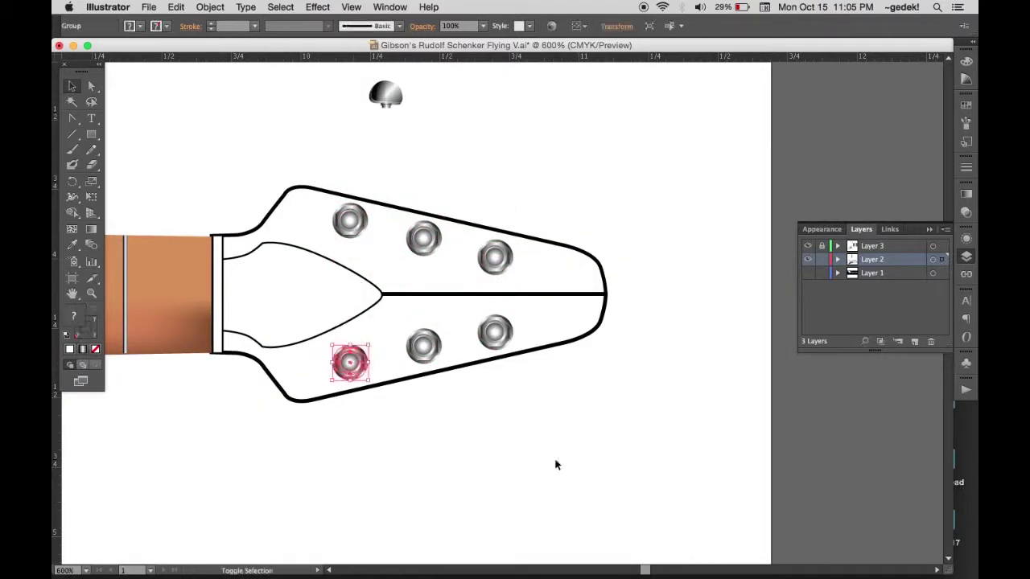
pyautogui.hotkey('ctrl', 'shift', 'w')
pyautogui.click(394, 101)
pyautogui.moveTo(394, 104); pyautogui.dragTo(362, 161)
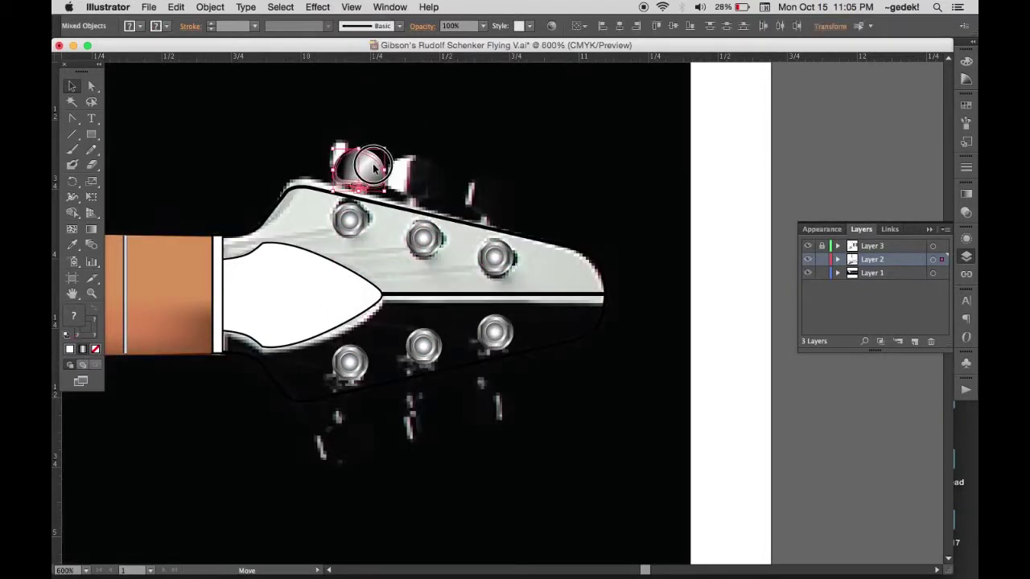
pyautogui.hotkey('ctrl', 'shift', 'w')
pyautogui.hotkey('ctrl', '+')
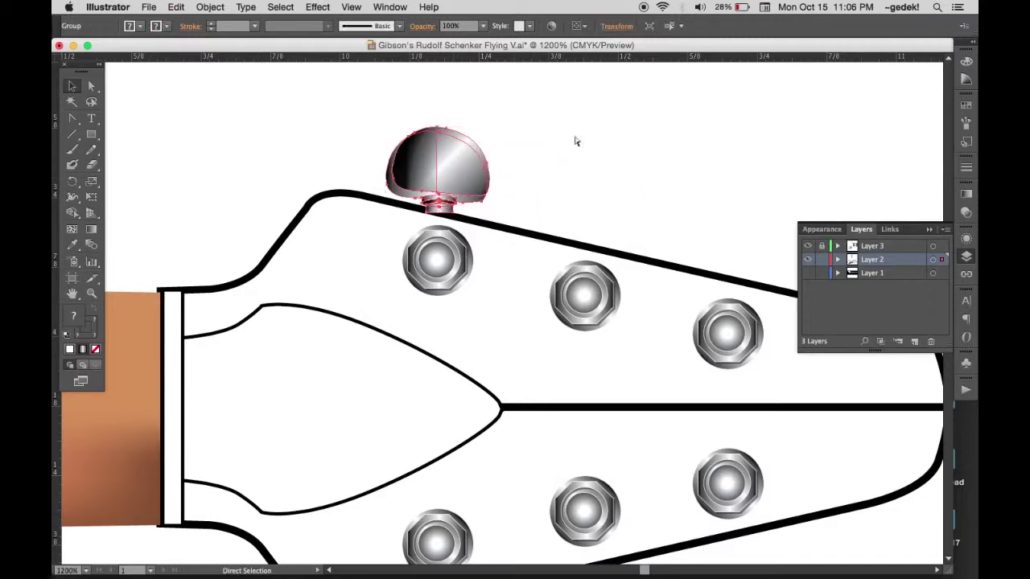
# Rotate the top knob to follow the headstock edge and copy it onto the next two pegs.
pyautogui.click(71, 181)
pyautogui.moveTo(485, 202); pyautogui.dragTo(486, 193)
pyautogui.press('v')
pyautogui.hotkey('ctrl', 'shift', 'a')
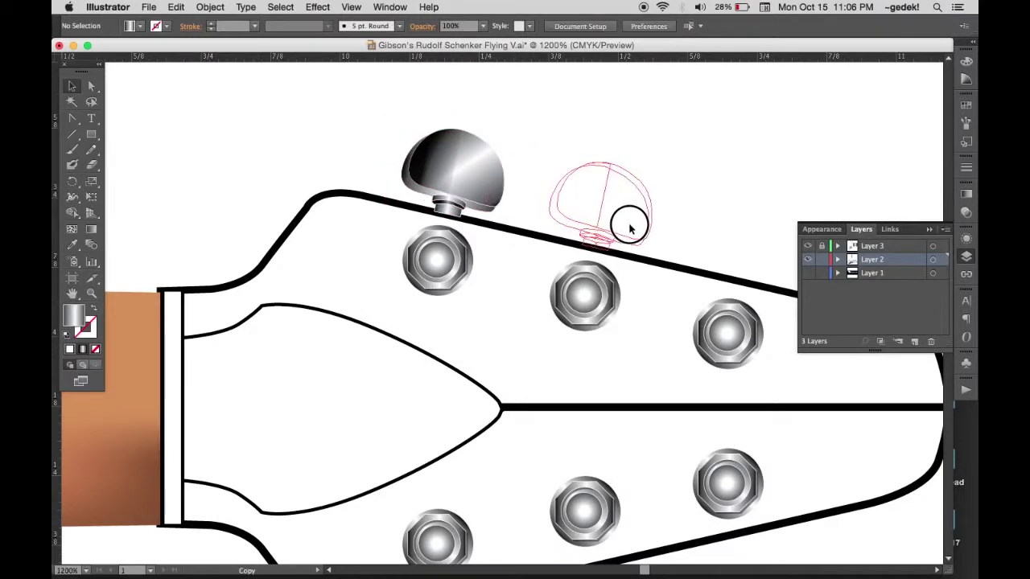
pyautogui.moveTo(630, 228); pyautogui.dragTo(629, 229)
pyautogui.hotkey('ctrl', 'd')
pyautogui.hotkey('ctrl', '-')
pyautogui.hotkey('ctrl', '-')
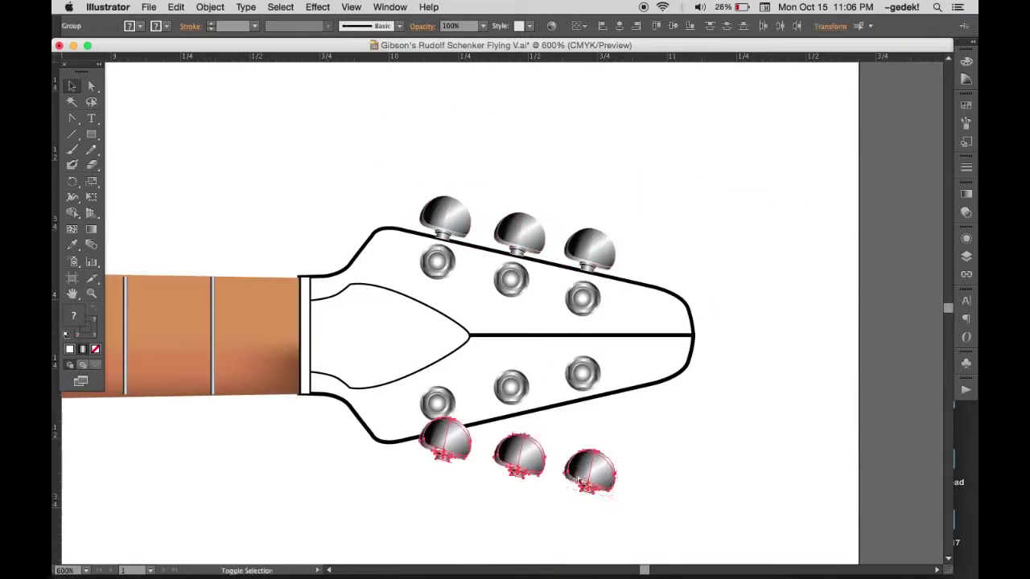
# Reflect the three lower knobs vertically.
pyautogui.press('o')
pyautogui.press('Return')
pyautogui.press('Return')
pyautogui.hotkey('ctrl', '+')
pyautogui.click(474, 96)
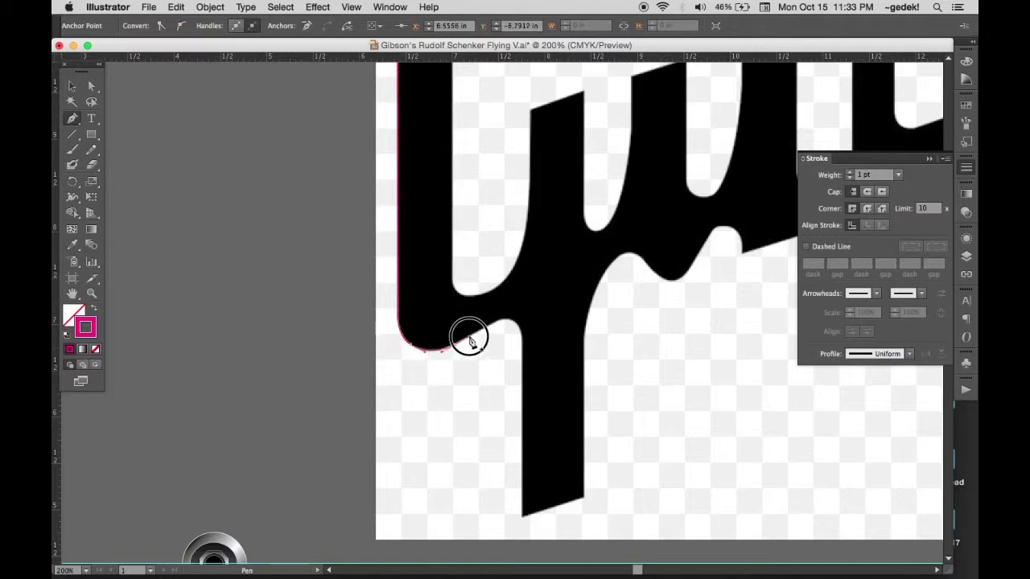
# Continue the Gibson logo trace with an anchor along the stem's right edge.
pyautogui.click(585, 336)
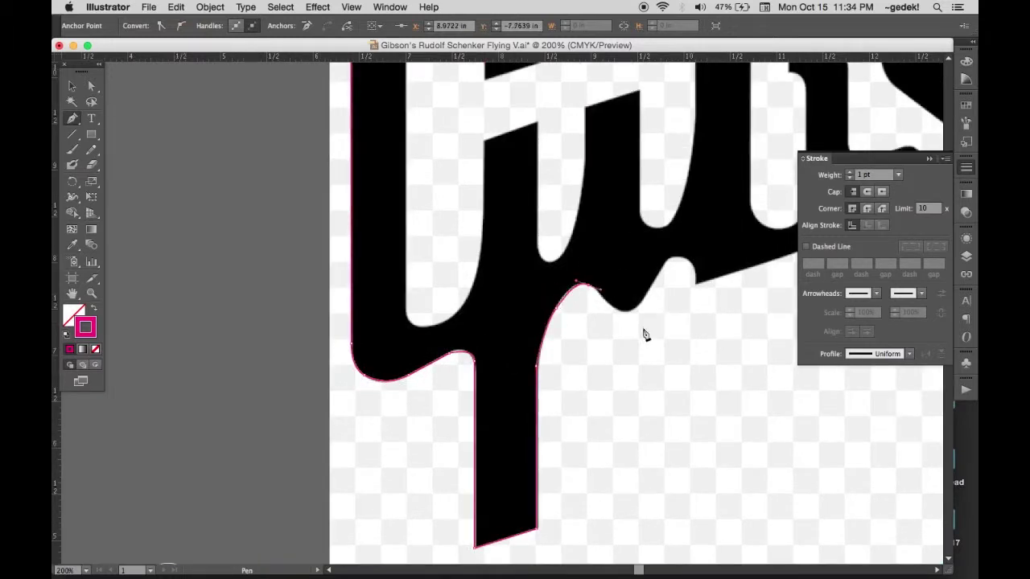
pyautogui.hscroll(5, 696, 274)
pyautogui.scroll(2, 676, 289)
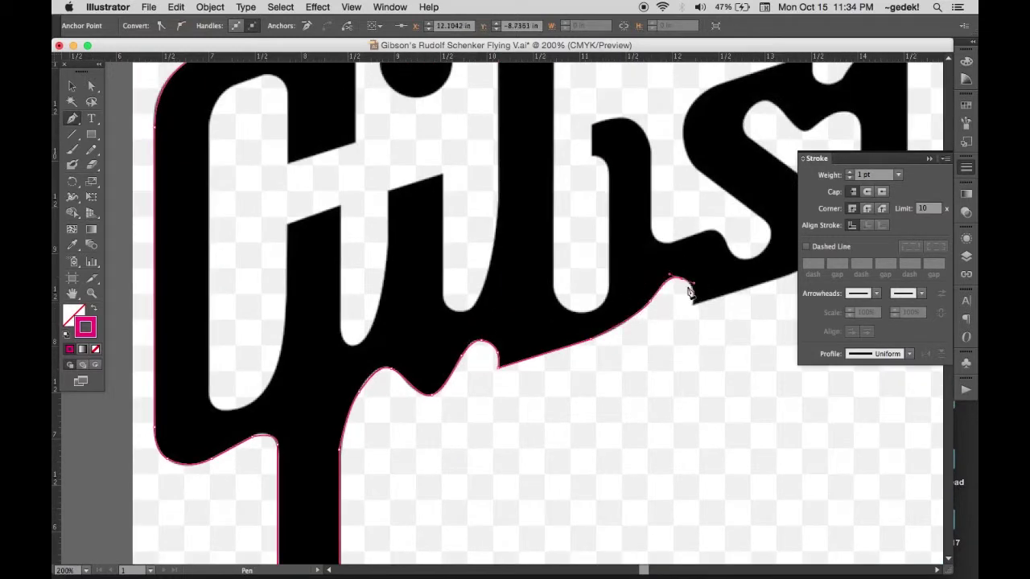
pyautogui.hscroll(5, 690, 292)
pyautogui.scroll(1, 644, 313)
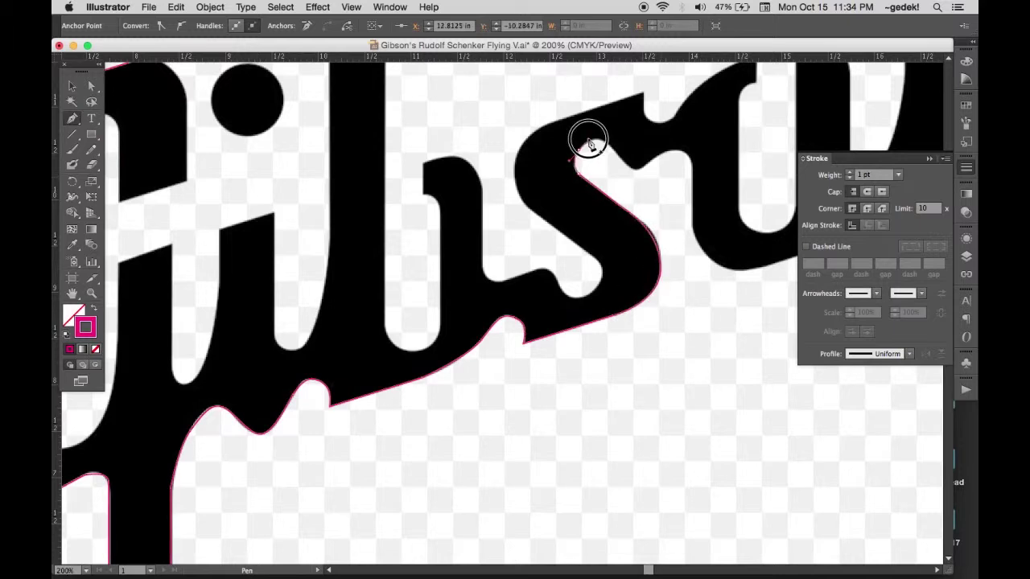
pyautogui.moveTo(686, 216); pyautogui.dragTo(551, 290)
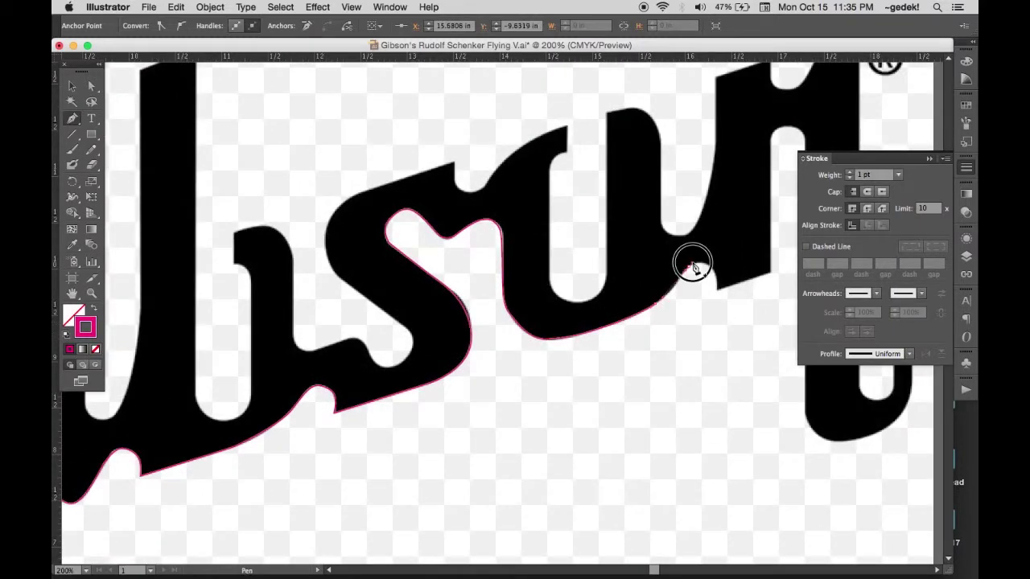
pyautogui.hscroll(4, 717, 282)
pyautogui.scroll(2, 684, 249)
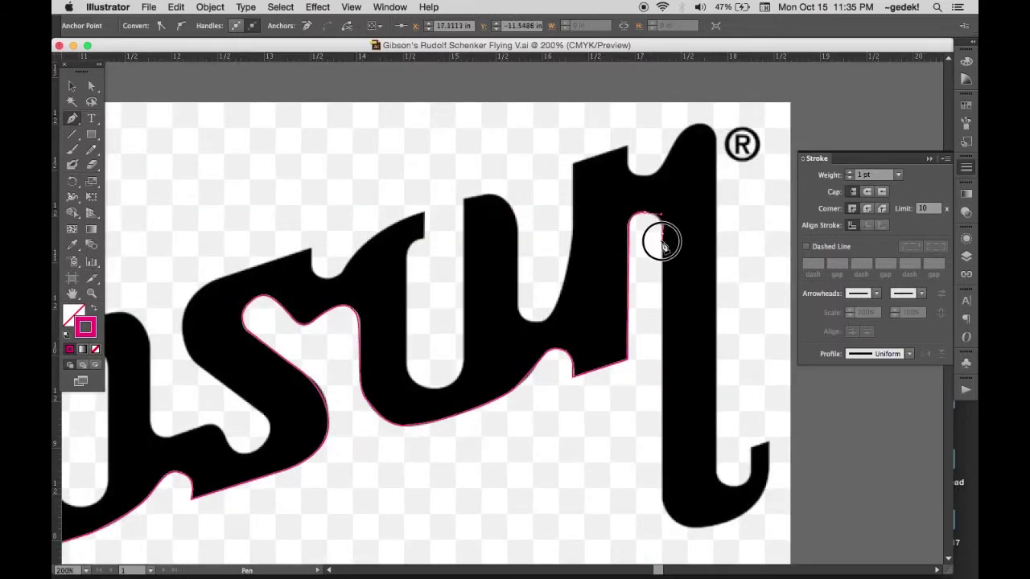
# Trace the n's arch, tall stroke, left edge and notch down to the u's bottom.
pyautogui.click(661, 242)
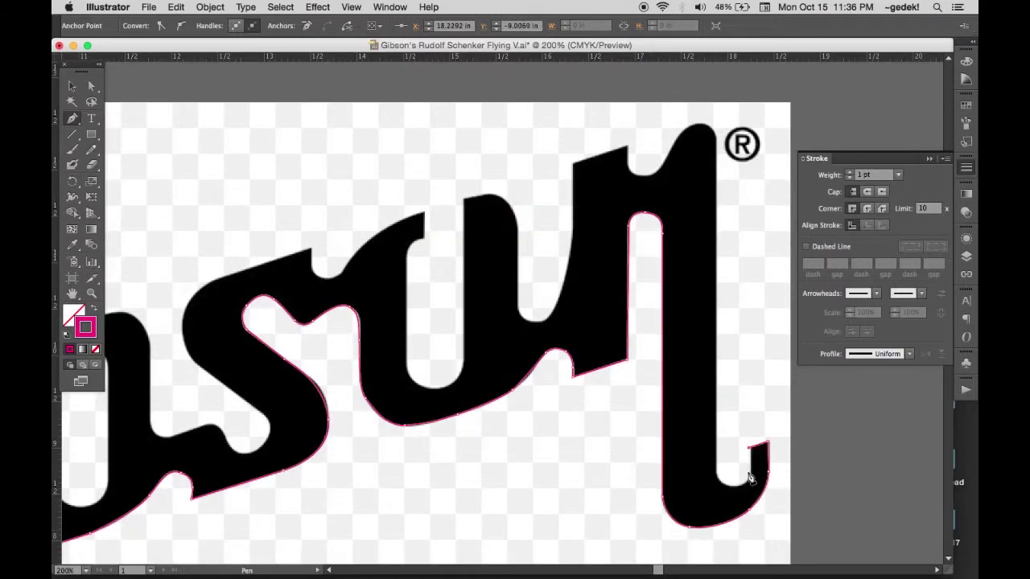
pyautogui.moveTo(735, 234); pyautogui.dragTo(726, 273)
pyautogui.click(689, 165)
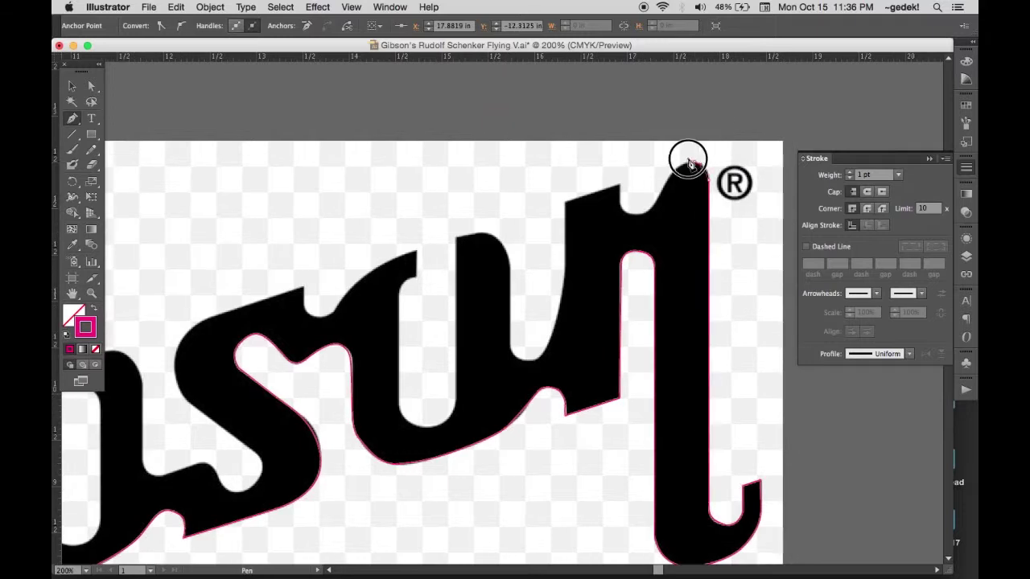
pyautogui.click(564, 300)
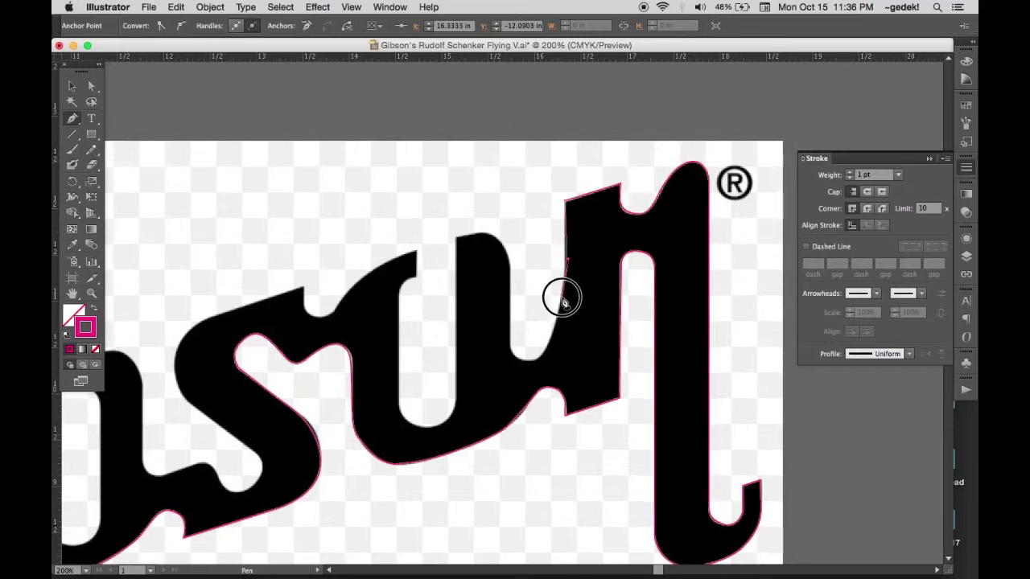
pyautogui.click(516, 357)
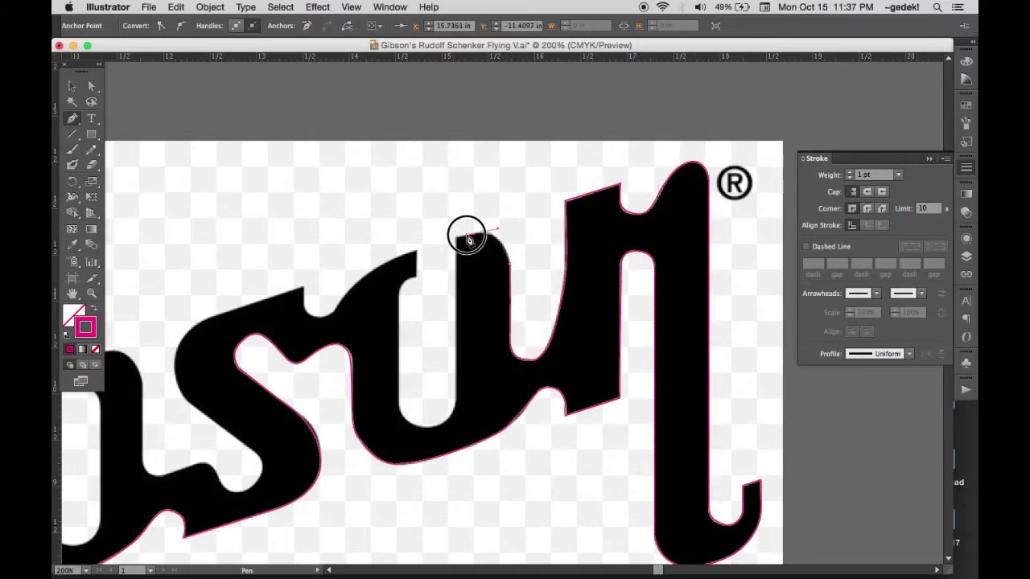
pyautogui.scroll(-3, 469, 240)
pyautogui.click(436, 380)
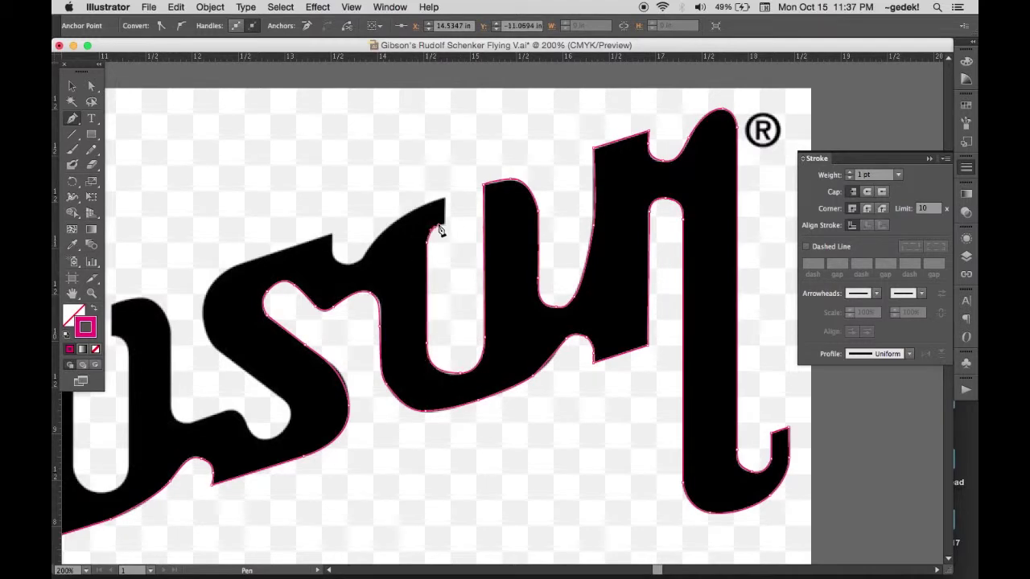
pyautogui.moveTo(299, 266); pyautogui.dragTo(325, 246)
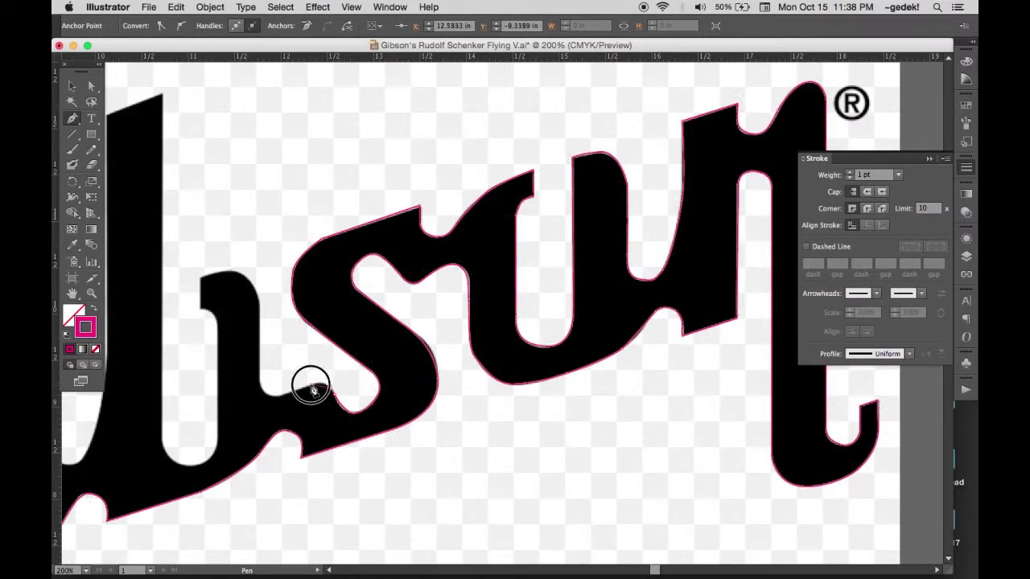
# Group the small ® mark and scale it up over the logo's large ®.
pyautogui.hscroll(-3, 312, 390)
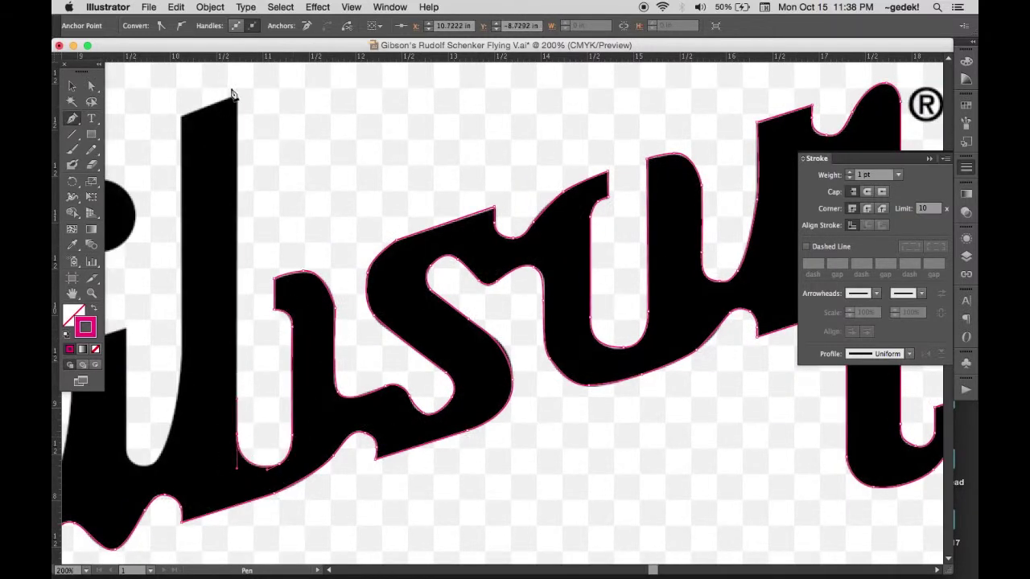
pyautogui.hscroll(-5, 232, 94)
pyautogui.scroll(-2, 348, 140)
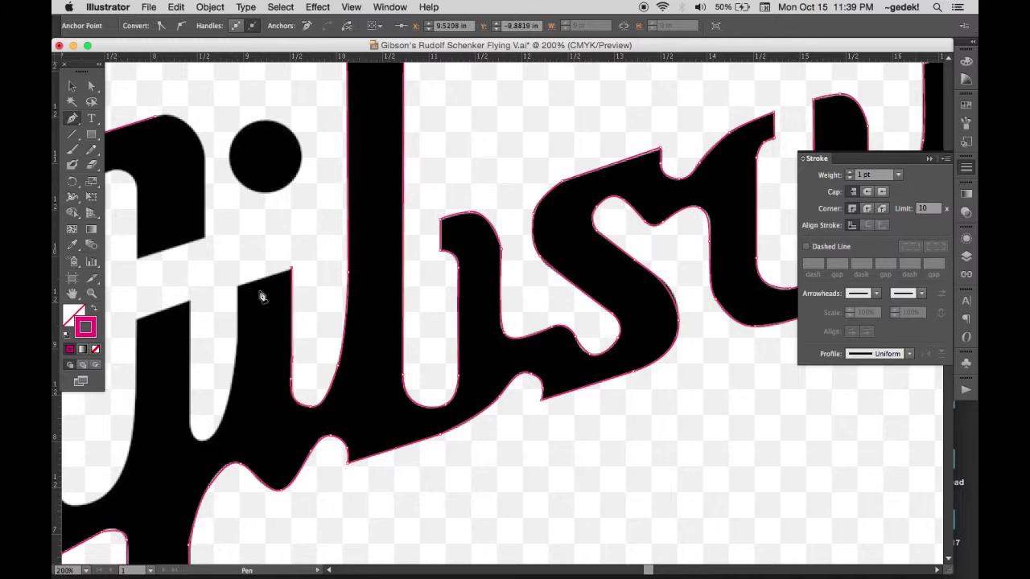
pyautogui.hscroll(-4, 189, 301)
pyautogui.scroll(-2, 271, 305)
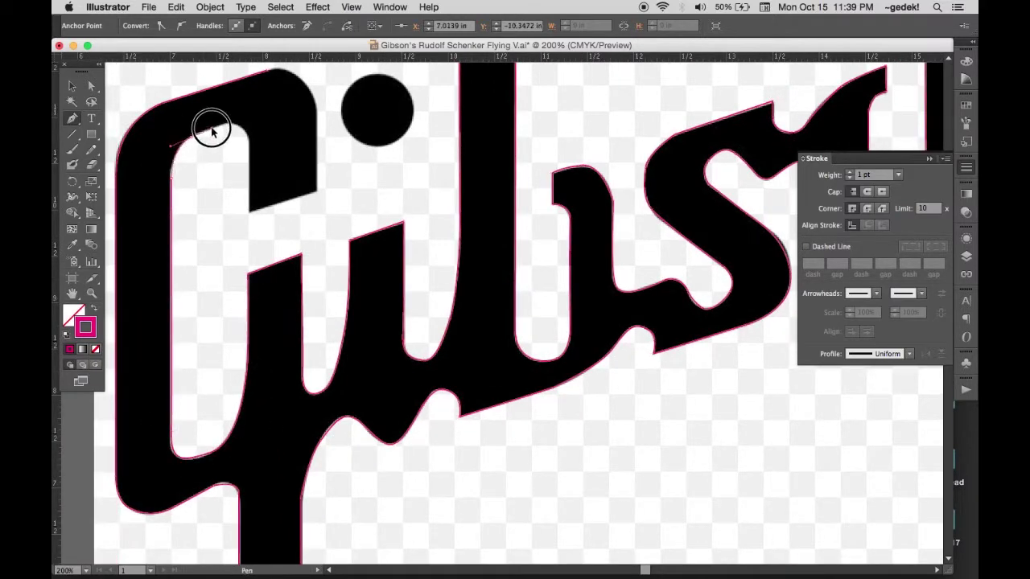
pyautogui.scroll(10, 318, 117)
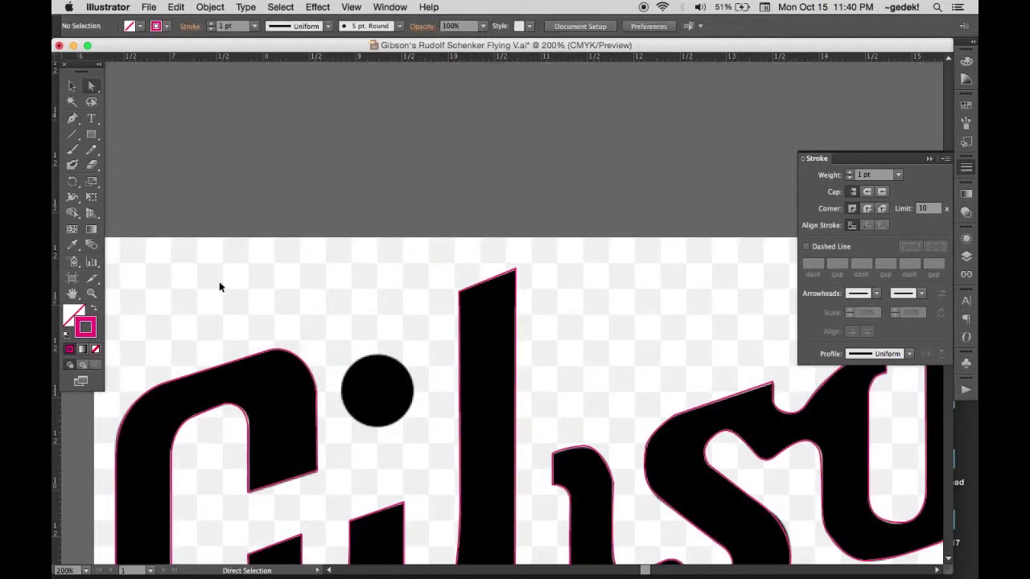
pyautogui.click(384, 387)
pyautogui.press('t')
pyautogui.hscroll(10, 655, 255)
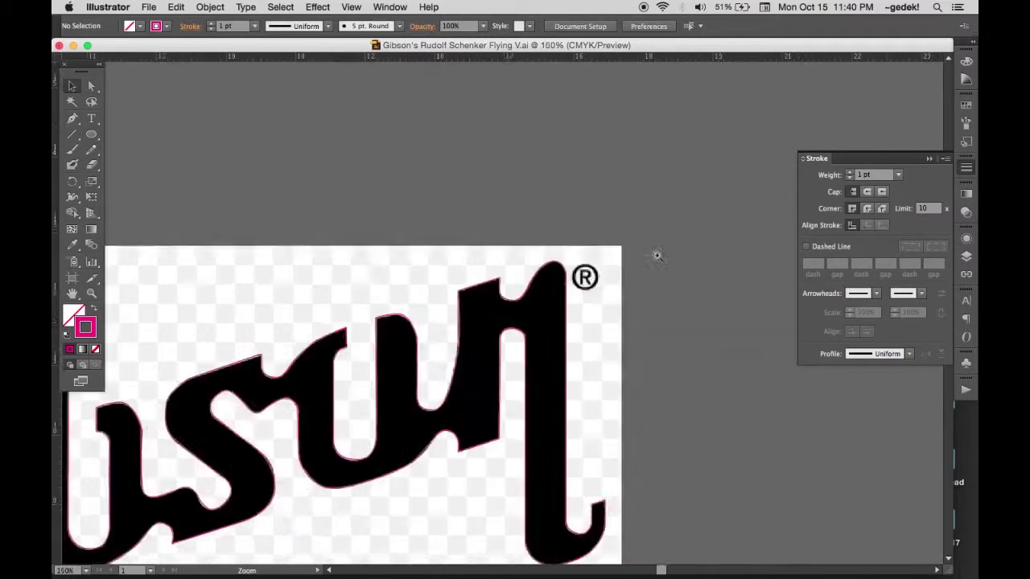
pyautogui.hotkey('ctrl', '+')
pyautogui.click(379, 375)
pyautogui.hotkey('ctrl', 'shift', 'o')
pyautogui.moveTo(391, 377); pyautogui.dragTo(408, 338)
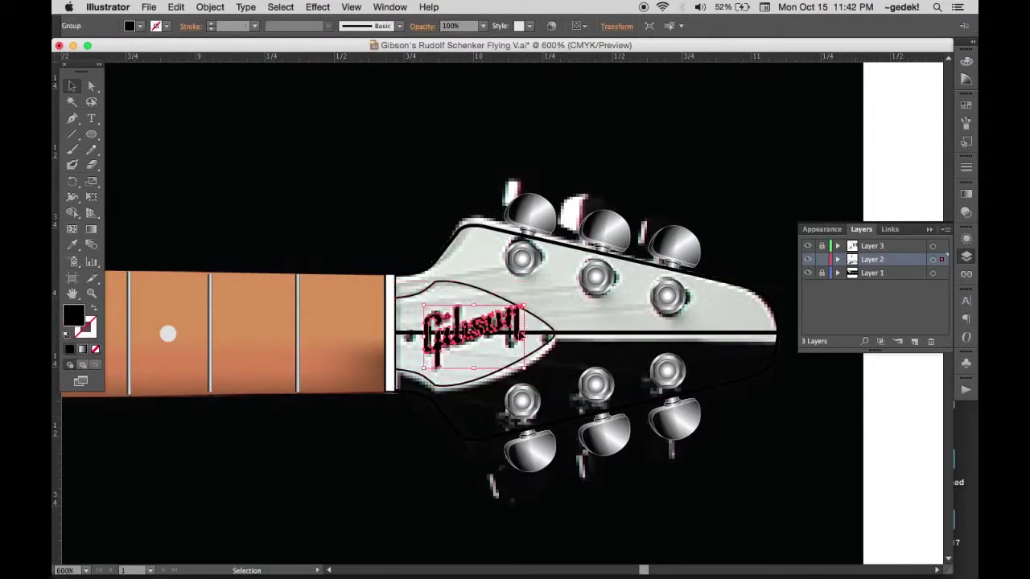
# Hide Layer 1 to check the logo, lock Layer 2, and zoom onto the headstock.
pyautogui.click(808, 273)
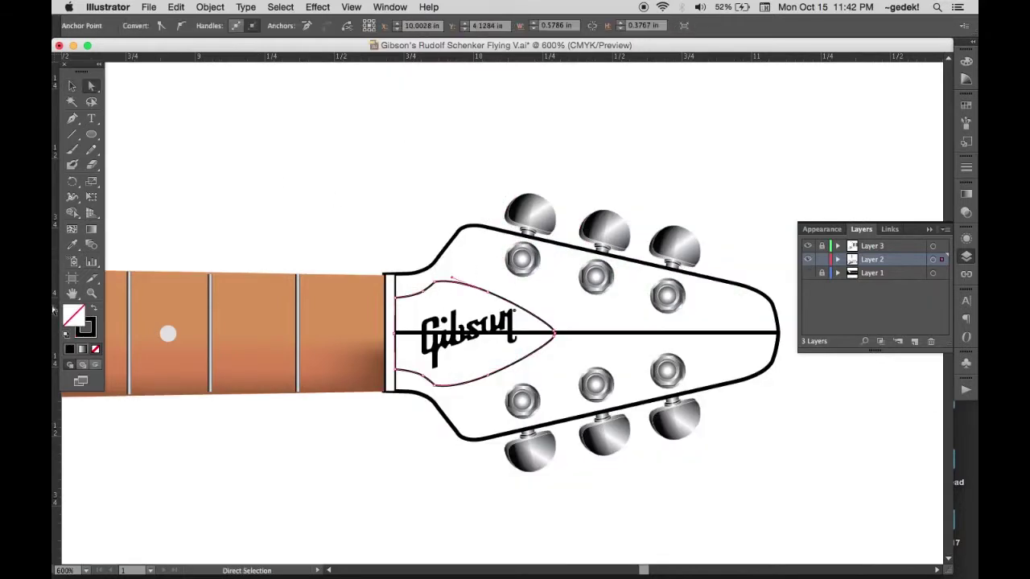
pyautogui.press('F7')
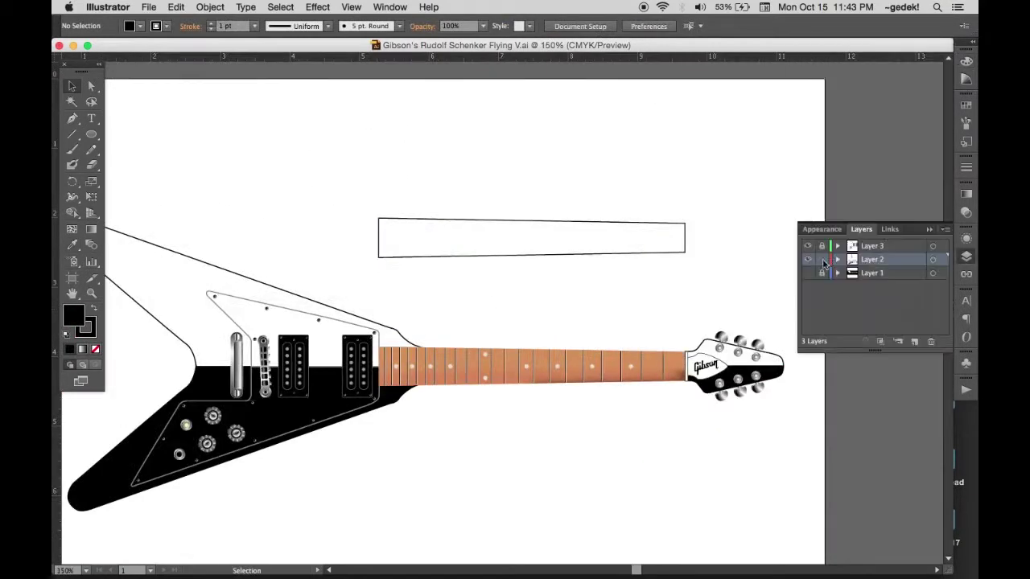
pyautogui.click(932, 245)
pyautogui.hotkey('ctrl', '=')
pyautogui.hotkey('ctrl', '=')
pyautogui.hotkey('ctrl', '=')
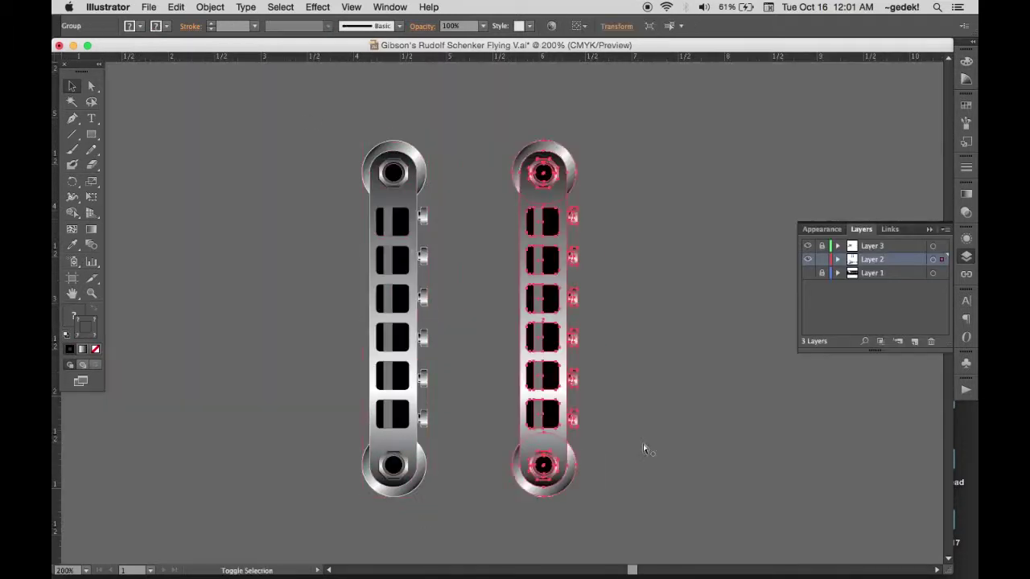
# Select the bridge's window-and-screw group, dismissing an accidental Save a Copy dialog.
pyautogui.click(561, 509)
pyautogui.click(569, 314)
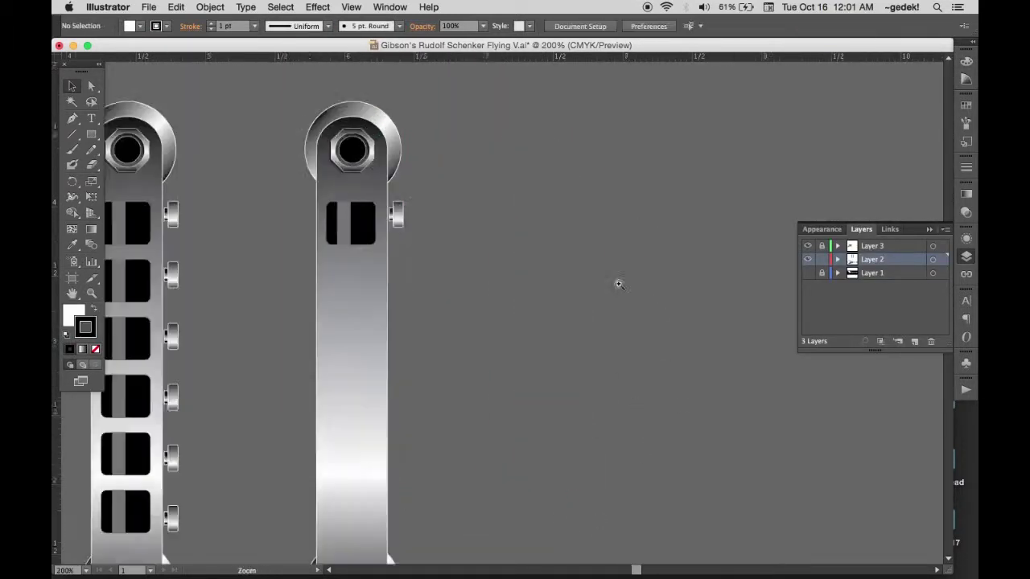
pyautogui.click(501, 326)
pyautogui.hotkey('ctrl', 'alt', 's')
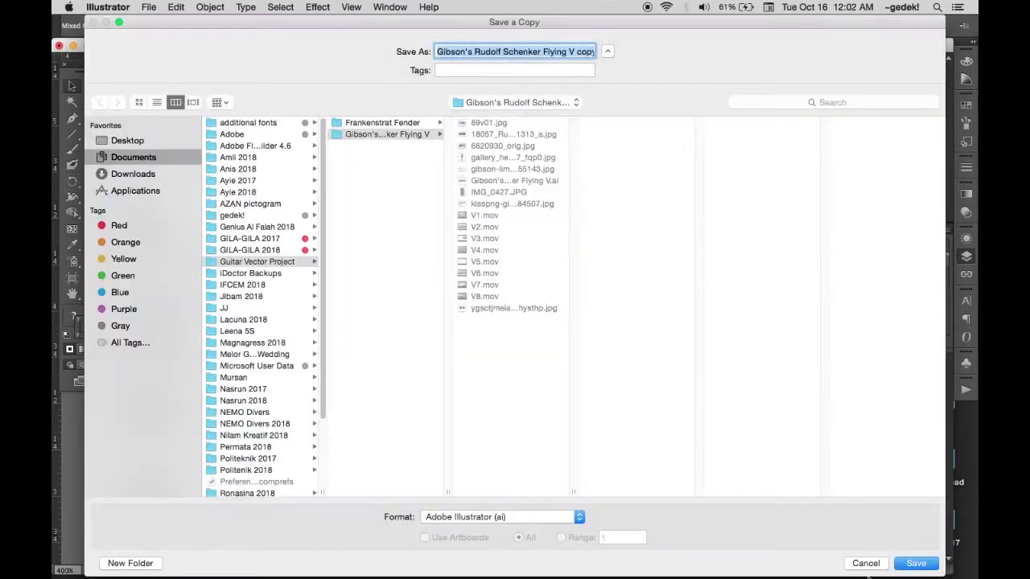
pyautogui.click(866, 561)
pyautogui.keyDown('shift'); pyautogui.click(503, 326); pyautogui.keyUp('shift')
pyautogui.hotkey('ctrl', '-')
# Repeat the window copies down the bridge with Cmd+D and move it onto the body.
pyautogui.click(476, 286)
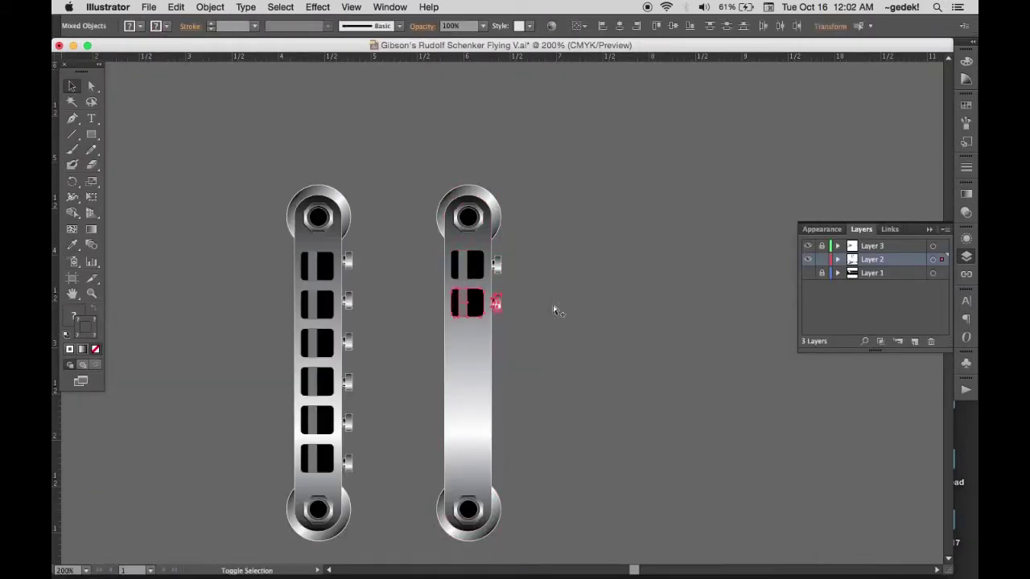
pyautogui.hotkey('ctrl', 'd')
pyautogui.hotkey('ctrl', 'd')
pyautogui.hotkey('ctrl', 'd')
pyautogui.click(426, 268)
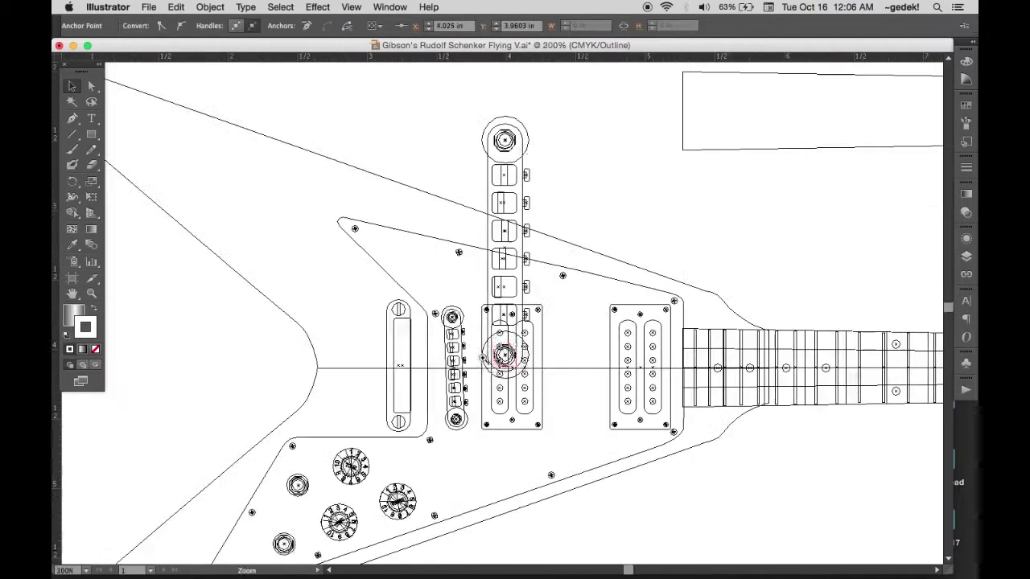
pyautogui.moveTo(540, 341)
pyautogui.mouseDown()
pyautogui.moveTo(451, 483)
pyautogui.moveTo(426, 294)
pyautogui.mouseUp()
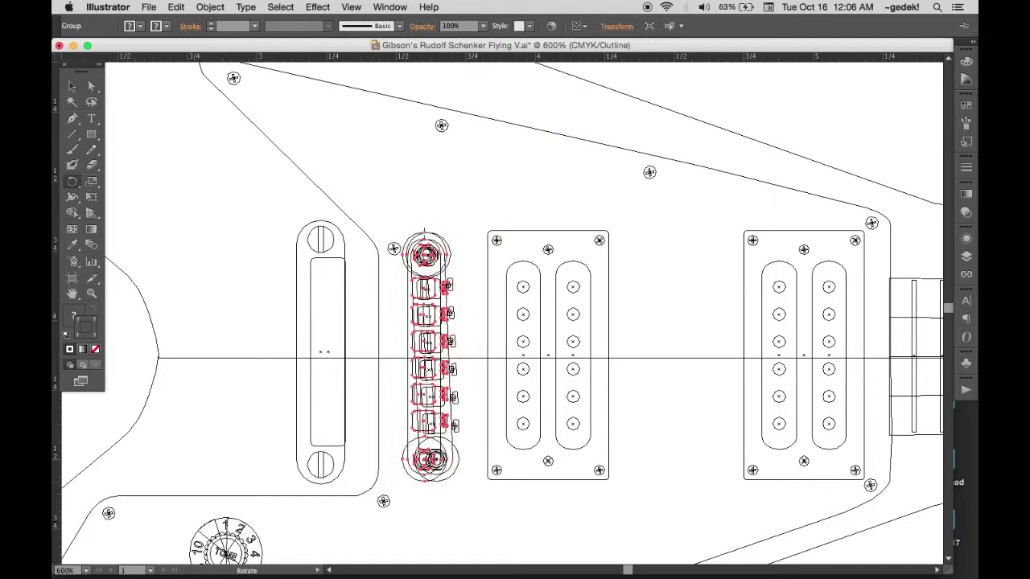
pyautogui.hotkey('ctrl', 'y')
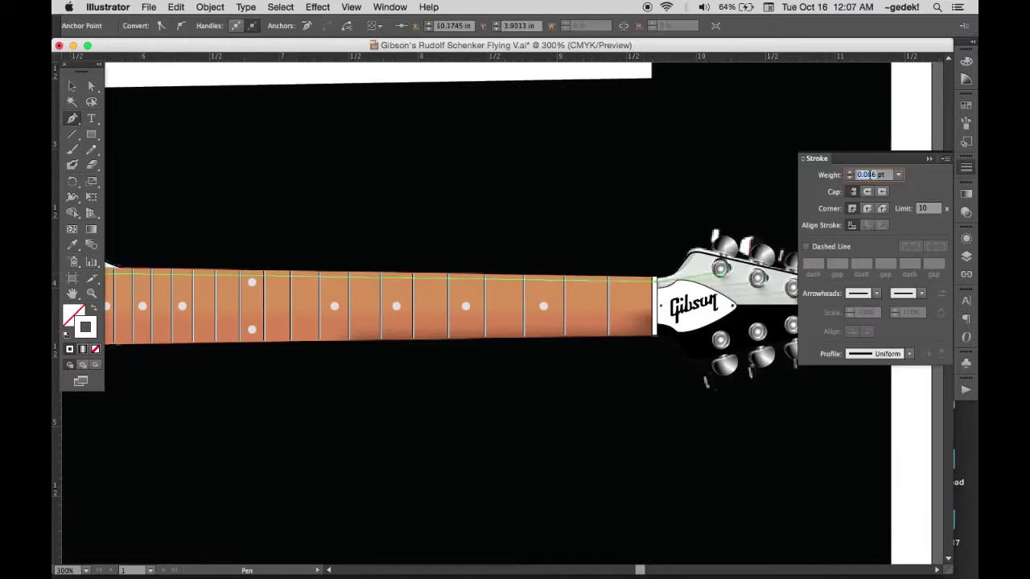
# Draw thin 0.7 pt strings from the bridge up along the neck.
pyautogui.moveTo(304, 312); pyautogui.dragTo(413, 142)
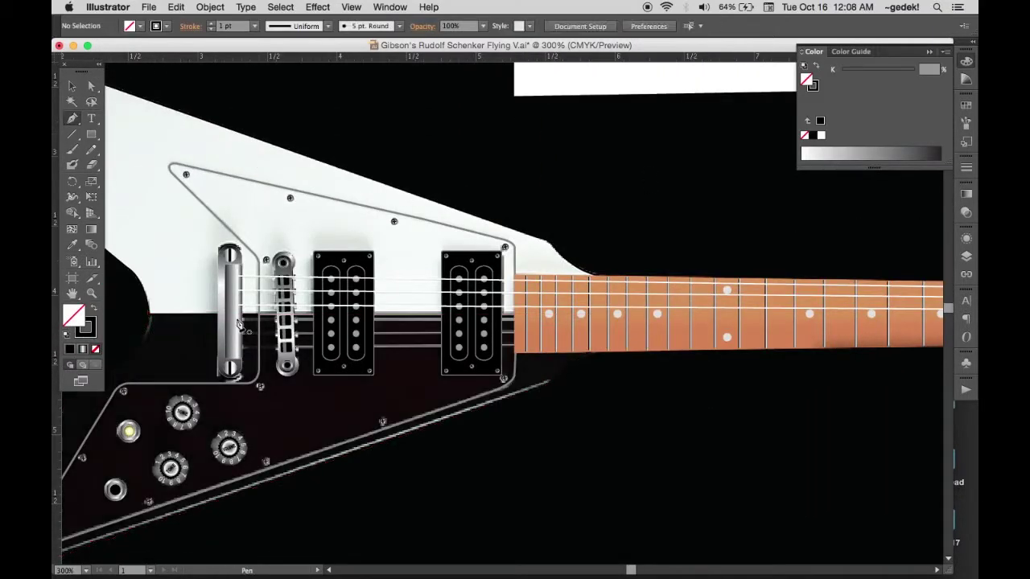
pyautogui.moveTo(412, 142); pyautogui.dragTo(341, 272)
pyautogui.hscroll(5, 637, 338)
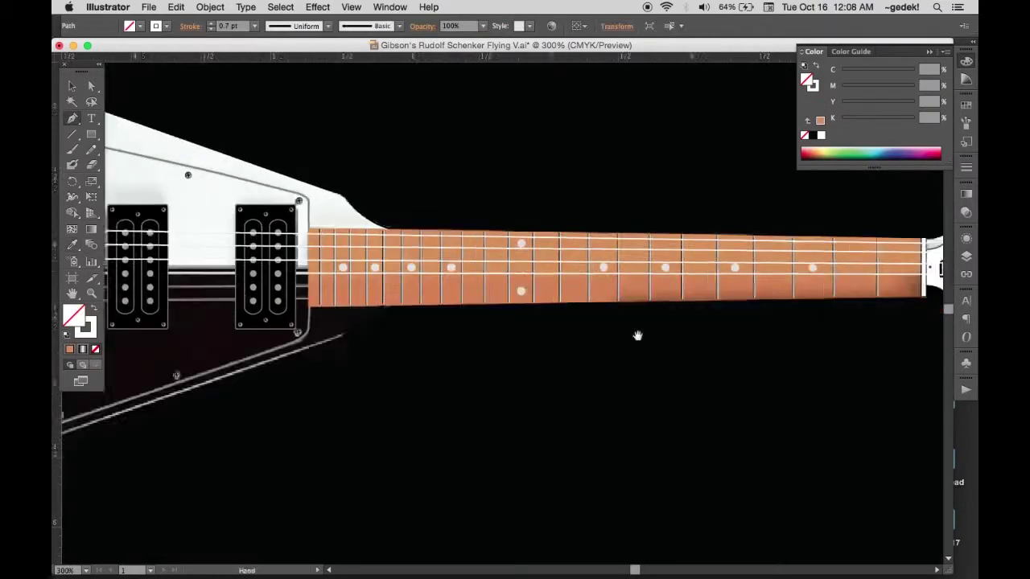
pyautogui.hscroll(3, 379, 427)
pyautogui.scroll(1, 379, 428)
pyautogui.press('v')
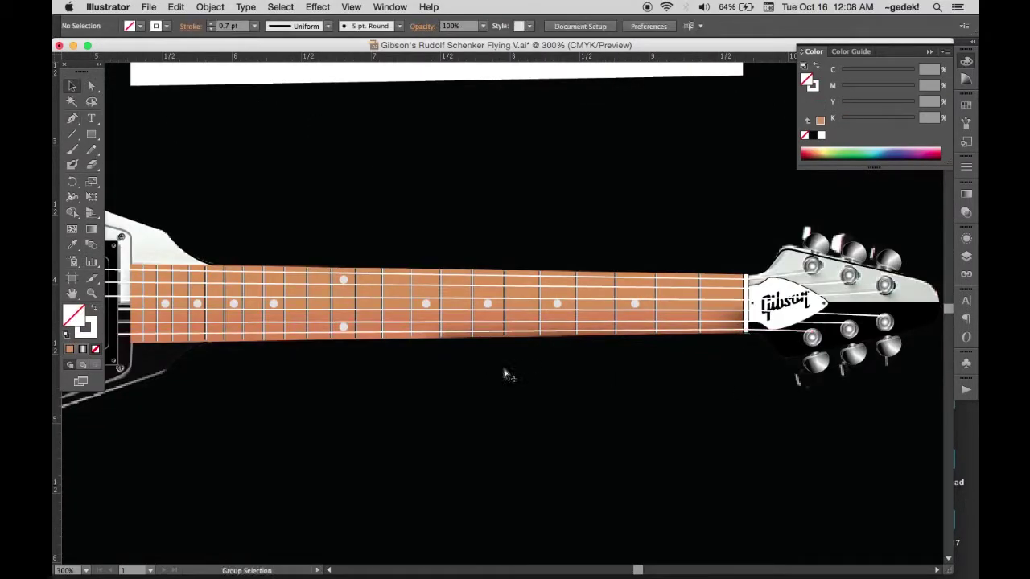
pyautogui.press('super+minus')
# Move the strings into the guitar layer, Layer 2.
pyautogui.click(966, 256)
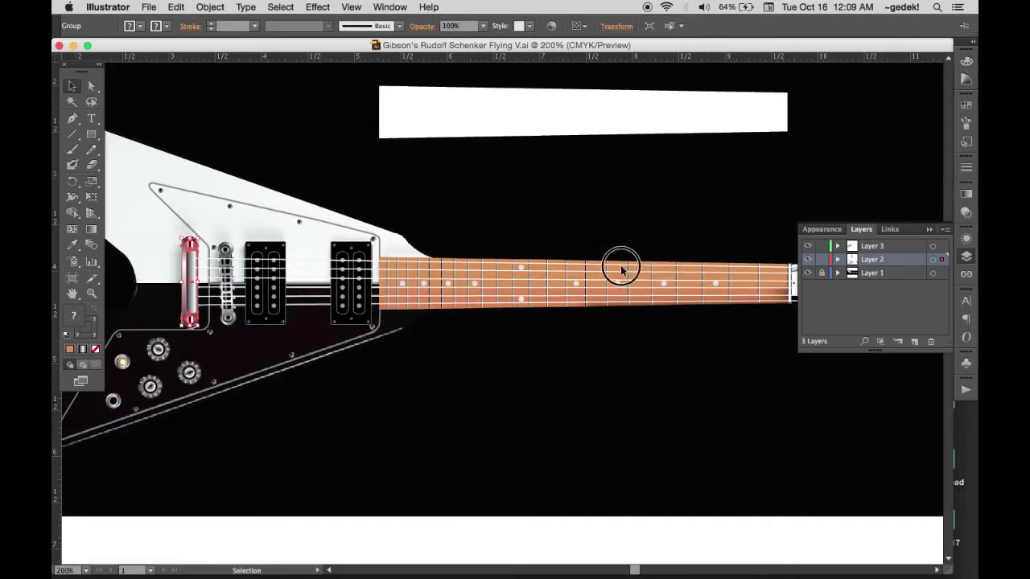
pyautogui.click(700, 272)
pyautogui.click(684, 352)
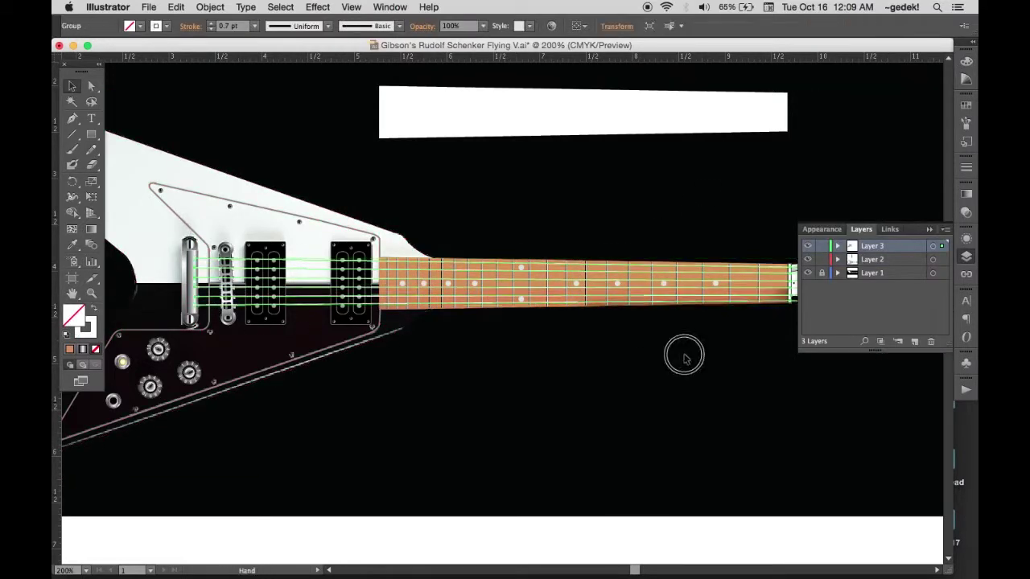
pyautogui.hscroll(2, 683, 351)
pyautogui.click(538, 322)
# Nudge a string's end anchor at the nut with Direct Selection.
pyautogui.press('super+plus')
pyautogui.press('super+minus')
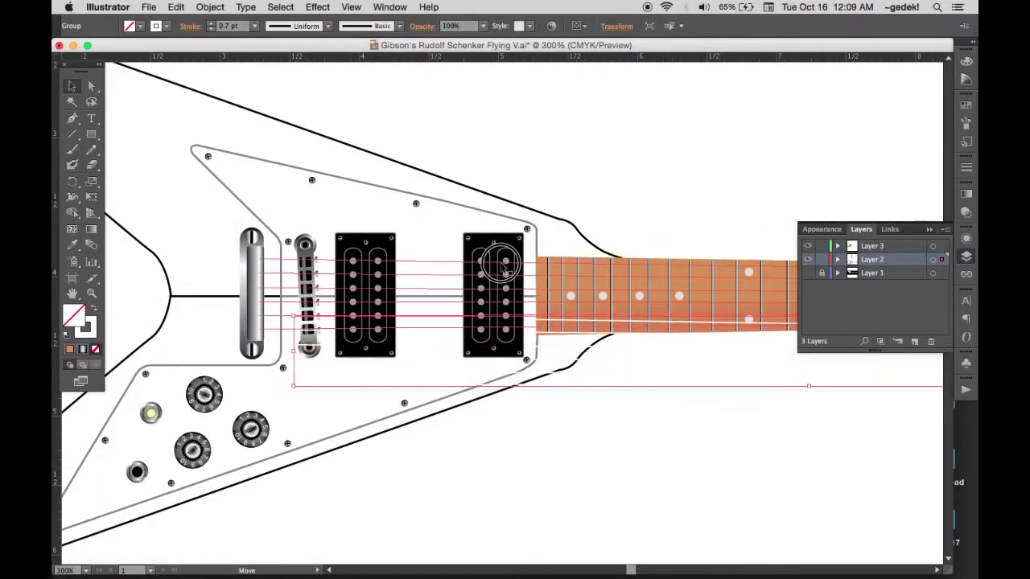
pyautogui.press('super+plus')
pyautogui.press('super+minus')
pyautogui.press('super+plus')
pyautogui.press('a')
pyautogui.press('super+plus')
pyautogui.press('super+plus')
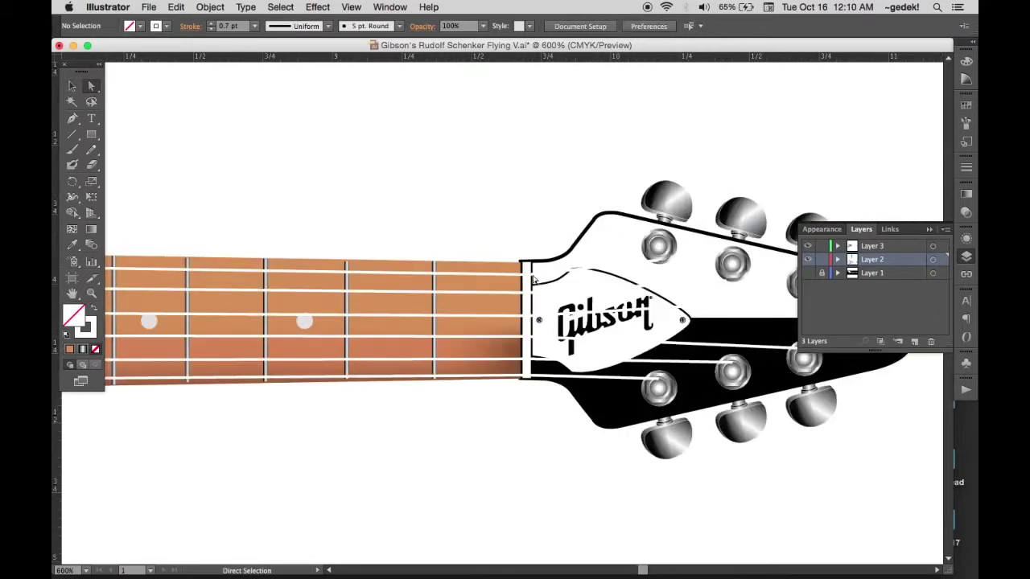
pyautogui.click(546, 354)
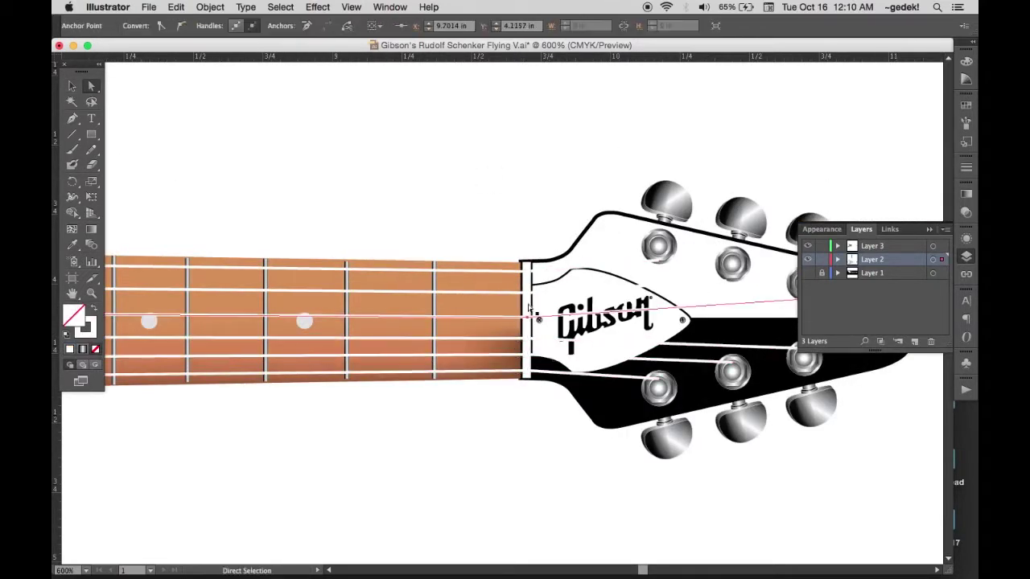
pyautogui.moveTo(528, 318)
pyautogui.mouseDown()
pyautogui.moveTo(515, 402)
pyautogui.moveTo(528, 316)
pyautogui.mouseUp()
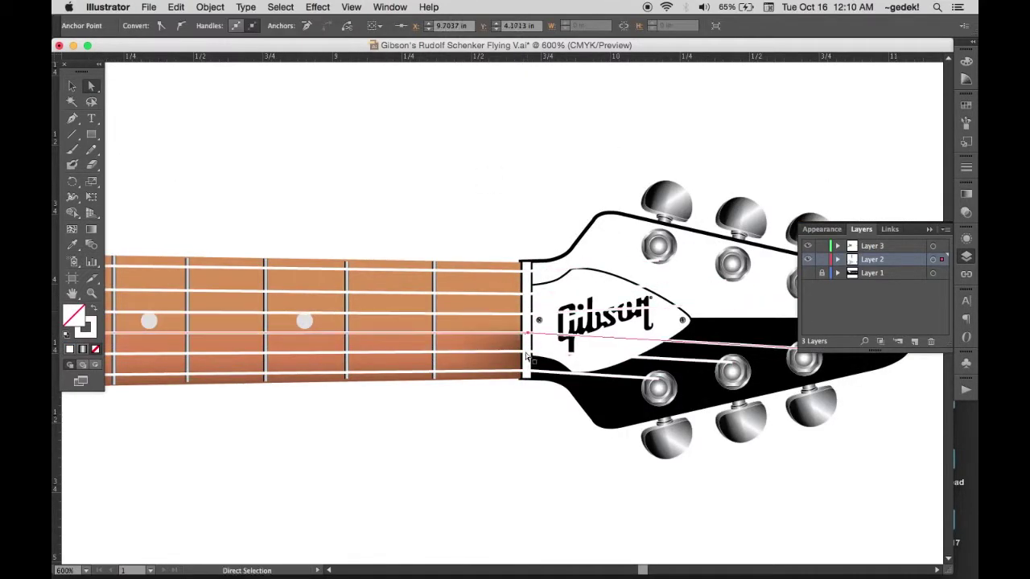
pyautogui.press('super+shift+a')
pyautogui.press('super+0')
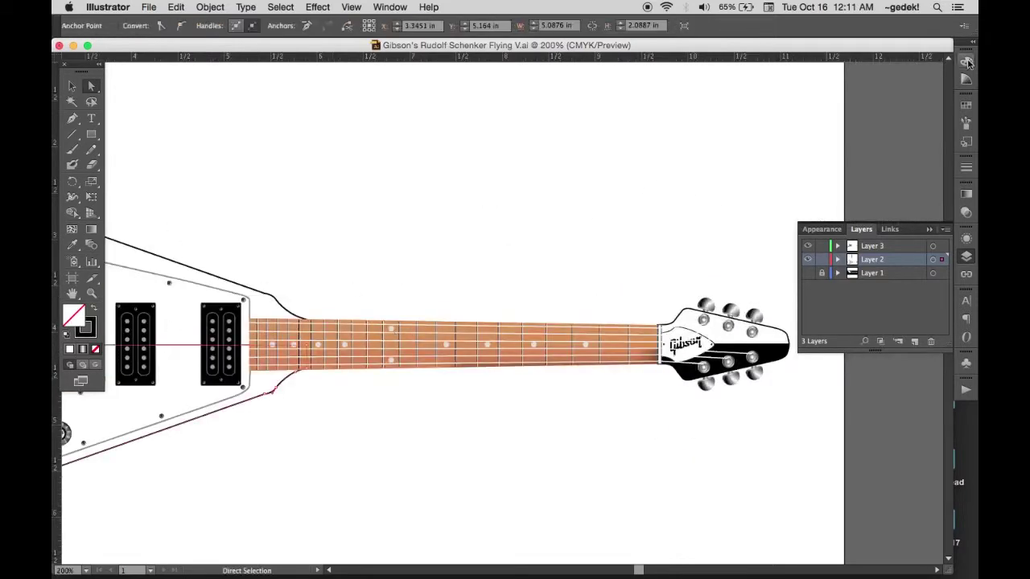
pyautogui.press('v')
# Cut both pickups and paste them back in front, lined up over the strings.
pyautogui.click(519, 348)
pyautogui.press('super+plus')
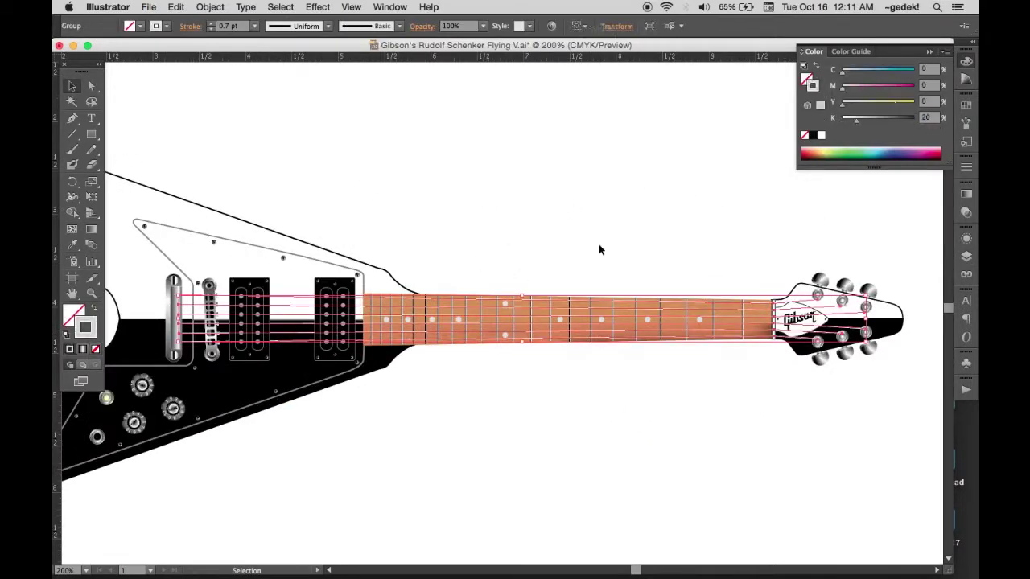
pyautogui.press('super+minus')
pyautogui.click(437, 306)
pyautogui.press('super+plus')
pyautogui.press('Delete')
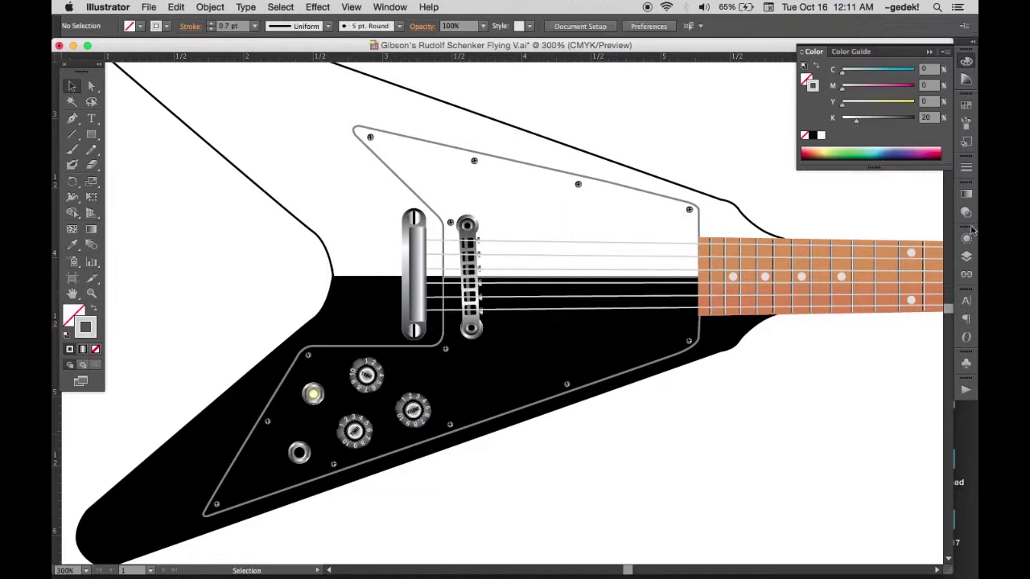
pyautogui.click(968, 235)
pyautogui.press('super+z')
pyautogui.moveTo(515, 306); pyautogui.dragTo(589, 305)
pyautogui.click(701, 310)
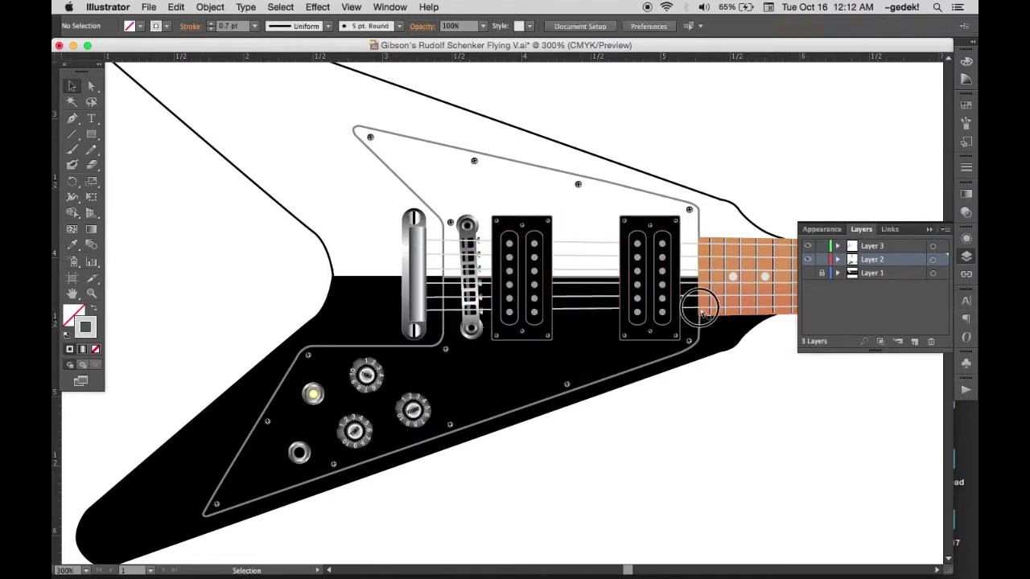
pyautogui.click(966, 256)
pyautogui.press('super+minus')
pyautogui.press('super+minus')
# Unite the guitar body shapes into one silhouette with Pathfinder.
pyautogui.click(379, 268)
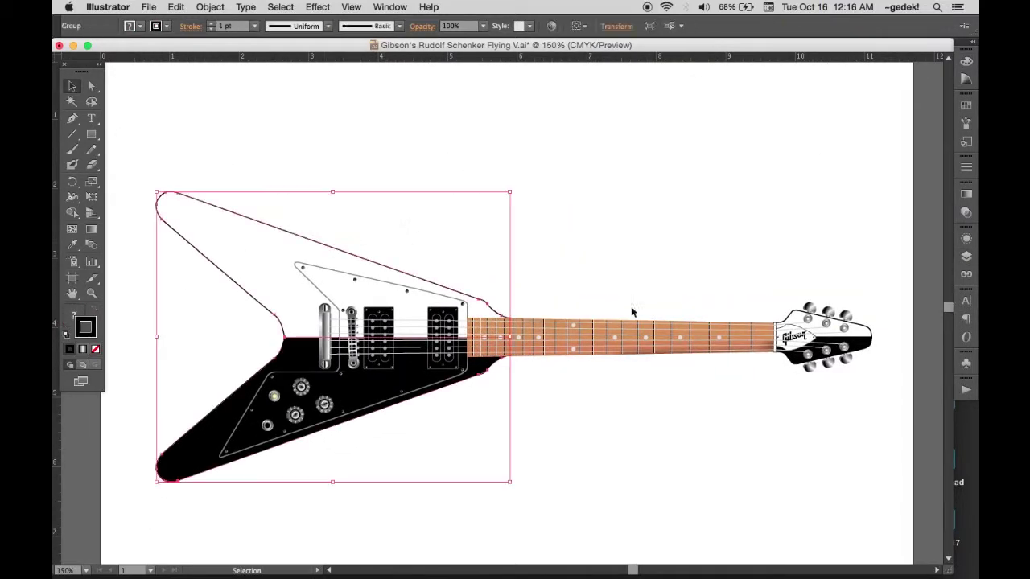
pyautogui.moveTo(857, 342); pyautogui.dragTo(858, 213)
pyautogui.scroll(3, 749, 317)
pyautogui.press('super+shift+F9')
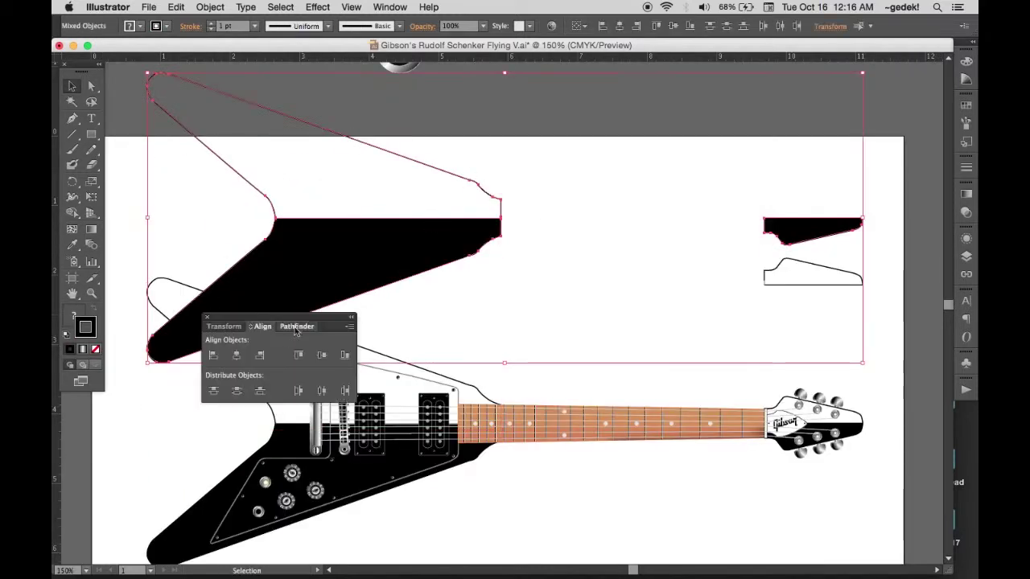
pyautogui.click(213, 355)
# Turn the silhouette into a light grey 3 pt outline and move it onto the body.
pyautogui.hotkey('shift', 'x')
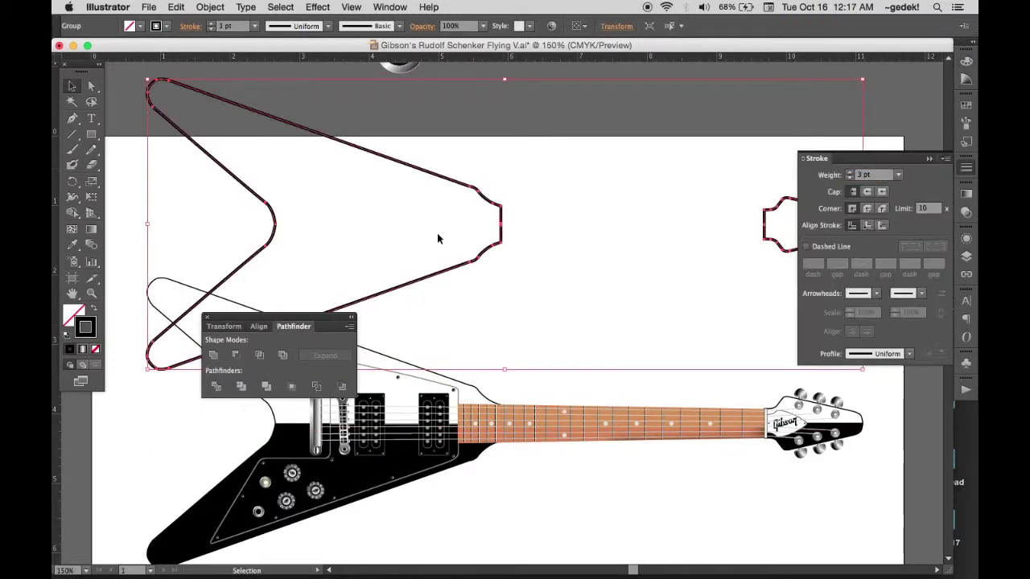
pyautogui.press('Return')
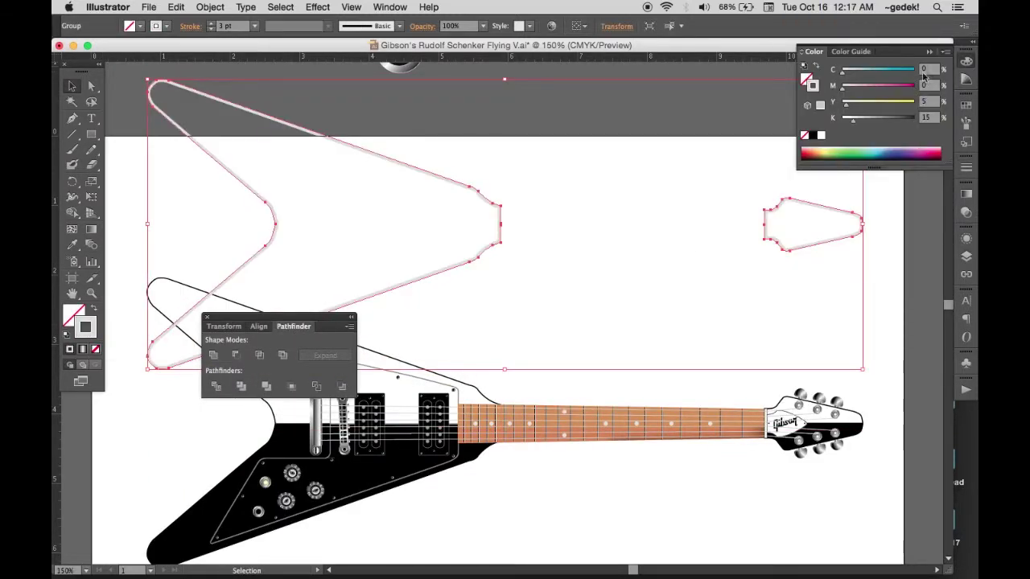
pyautogui.click(460, 361)
pyautogui.moveTo(265, 190); pyautogui.dragTo(245, 392)
pyautogui.click(453, 288)
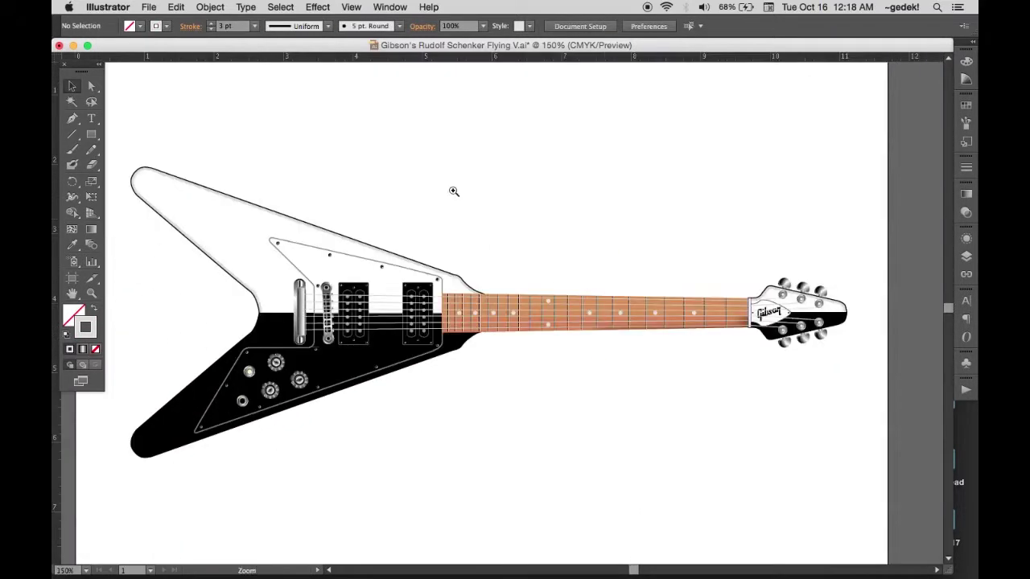
pyautogui.click(74, 89)
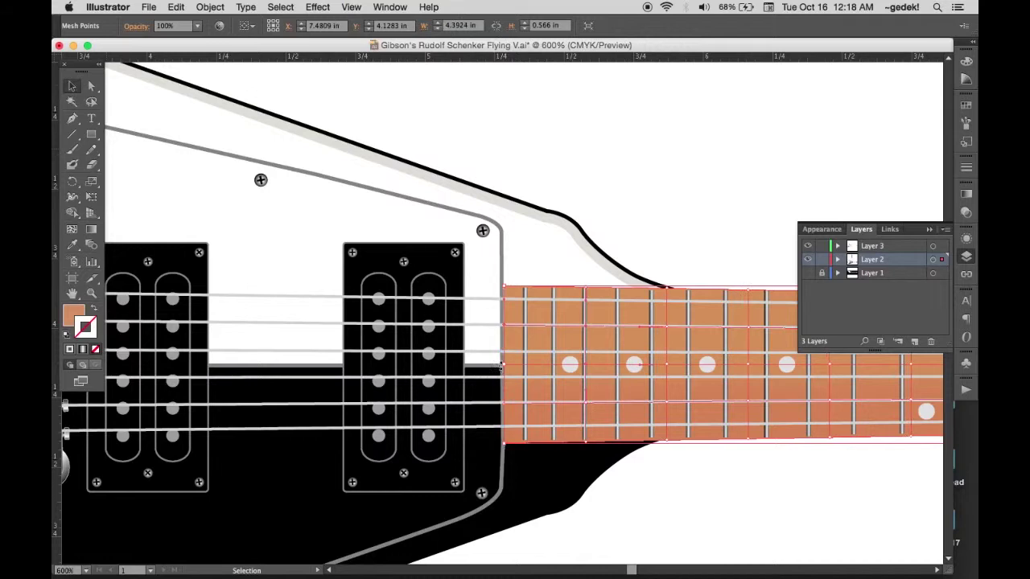
# Add a narrow gradient-filled rectangle strip along the fretboard's left edge.
pyautogui.press('m')
pyautogui.moveTo(504, 286); pyautogui.dragTo(517, 443)
pyautogui.click(966, 193)
pyautogui.click(811, 204)
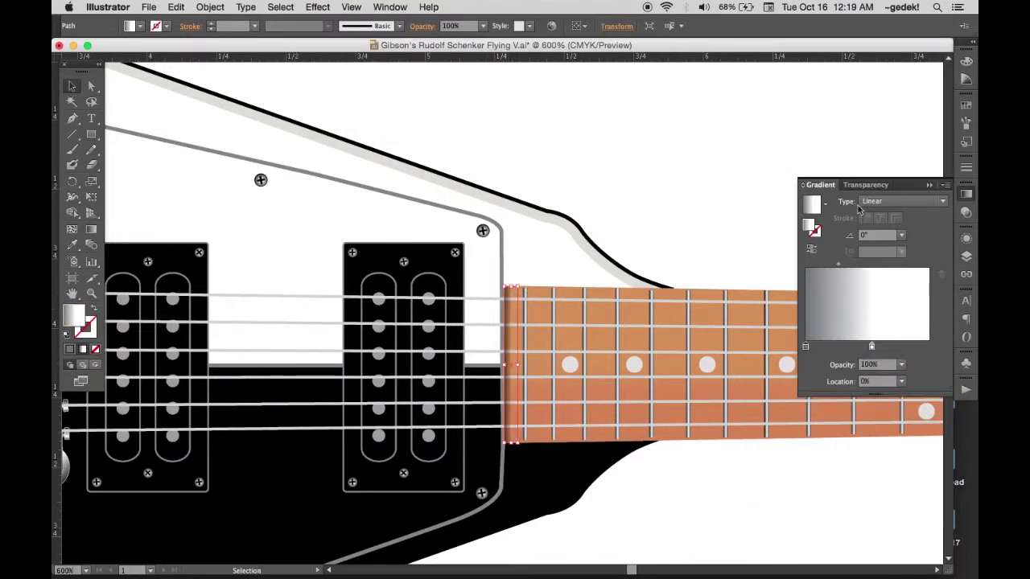
pyautogui.hotkey('ctrl', 'shift', 'a')
pyautogui.press('z')
pyautogui.click(549, 443)
pyautogui.click(451, 292)
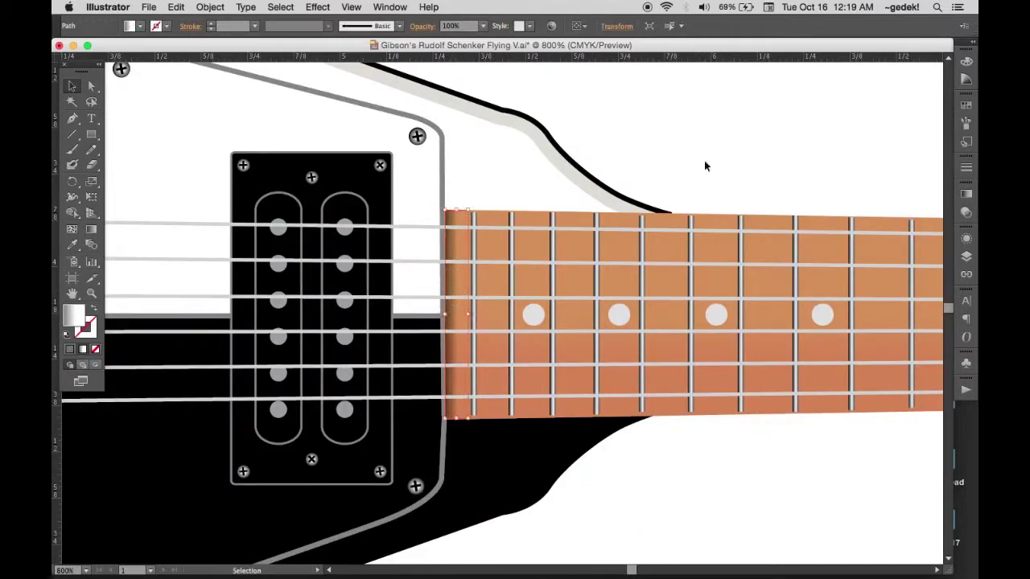
pyautogui.hotkey('ctrl', '-')
pyautogui.hotkey('ctrl', '+')
# Set the guitar strings group to 30% opacity, then deselect and zoom out.
pyautogui.click(622, 248)
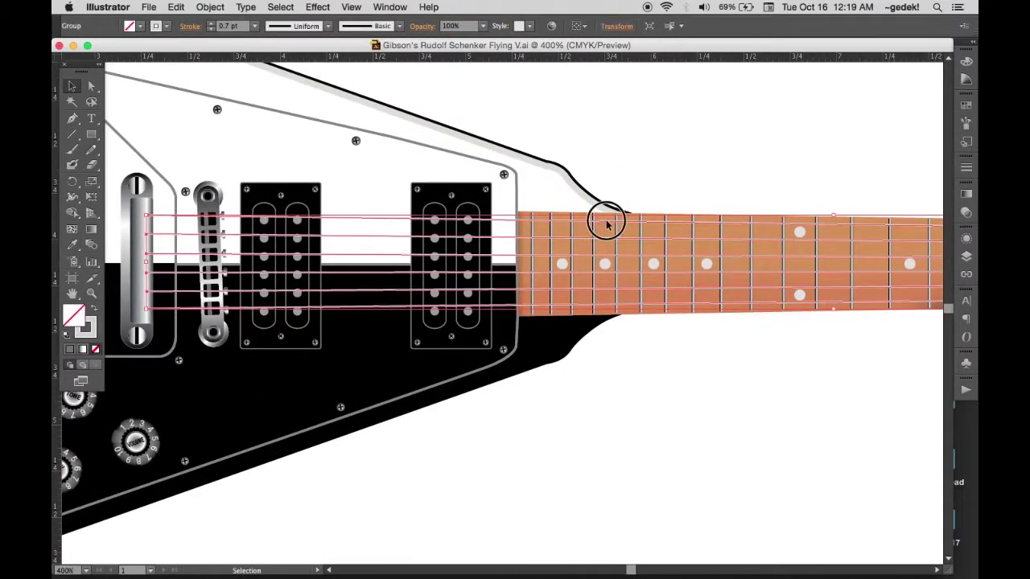
pyautogui.click(480, 26)
pyautogui.write('30')
pyautogui.press('Return')
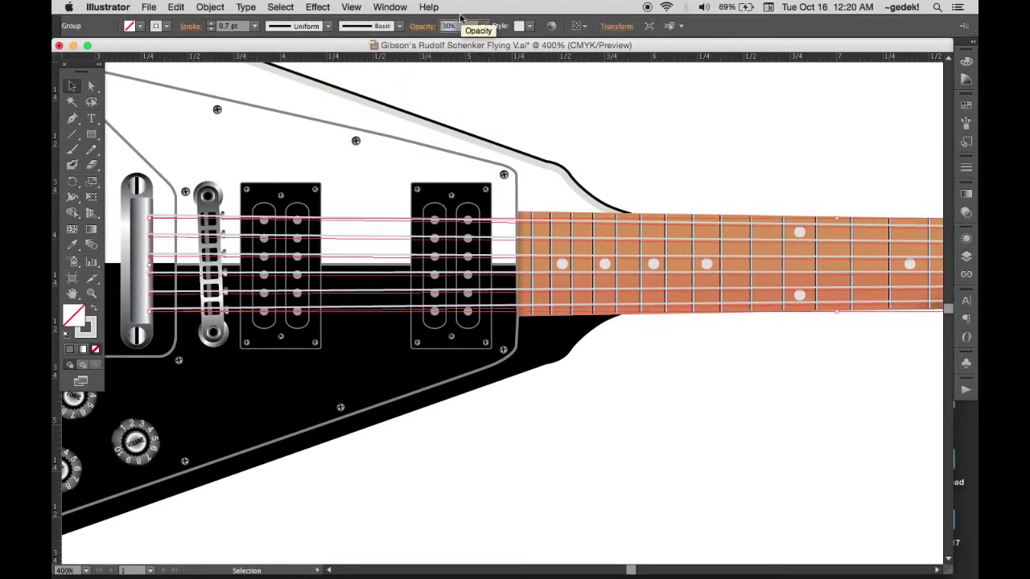
pyautogui.hotkey('ctrl', 'alt', '[')
pyautogui.hotkey('ctrl', '0')
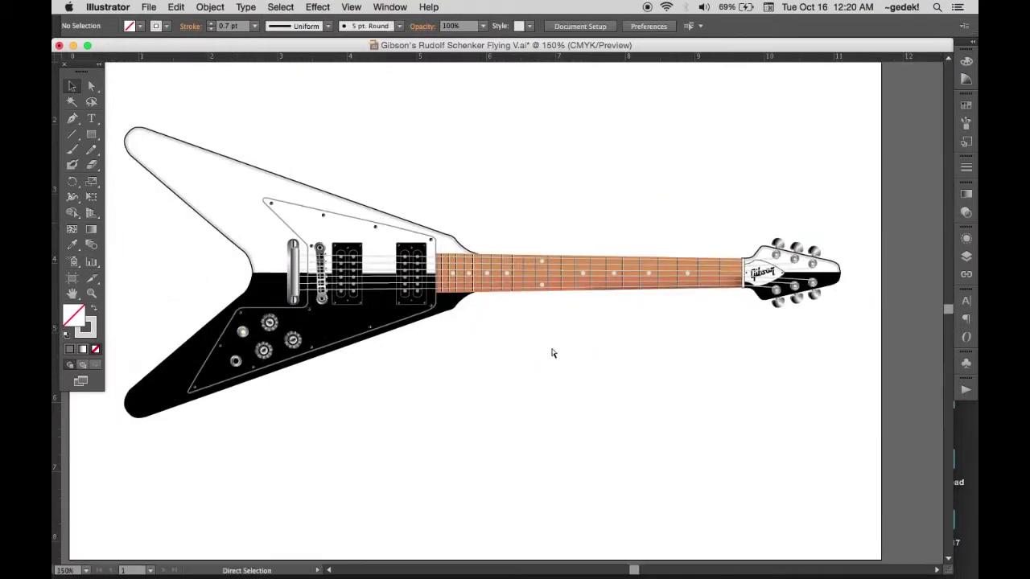
pyautogui.click(966, 256)
# Show the black background layer again and edit the chrome strap button at the upper wing tip.
pyautogui.click(808, 273)
pyautogui.click(520, 314)
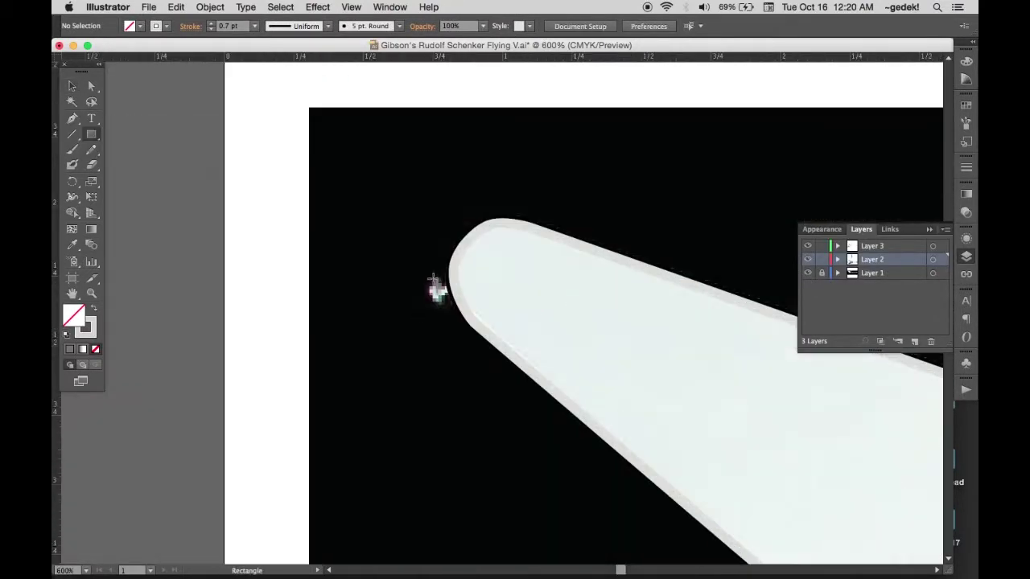
pyautogui.press('i')
pyautogui.hotkey('ctrl', 'F9')
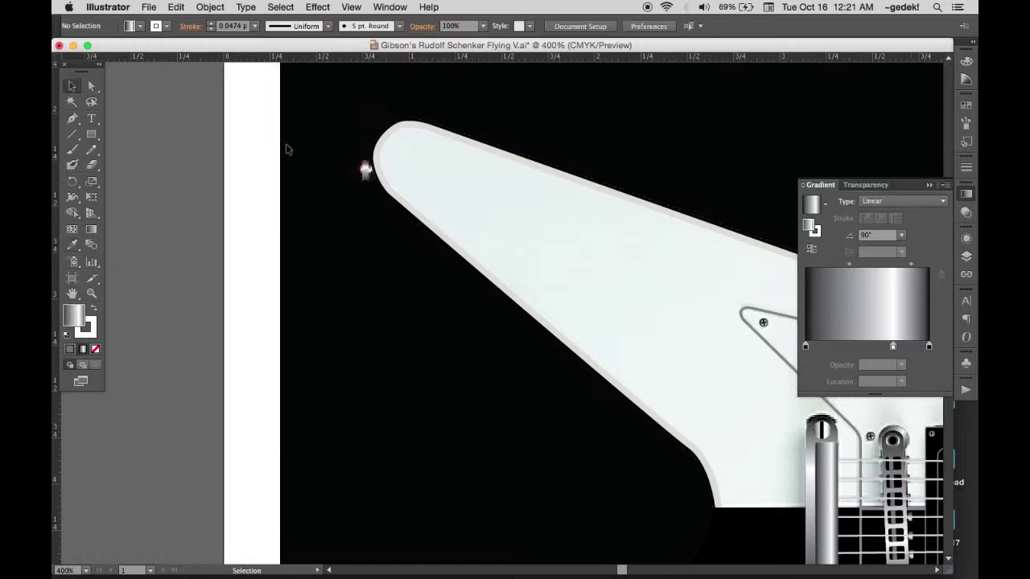
pyautogui.click(367, 173)
pyautogui.hotkey('ctrl', '=')
pyautogui.hotkey('ctrl', '=')
pyautogui.hotkey('ctrl', '=')
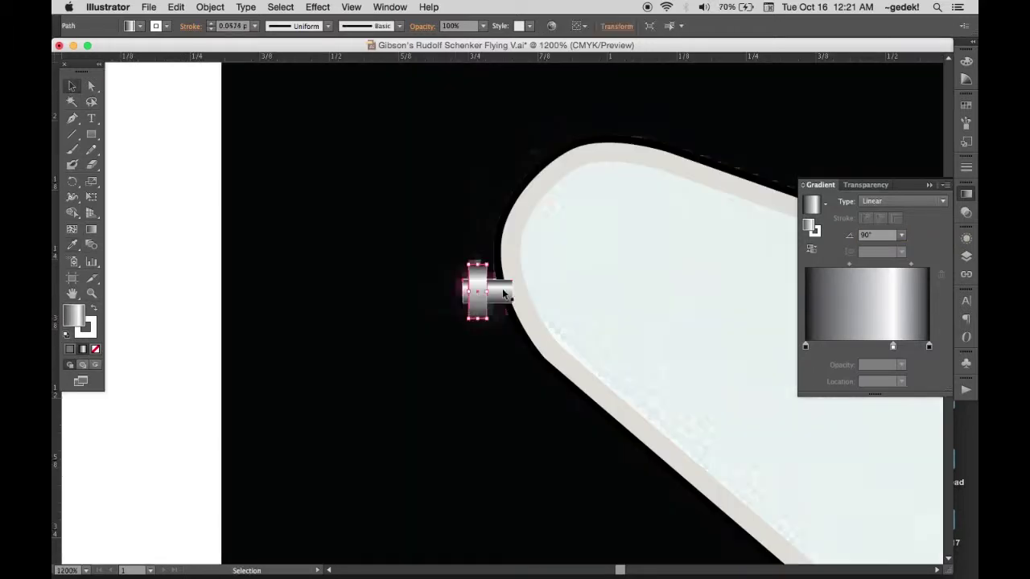
pyautogui.hotkey('shift', 'ctrl', 'a')
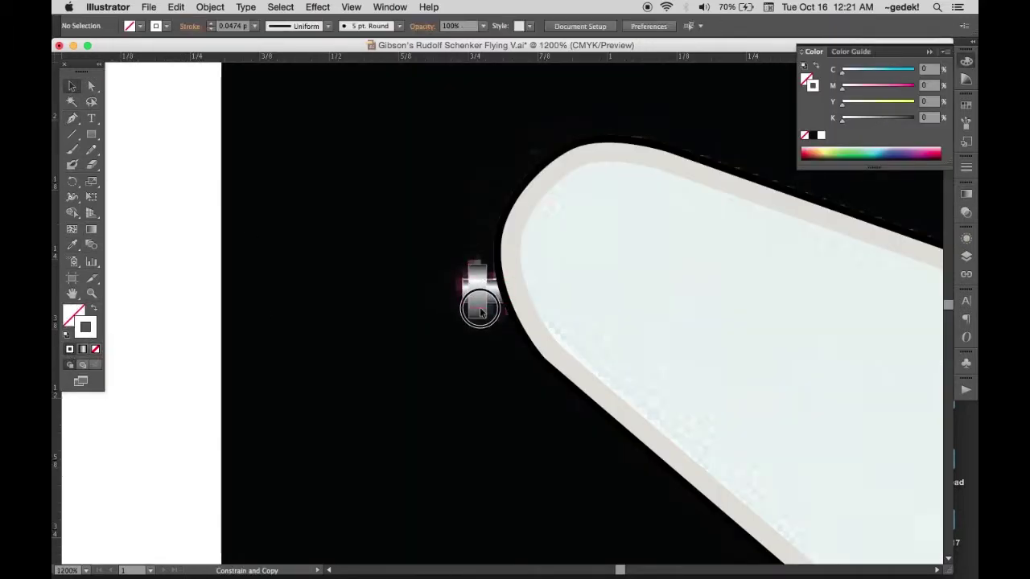
pyautogui.keyDown('ctrl'); pyautogui.keyDown('alt'); pyautogui.click(519, 354); pyautogui.keyUp('alt'); pyautogui.keyUp('ctrl')
pyautogui.hotkey('ctrl', '1')
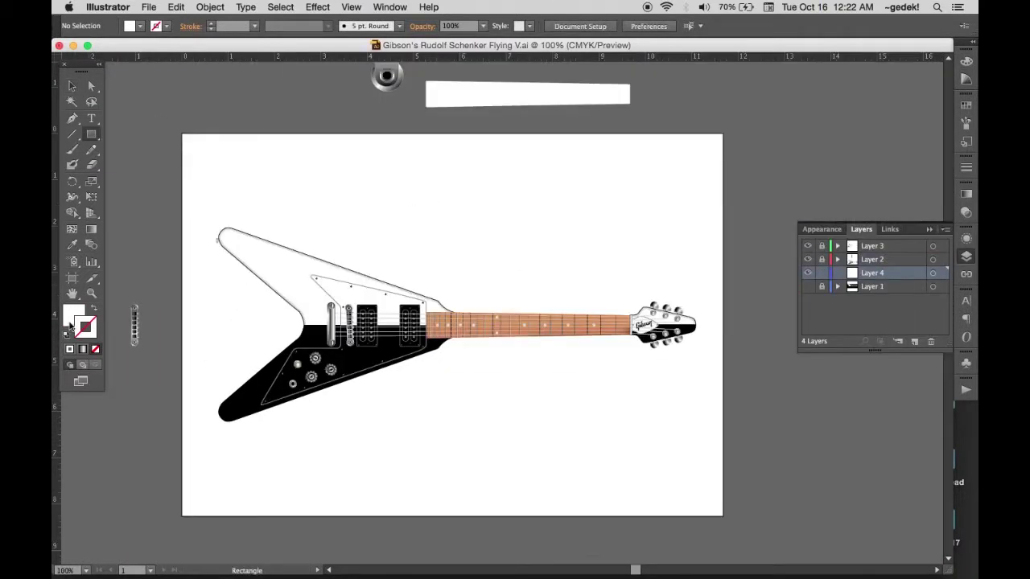
# Draw a red background rectangle across the artboard and fill the body outline white.
pyautogui.press('m')
pyautogui.moveTo(186, 205); pyautogui.dragTo(713, 438)
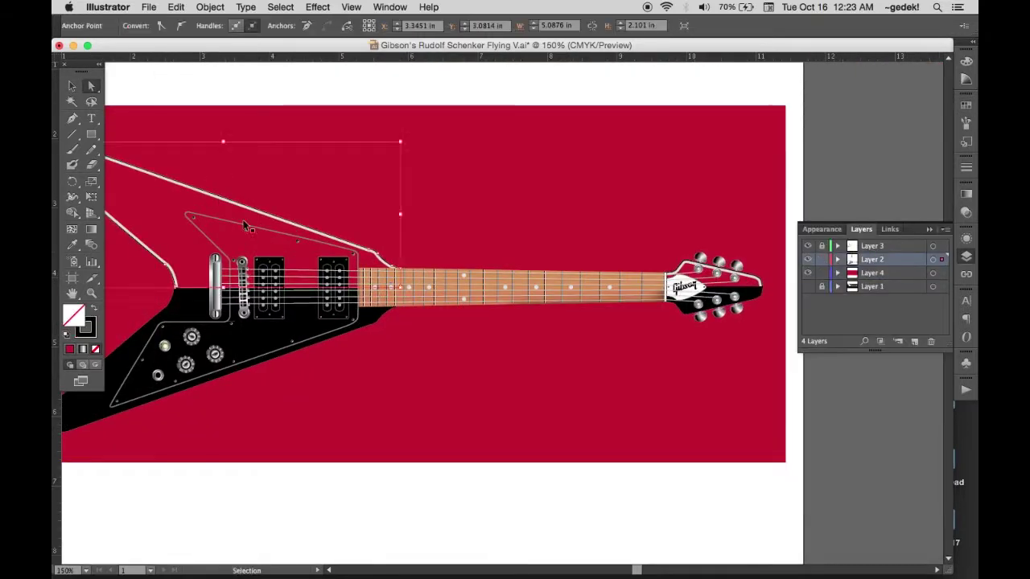
pyautogui.click(820, 122)
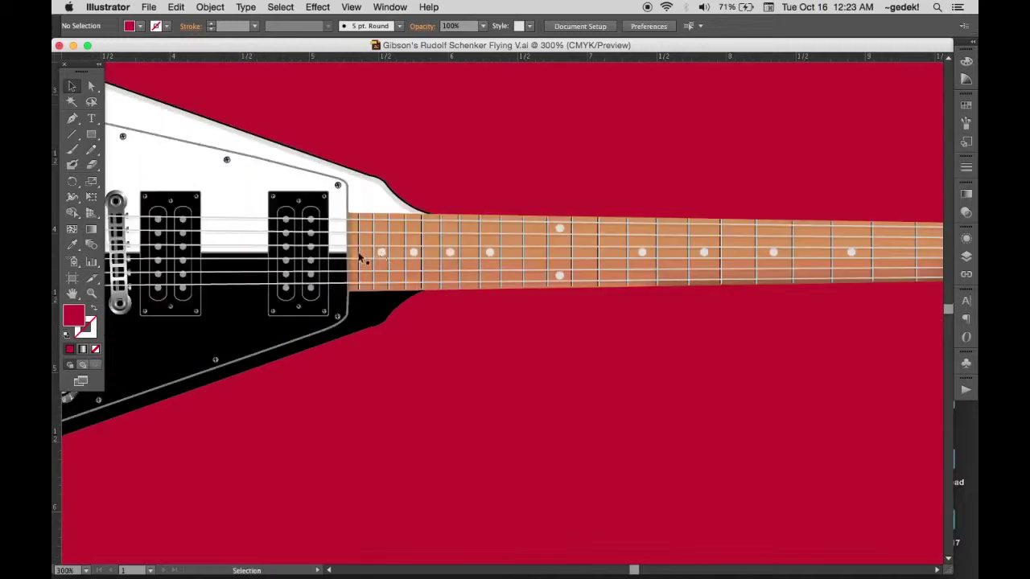
pyautogui.doubleClick(73, 181)
pyautogui.press('Return')
pyautogui.scroll(2, 682, 354)
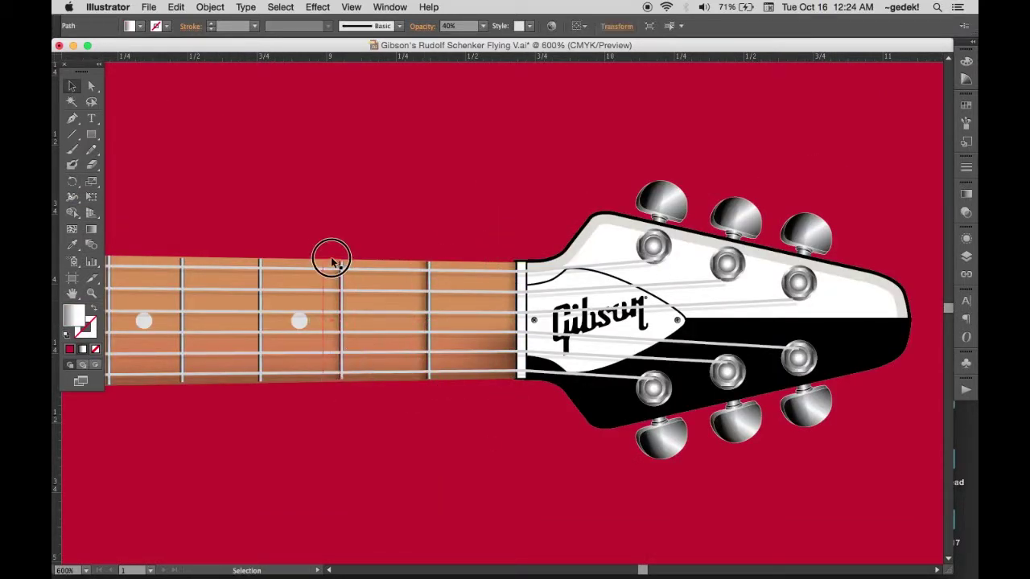
# Alt+Shift-drag copies of the 40% fret line along the neck, then zoom out.
pyautogui.moveTo(333, 261); pyautogui.dragTo(560, 331)
pyautogui.moveTo(413, 348); pyautogui.dragTo(585, 287)
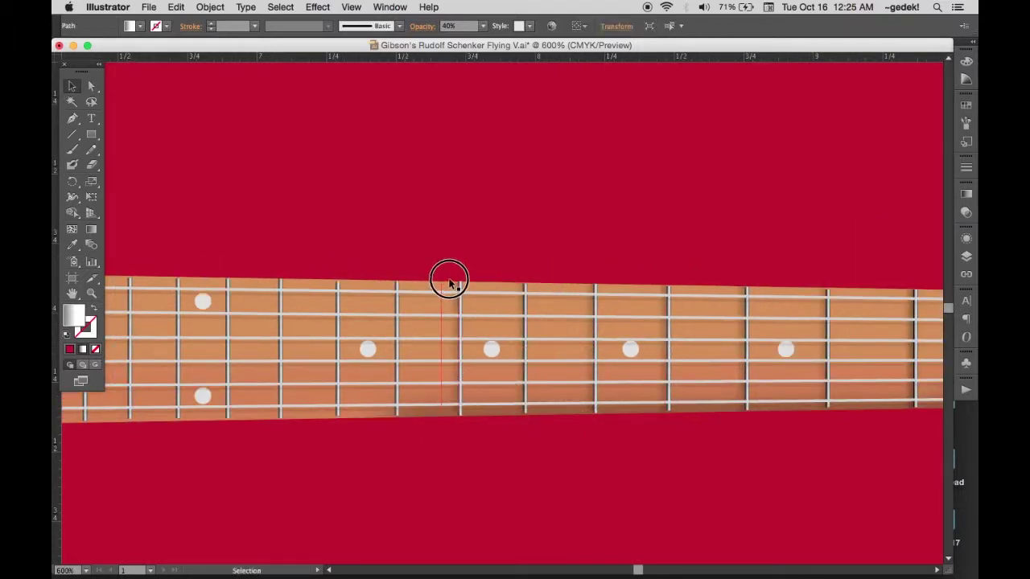
pyautogui.moveTo(449, 283); pyautogui.dragTo(565, 329)
pyautogui.moveTo(453, 376); pyautogui.dragTo(449, 344)
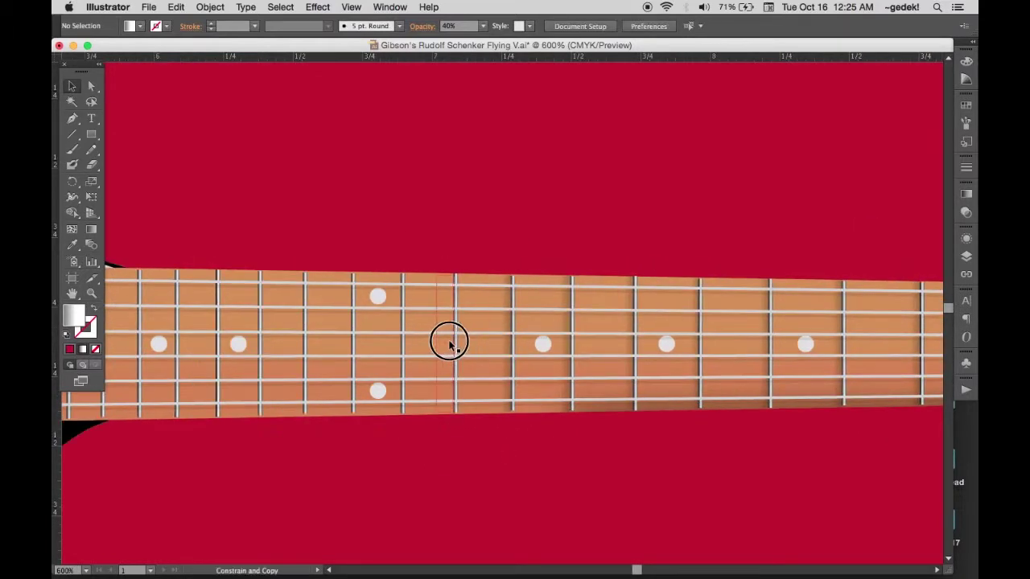
pyautogui.moveTo(388, 277); pyautogui.dragTo(616, 326)
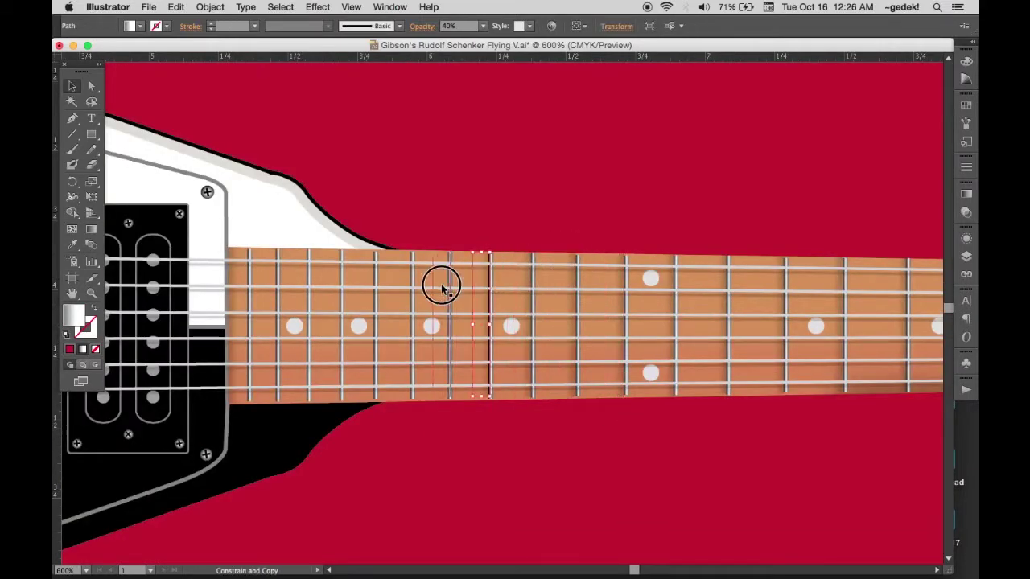
pyautogui.moveTo(441, 402); pyautogui.dragTo(485, 460)
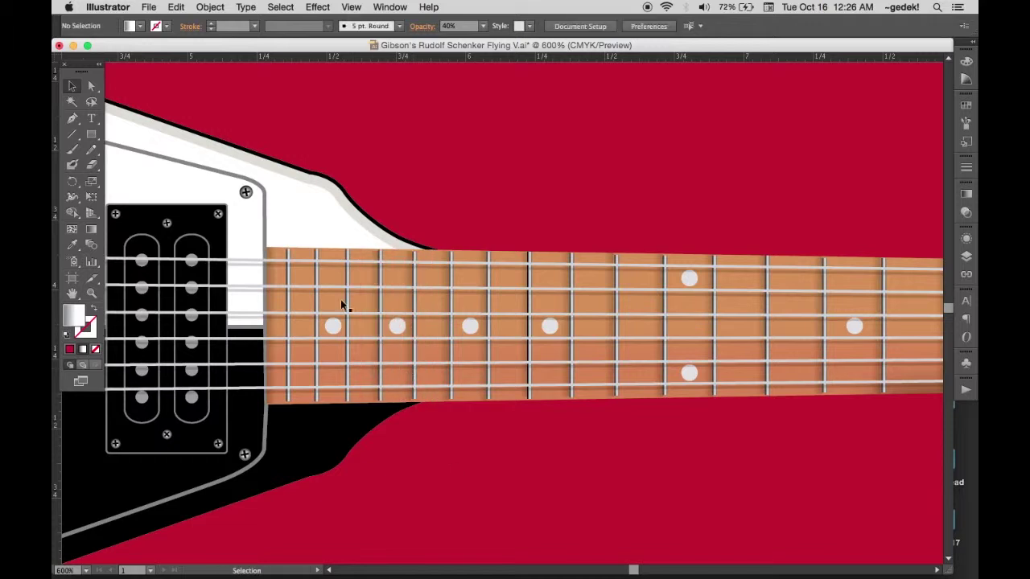
pyautogui.click(296, 380)
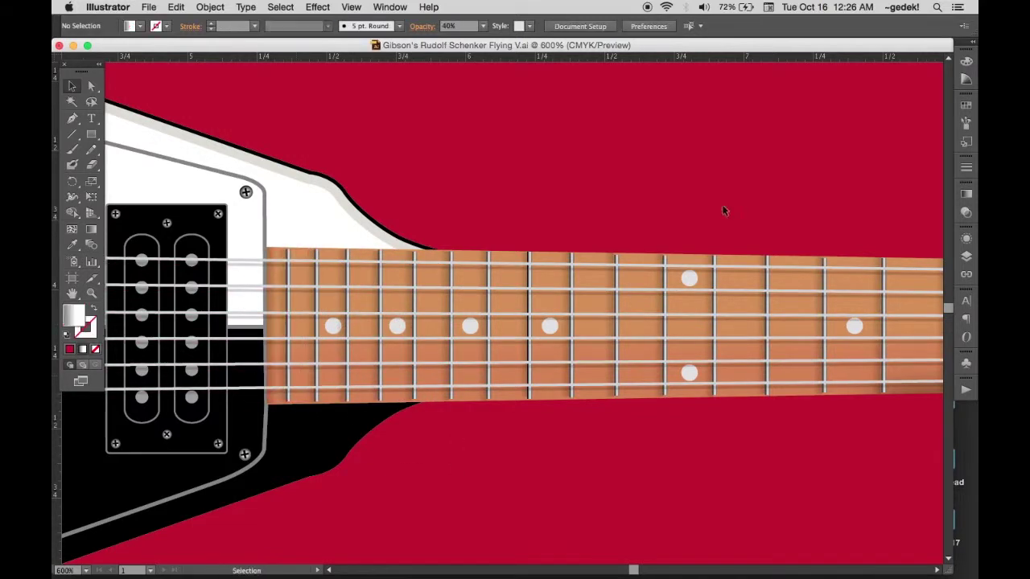
pyautogui.keyDown('alt'); pyautogui.scroll(-5, 489, 369); pyautogui.keyUp('alt')
pyautogui.hotkey('ctrl', '1')
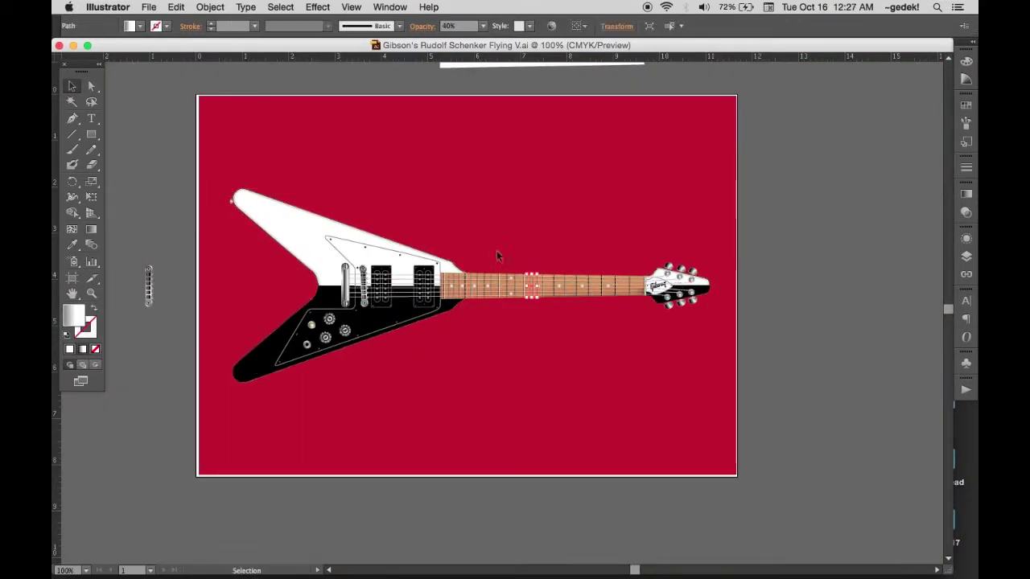
# Duplicate the guitar artwork upward and merge the copy into one black silhouette.
pyautogui.scroll(2, 496, 256)
pyautogui.hotkey('ctrl', 'a')
pyautogui.scroll(2, 451, 290)
pyautogui.scroll(-2, 427, 313)
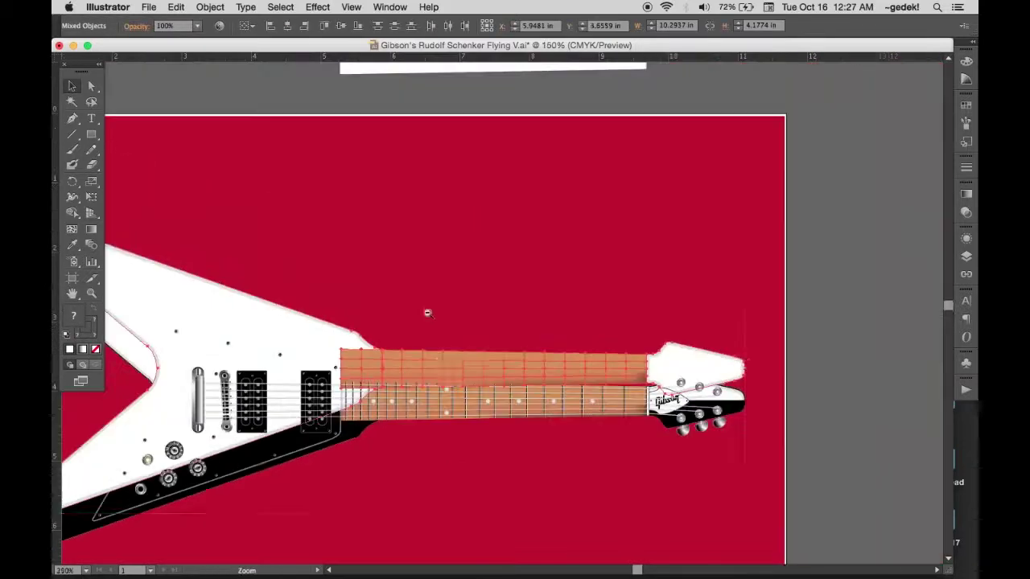
pyautogui.moveTo(689, 362); pyautogui.dragTo(690, 276)
pyautogui.hotkey('ctrl', 'shift', 'F9')
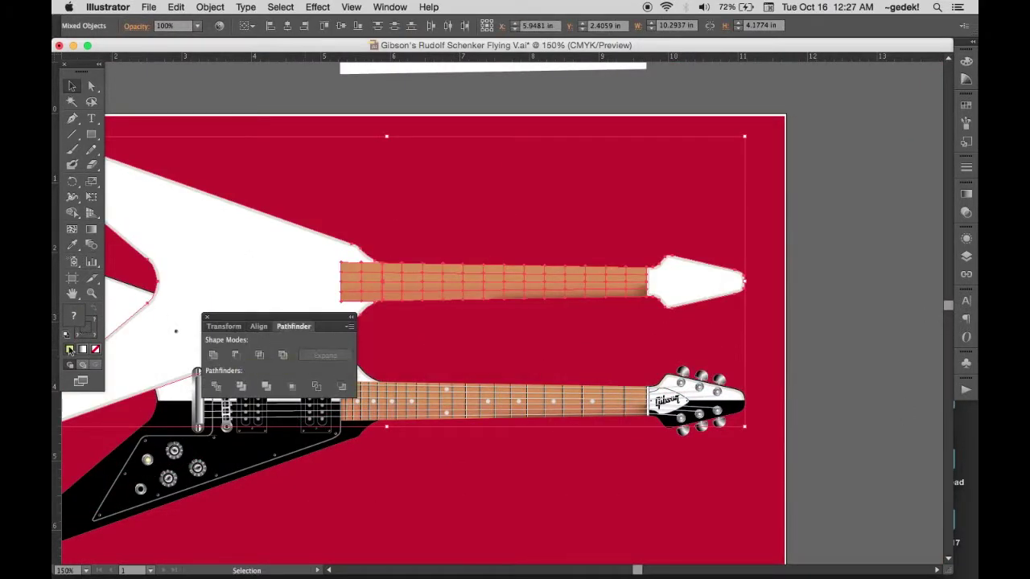
pyautogui.click(69, 349)
pyautogui.click(821, 135)
# Apply a Multiply drop shadow at 75% opacity, 0.1 in offsets and 0.07 in blur.
pyautogui.click(317, 6)
pyautogui.click(531, 175)
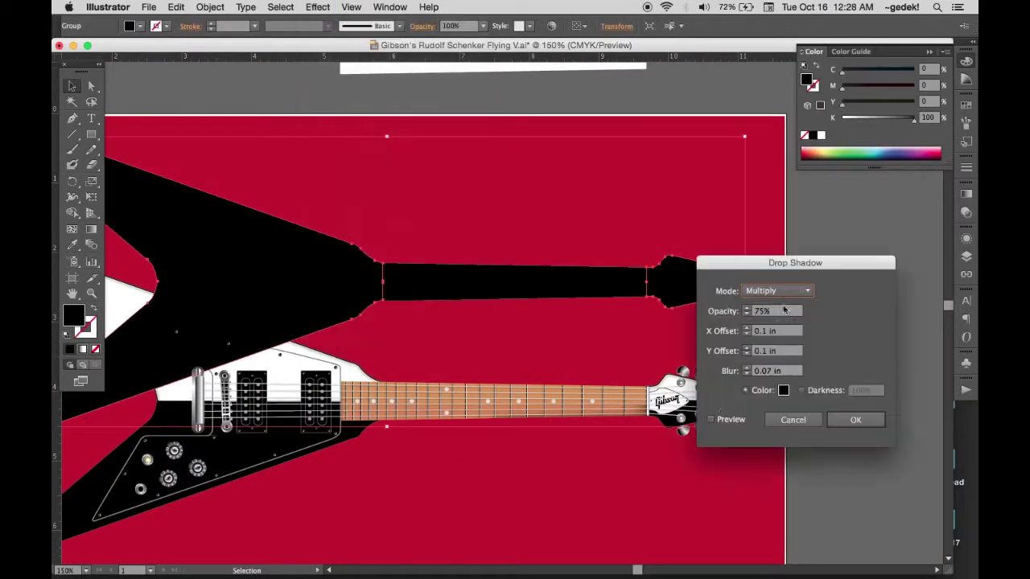
pyautogui.click(793, 419)
pyautogui.hotkey('ctrl', 'z')
pyautogui.hotkey('ctrl', 'z')
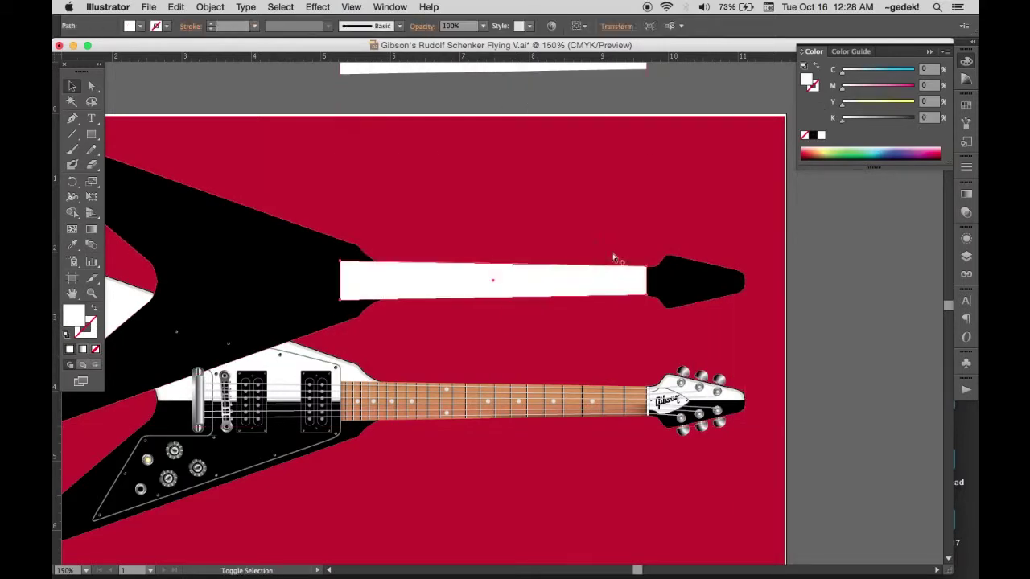
pyautogui.hotkey('ctrl', 'shift', 'F9')
pyautogui.hotkey('ctrl', 'shift', 'F9')
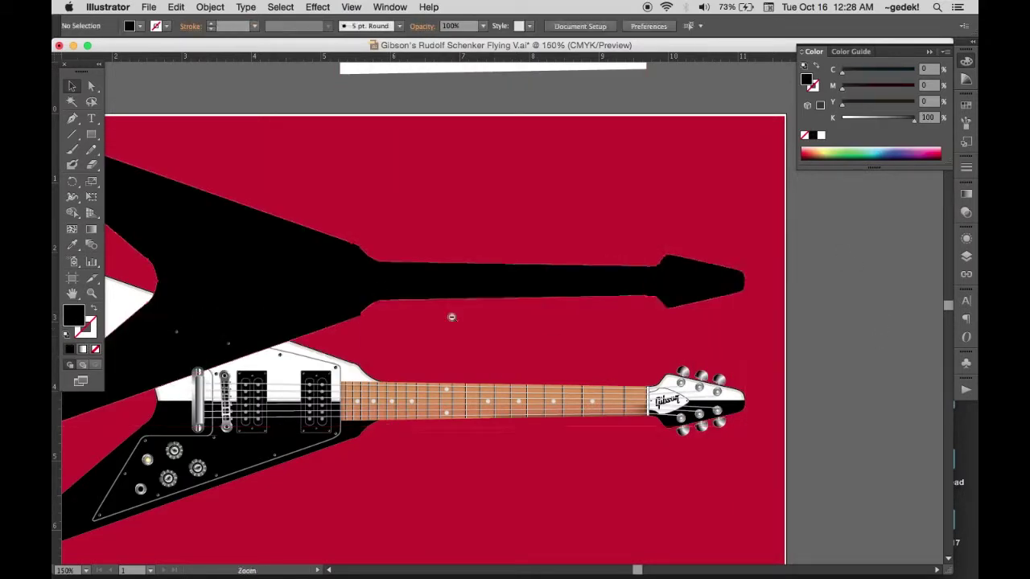
# Move the black silhouette down and send it behind the guitar as its shadow.
pyautogui.hotkey('ctrl', '1')
pyautogui.click(445, 149)
pyautogui.hotkey('ctrl', '+')
pyautogui.hotkey('ctrl', '+')
pyautogui.hotkey('ctrl', '-')
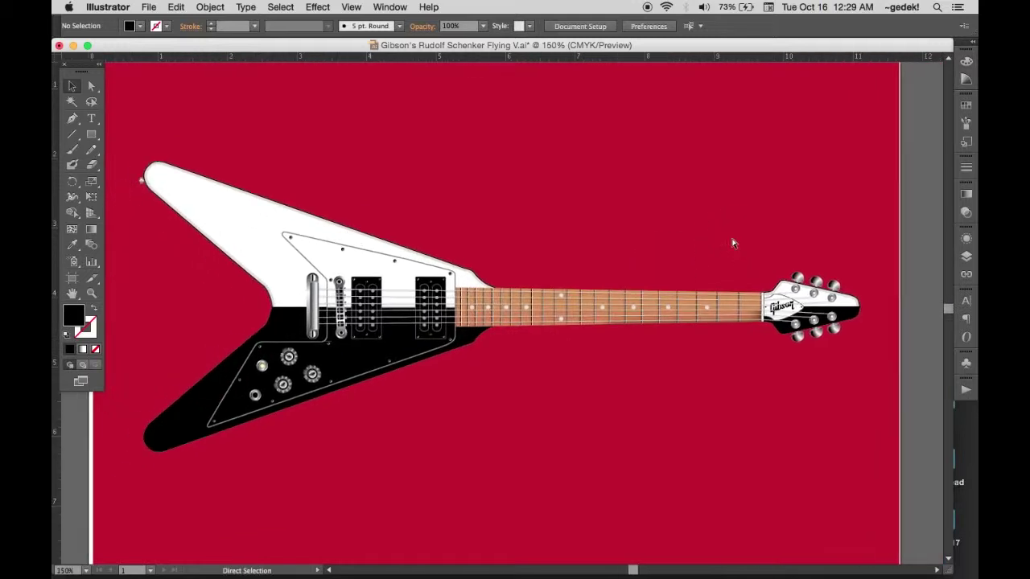
pyautogui.scroll(3, 542, 92)
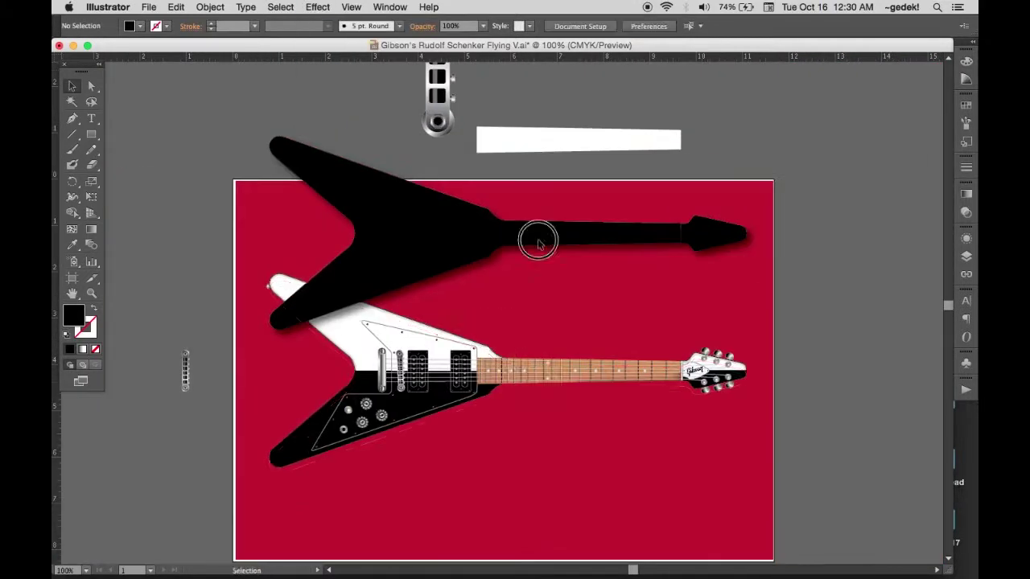
pyautogui.moveTo(537, 242); pyautogui.dragTo(527, 377)
pyautogui.hotkey('ctrl', '+')
pyautogui.hotkey('ctrl', '+')
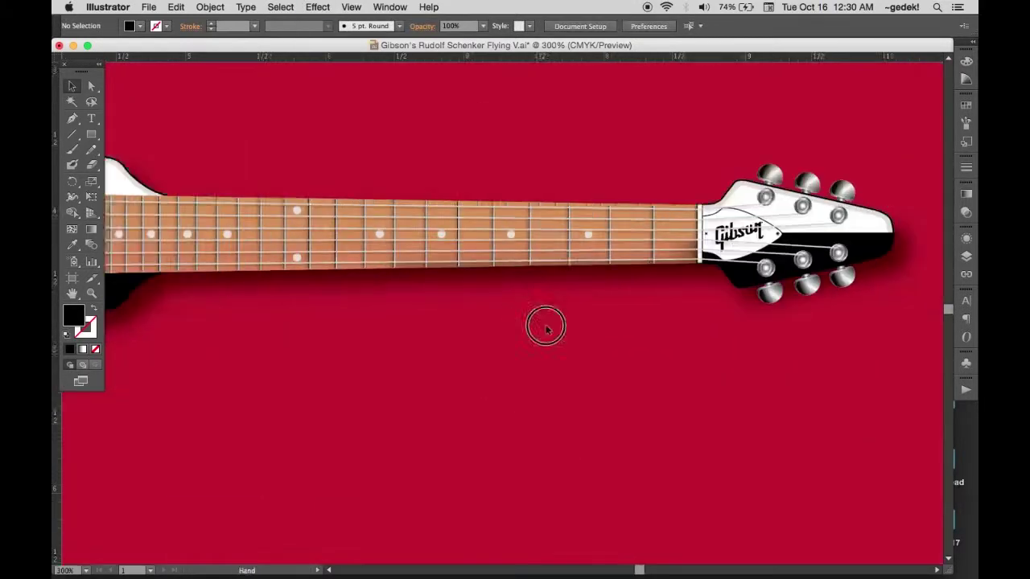
pyautogui.hotkey('ctrl', '-')
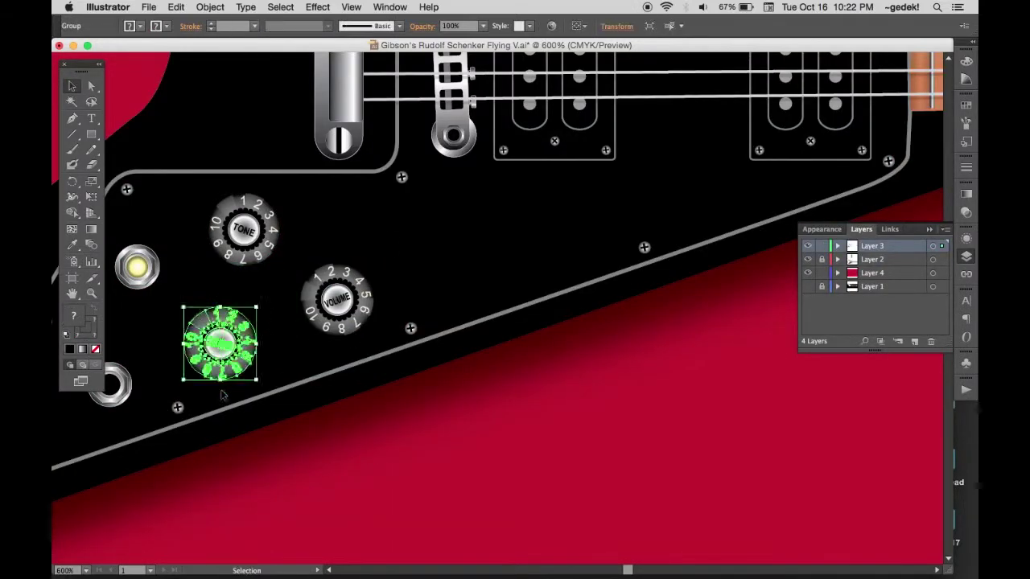
# Select the lower-left knobs and the red background, then zoom back out.
pyautogui.click(285, 193)
pyautogui.keyDown('shift'); pyautogui.click(191, 333); pyautogui.keyUp('shift')
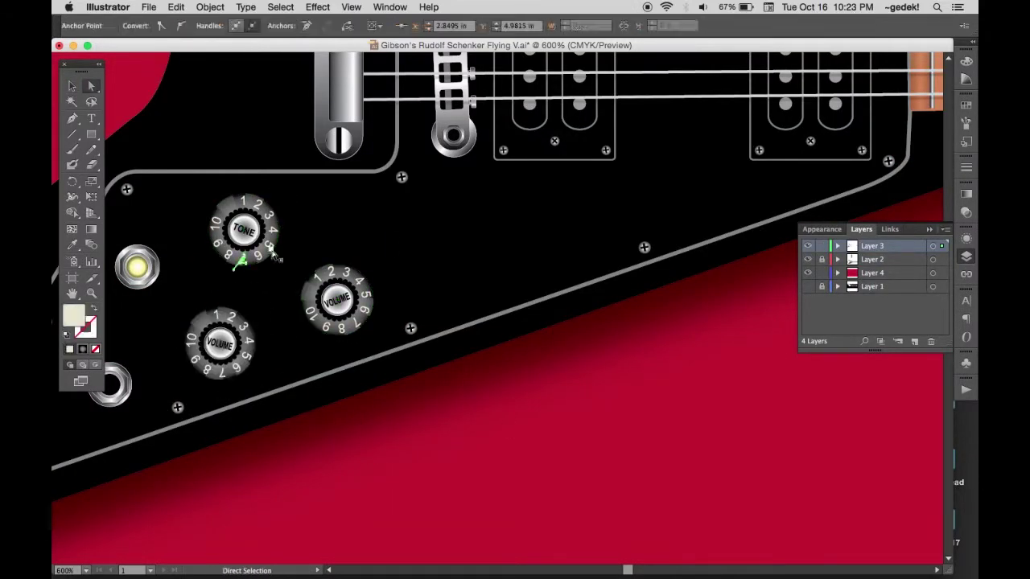
pyautogui.click(967, 60)
pyautogui.click(650, 191)
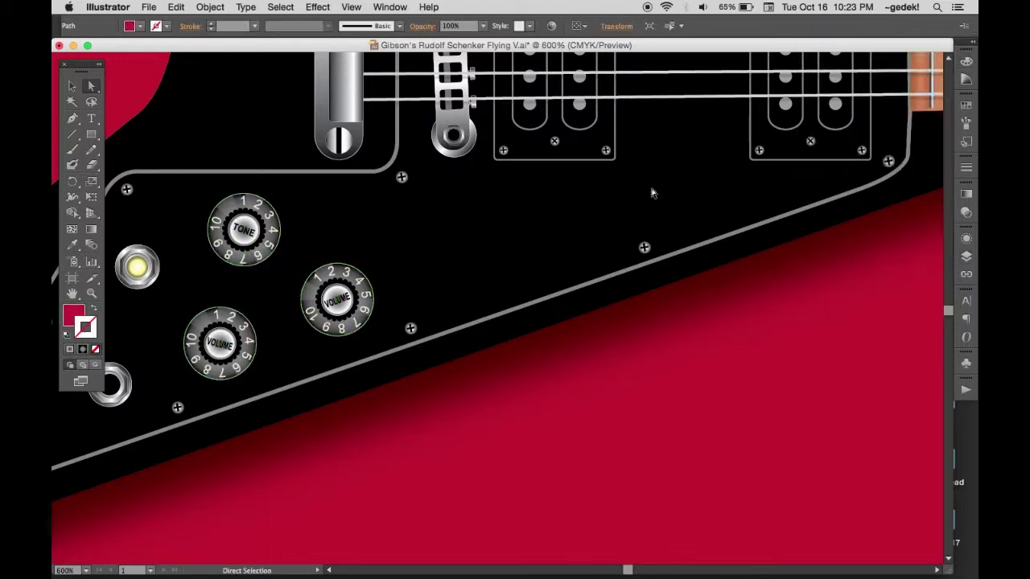
pyautogui.scroll(-2, 325, 328)
pyautogui.hotkey('ctrl', 'F10')
pyautogui.hotkey('ctrl', 'F10')
pyautogui.scroll(-2, 506, 326)
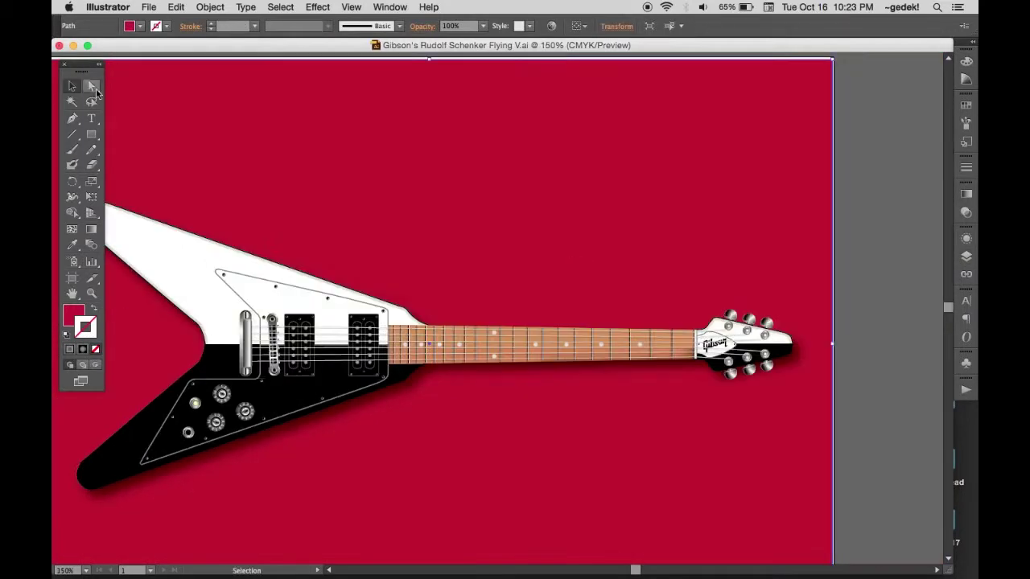
# Paste the Gibson logo onto Layer 4, enlarged above the neck at 30% opacity.
pyautogui.click(966, 256)
pyautogui.click(873, 273)
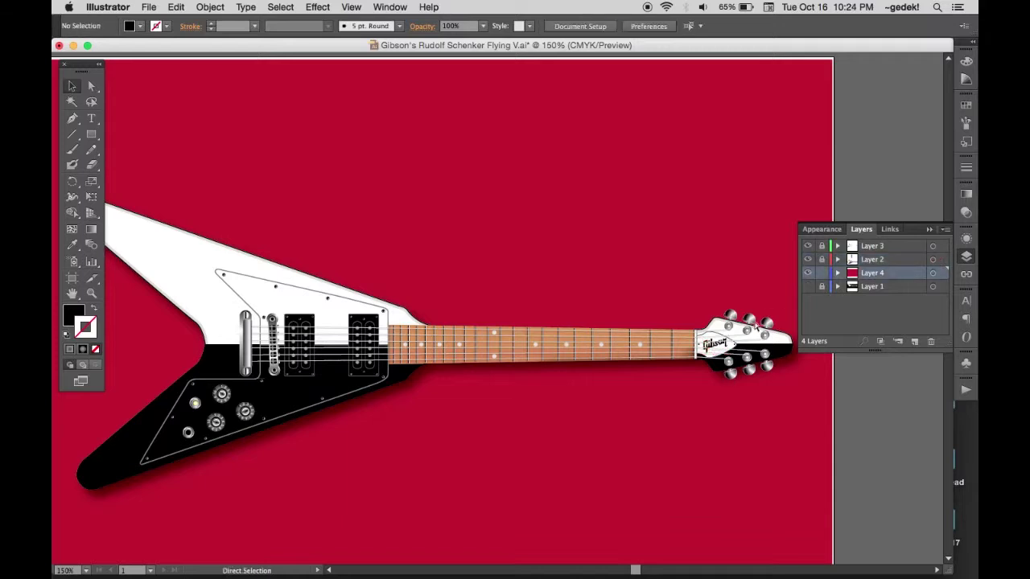
pyautogui.hotkey('ctrl', 'v')
pyautogui.moveTo(499, 298)
pyautogui.mouseDown()
pyautogui.moveTo(483, 237)
pyautogui.moveTo(690, 201)
pyautogui.mouseUp()
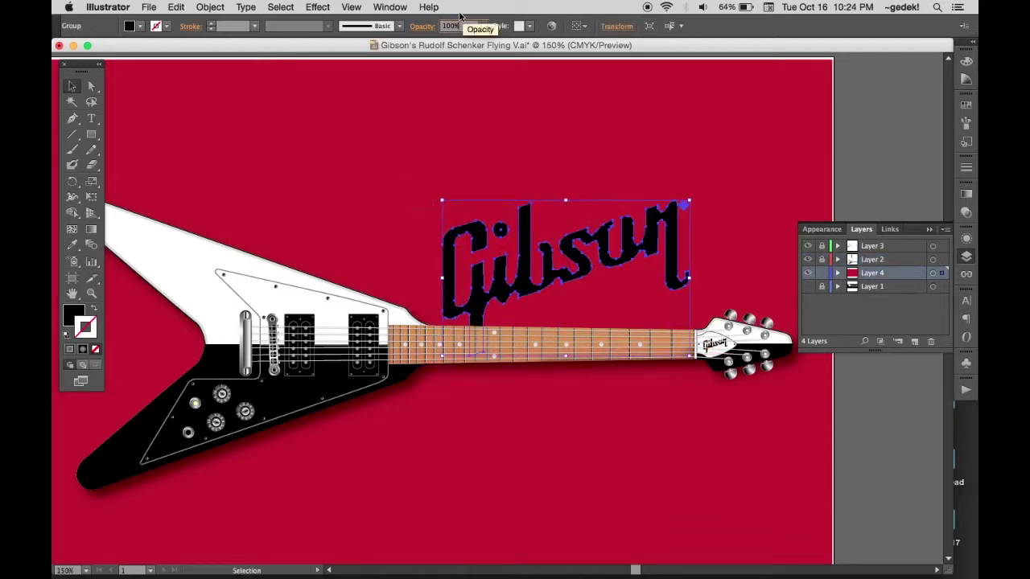
pyautogui.click(482, 26)
pyautogui.scroll(-2, 655, 356)
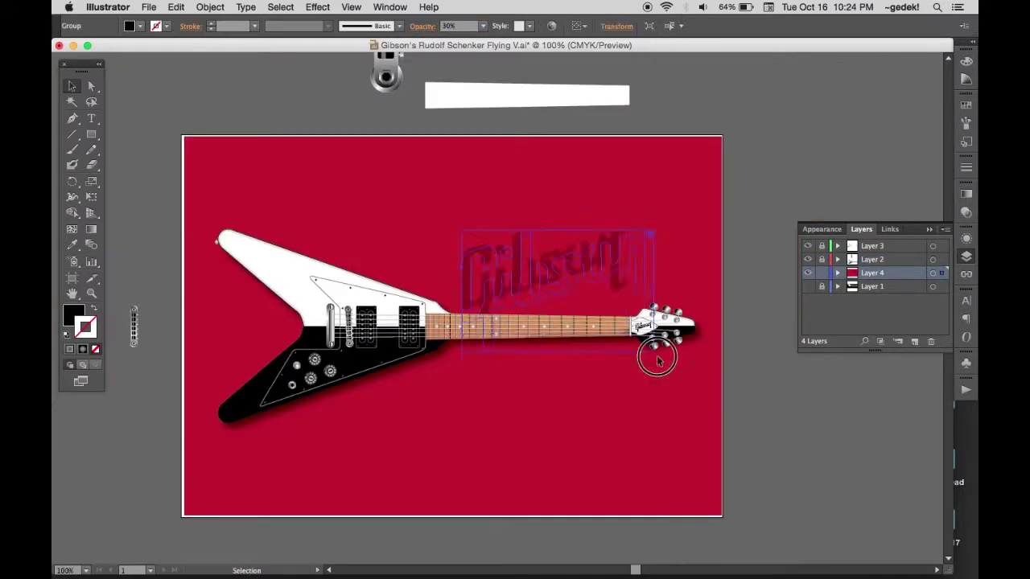
pyautogui.click(593, 409)
pyautogui.scroll(3, 506, 303)
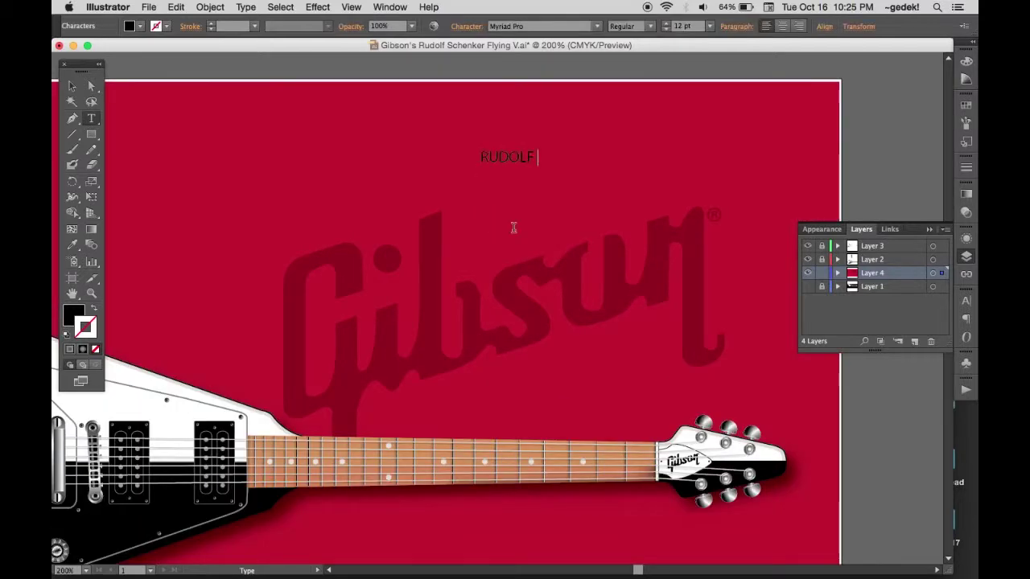
# Enlarge and position the RUDOLF SCHENKER text, and add a hyphen after FLYING.
pyautogui.moveTo(607, 165)
pyautogui.mouseDown()
pyautogui.moveTo(696, 176)
pyautogui.moveTo(665, 194)
pyautogui.mouseUp()
pyautogui.moveTo(91, 181); pyautogui.dragTo(113, 199)
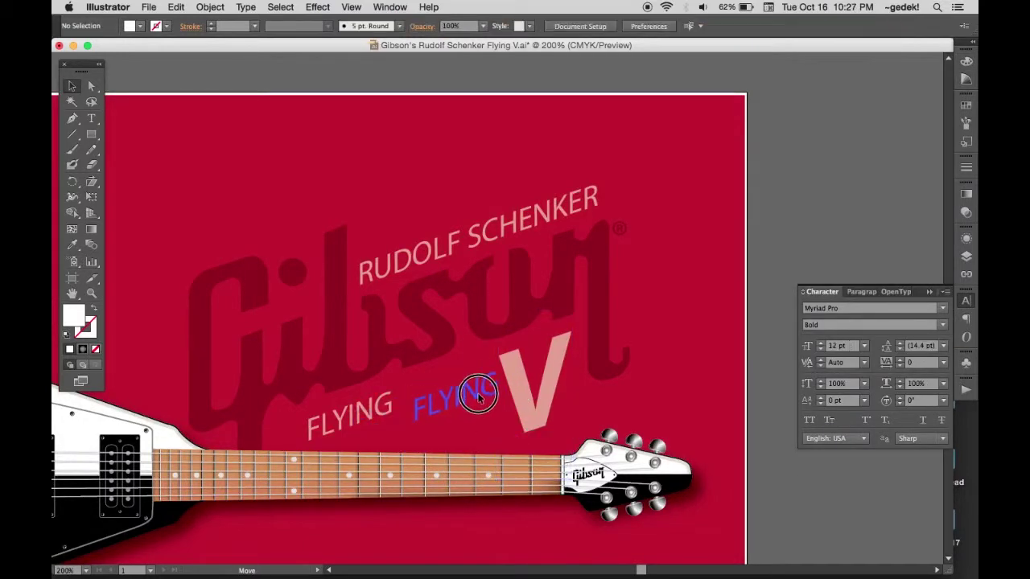
pyautogui.write('-')
pyautogui.press('Escape')
pyautogui.hotkey('ctrl', '0')
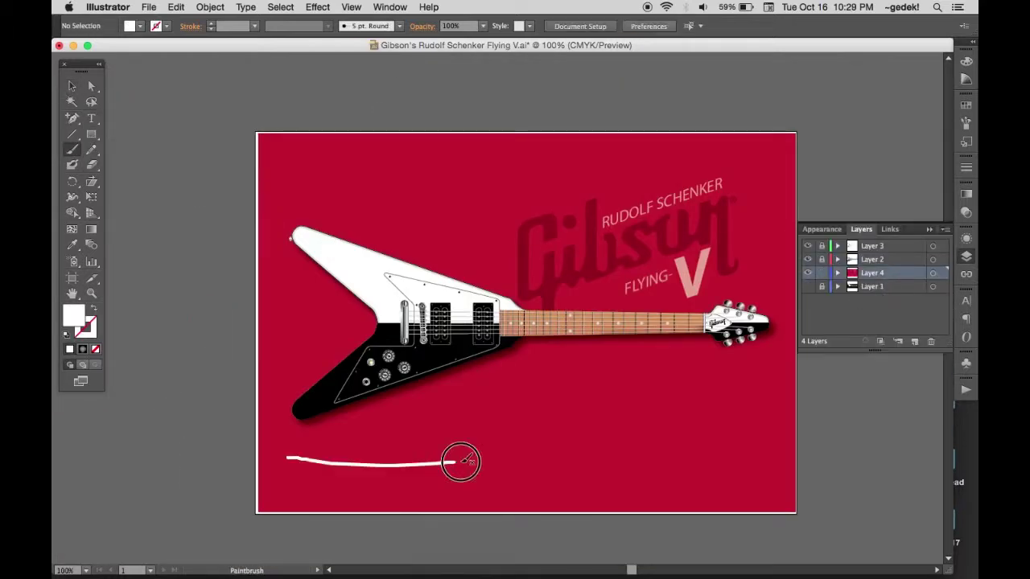
# Apply an Artistic_Paintbrush dry brush to the stroke at 20 pt in a dark red tint.
pyautogui.click(860, 507)
pyautogui.scroll(2, 780, 278)
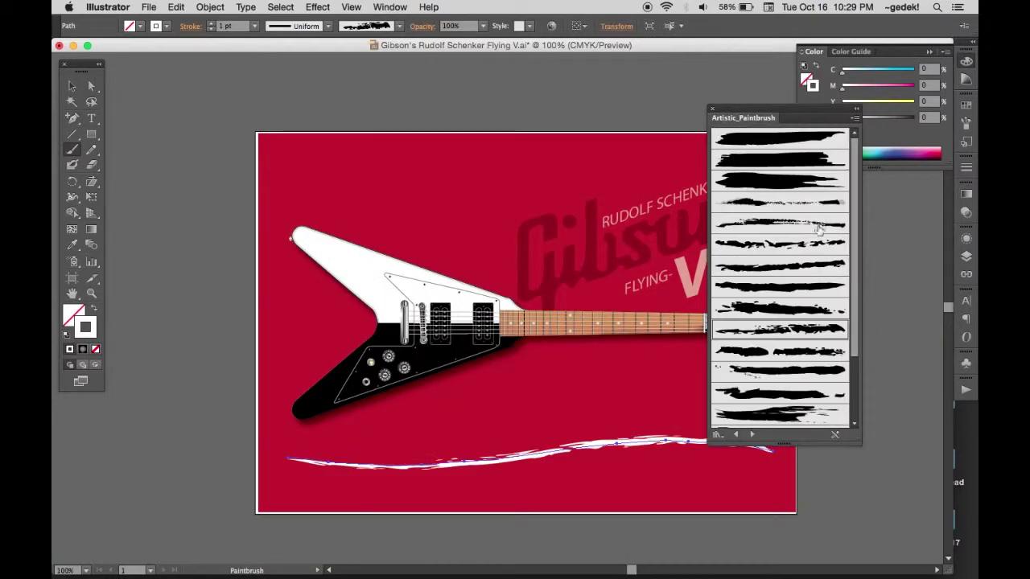
pyautogui.click(761, 329)
pyautogui.click(965, 168)
pyautogui.write('20')
pyautogui.press('Return')
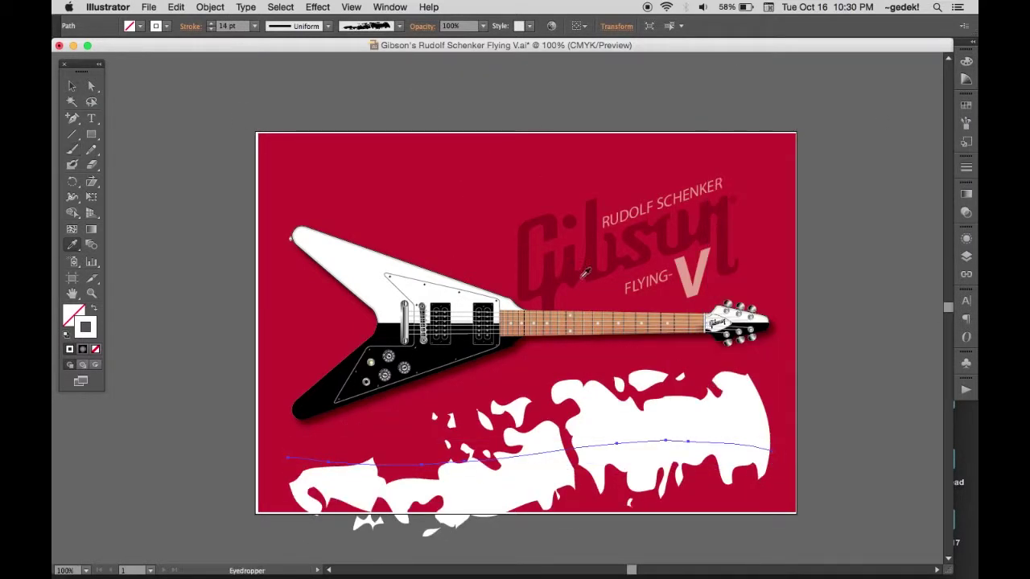
pyautogui.click(338, 26)
pyautogui.moveTo(914, 120); pyautogui.dragTo(854, 125)
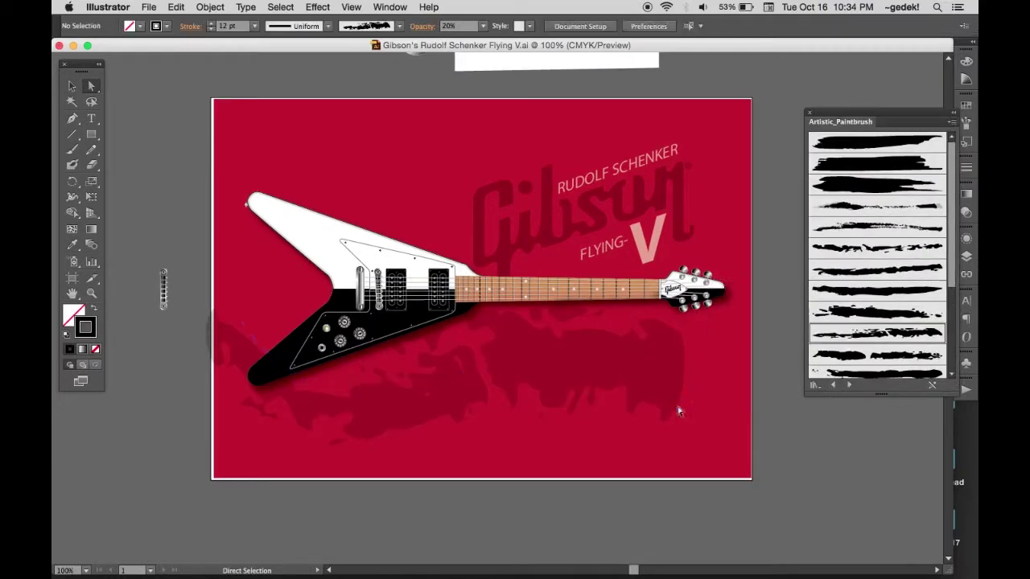
# Place a copy of the texture stroke lower left and delete an item in the Layers panel.
pyautogui.click(204, 343)
pyautogui.press('v')
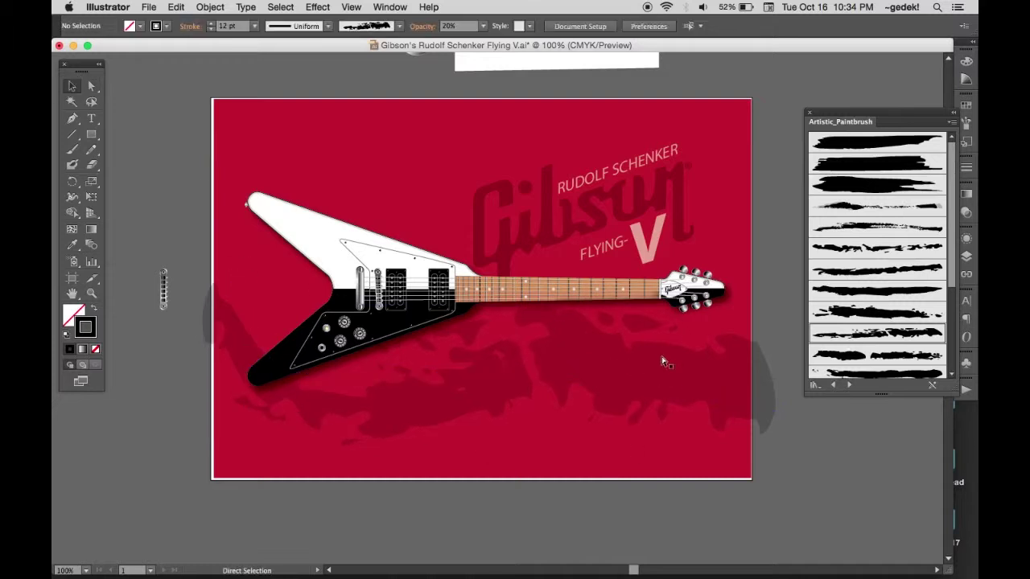
pyautogui.moveTo(632, 435); pyautogui.dragTo(633, 436)
pyautogui.click(756, 456)
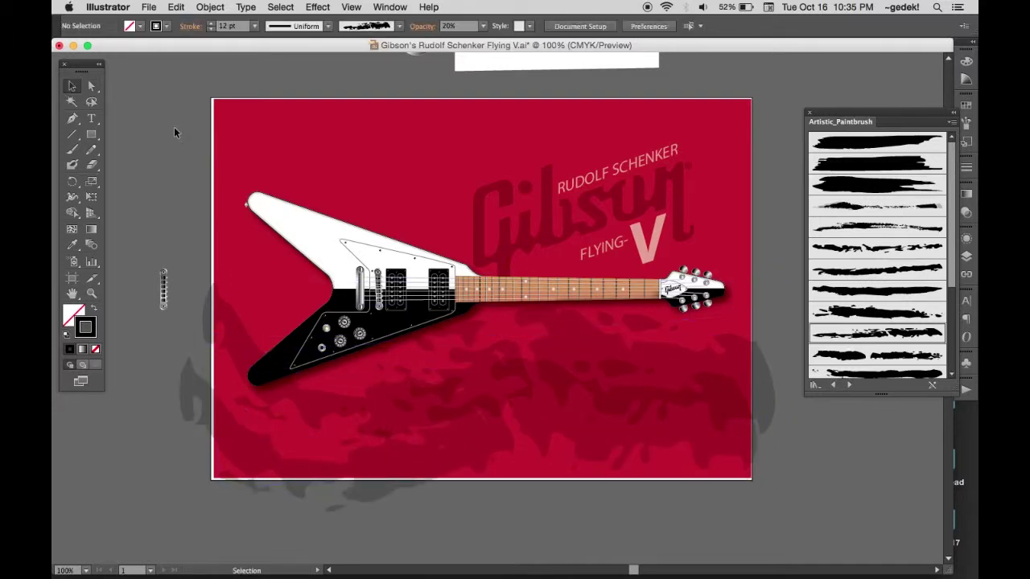
pyautogui.click(966, 256)
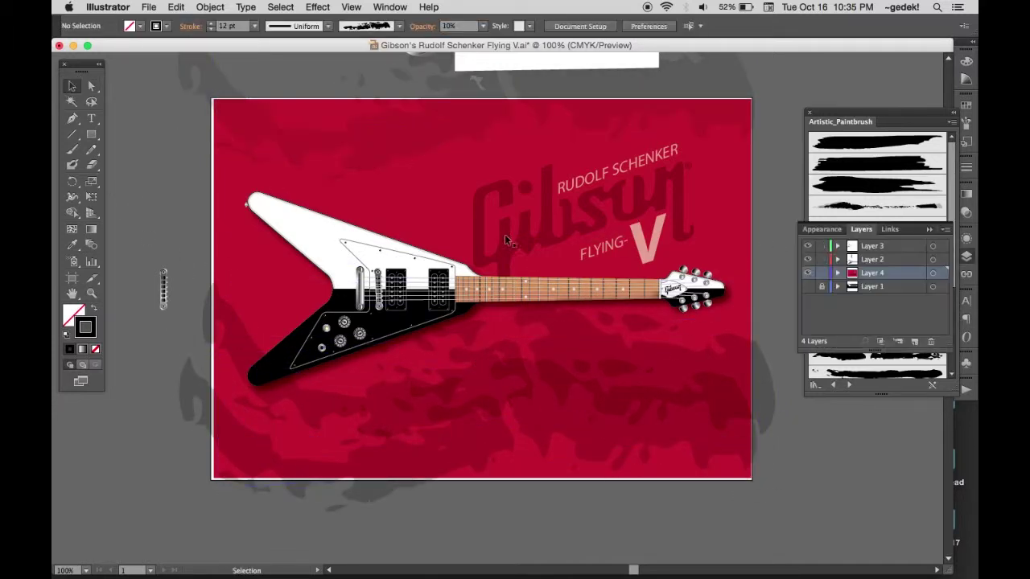
pyautogui.click(942, 259)
pyautogui.scroll(5, 465, 83)
pyautogui.press('Delete')
pyautogui.scroll(-3, 465, 84)
# Draw a red rectangle framing the artboard.
pyautogui.hotkey('ctrl', 'b')
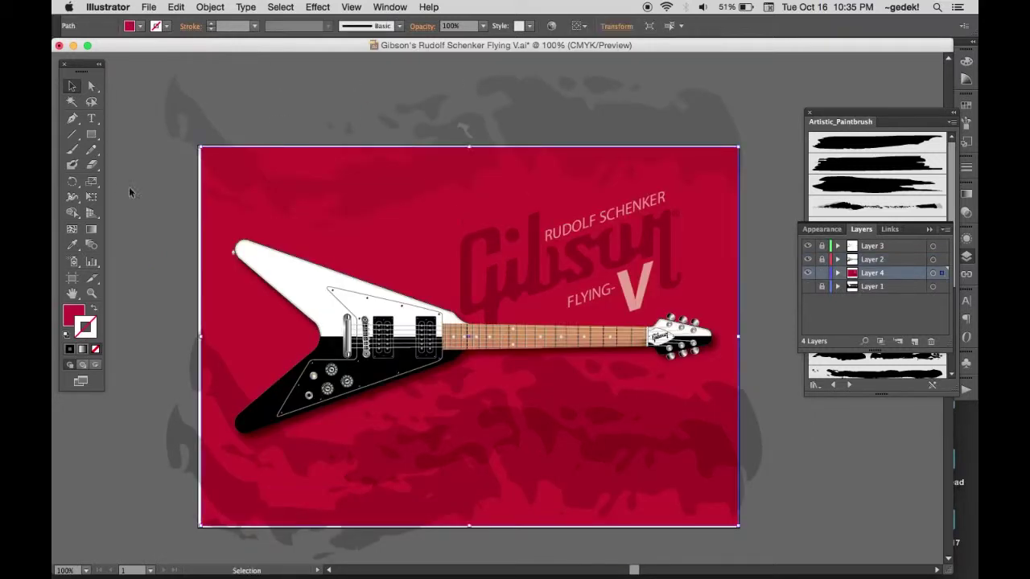
pyautogui.click(817, 521)
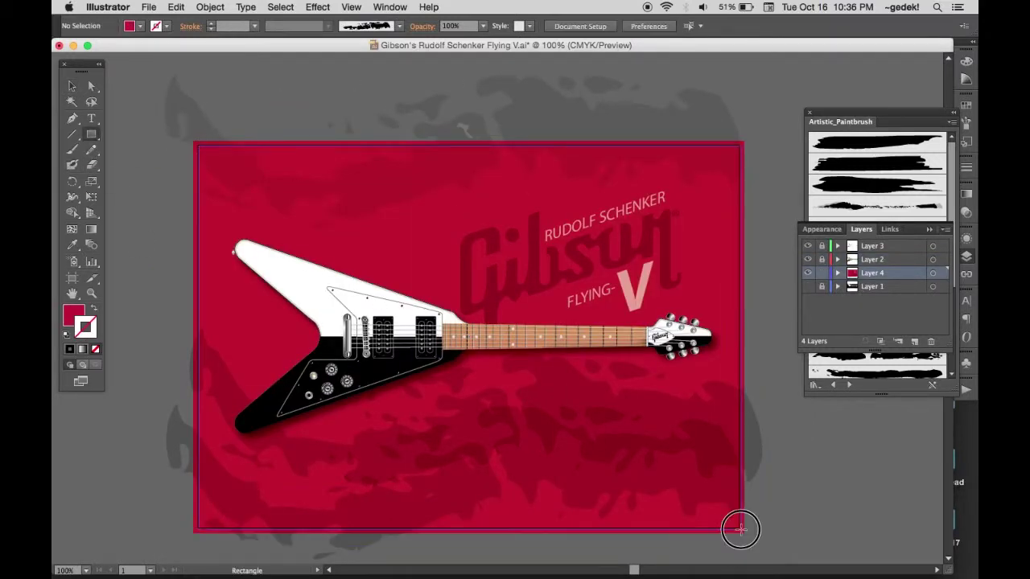
pyautogui.press('v')
pyautogui.scroll(-2, 200, 142)
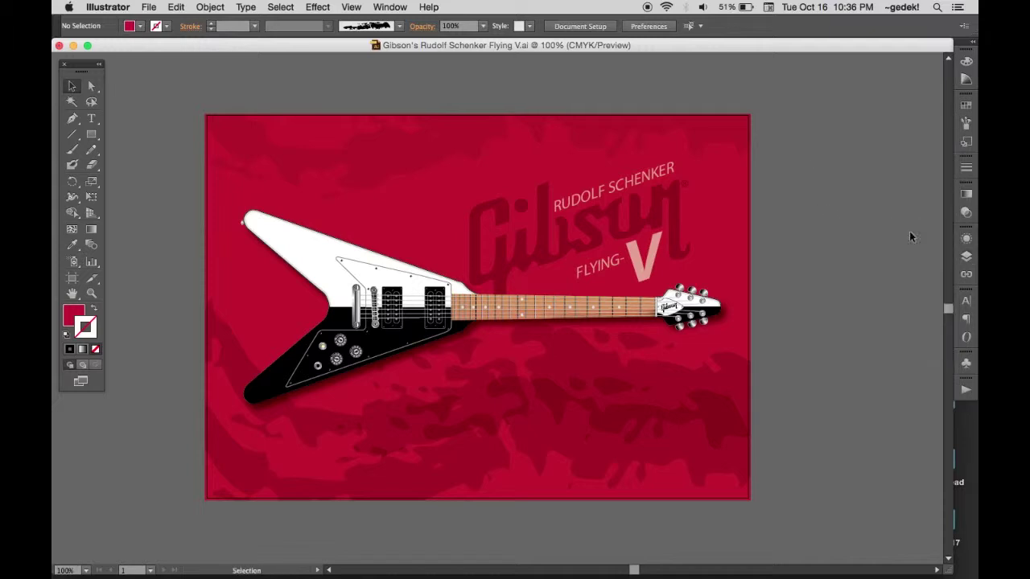
pyautogui.hotkey('ctrl', '+')
# Type the white signature with 2018 beside the guitar in Andale Mono, tracking 20.
pyautogui.click(159, 299)
pyautogui.hotkey('ctrl', '+')
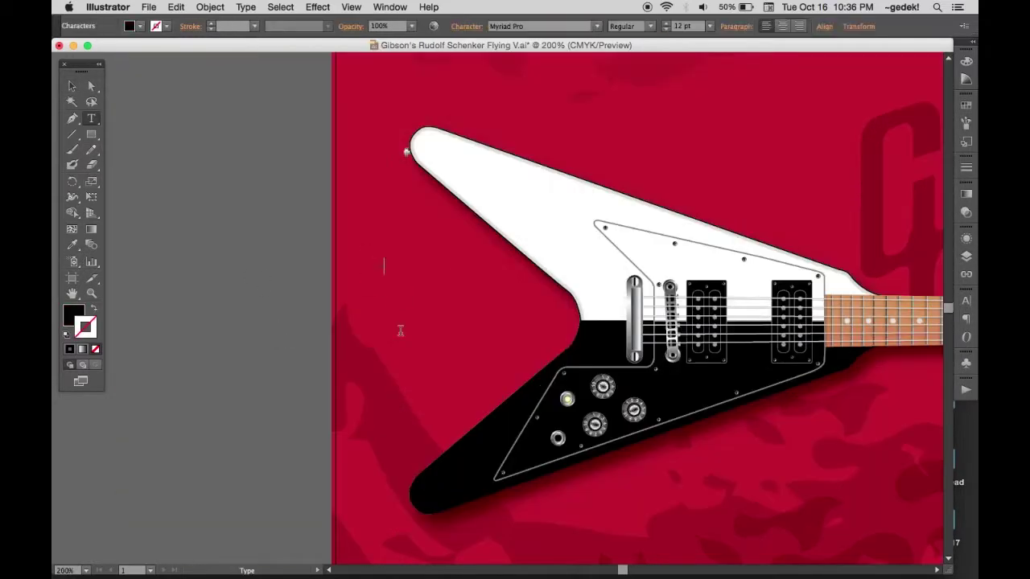
pyautogui.hotkey('ctrl', '+')
pyautogui.hotkey('ctrl', '+')
pyautogui.hotkey('ctrl', '+')
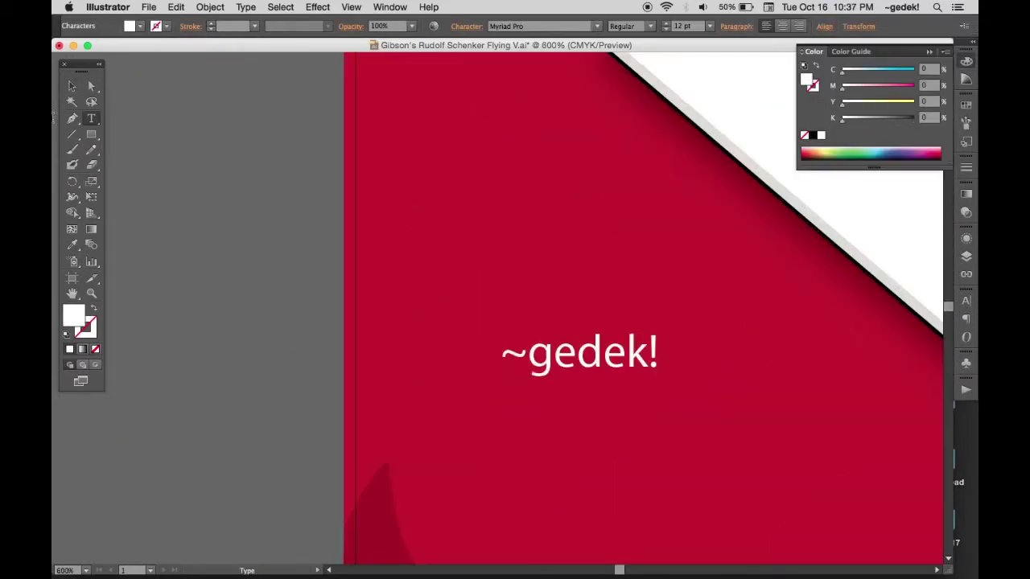
pyautogui.press('Escape')
pyautogui.hotkey('ctrl', 't')
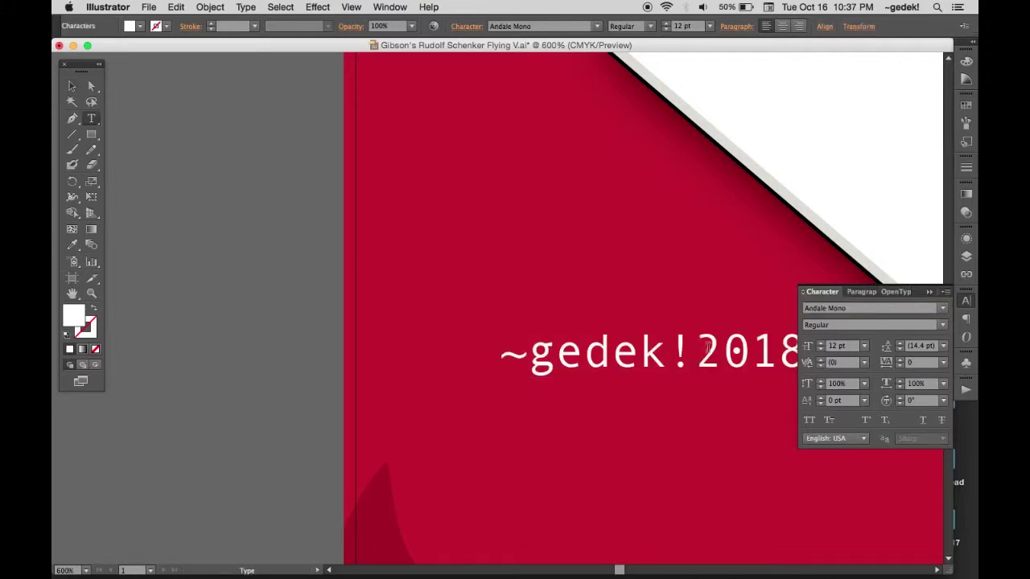
pyautogui.press('Escape')
pyautogui.hotkey('ctrl', '-')
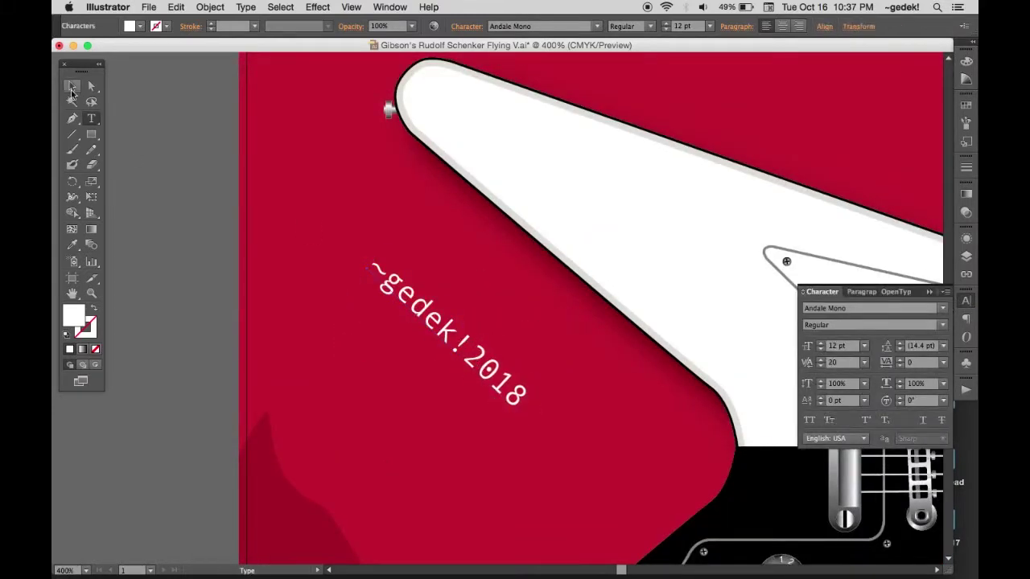
# Fit the signature along the upper wing and view the poster in Full Screen Mode.
pyautogui.click(72, 87)
pyautogui.click(487, 360)
pyautogui.hotkey('ctrl', '+')
pyautogui.hotkey('ctrl', '+')
pyautogui.hotkey('ctrl', '+')
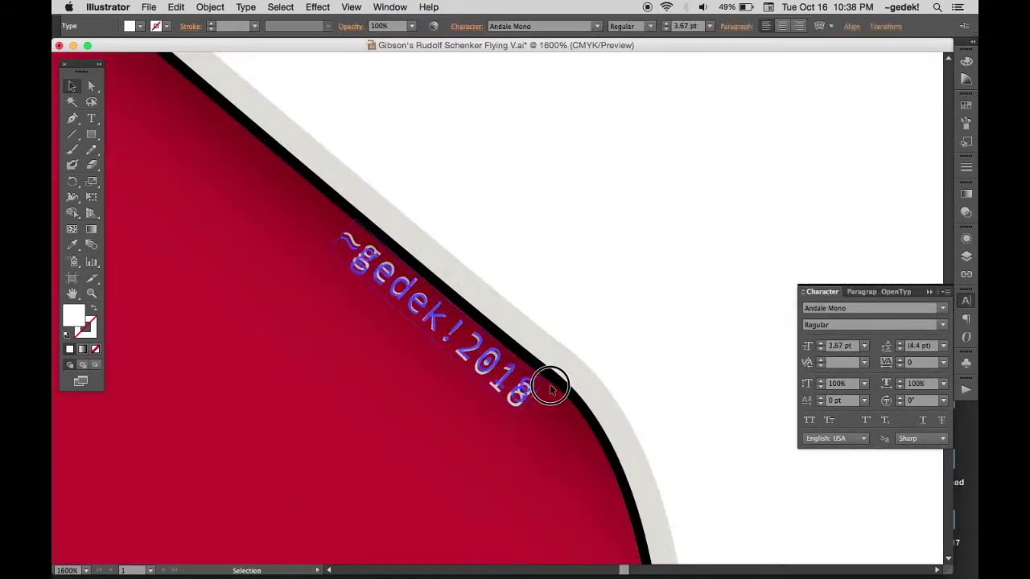
pyautogui.click(545, 306)
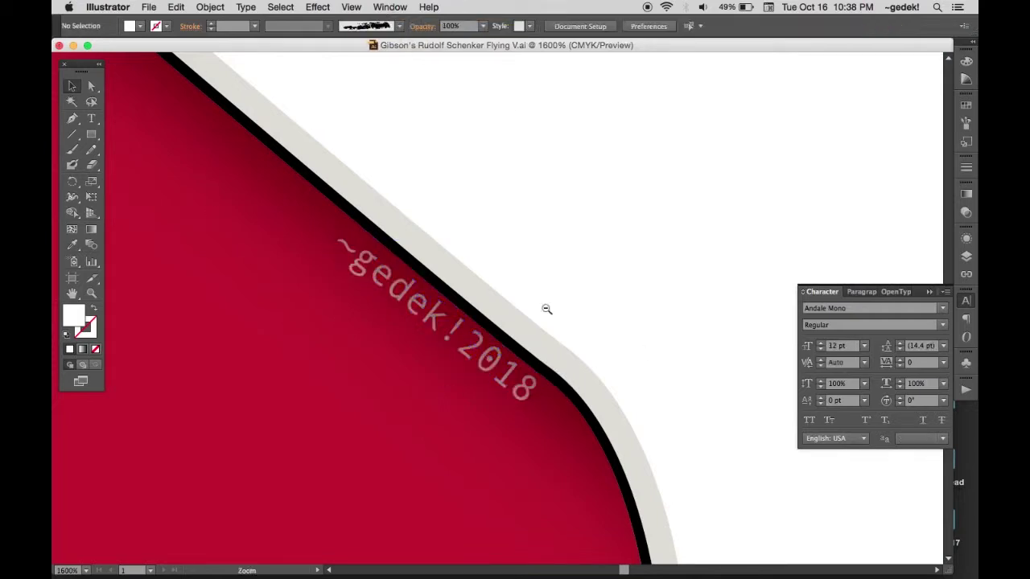
pyautogui.hotkey('ctrl', '0')
pyautogui.click(81, 380)
pyautogui.click(109, 419)
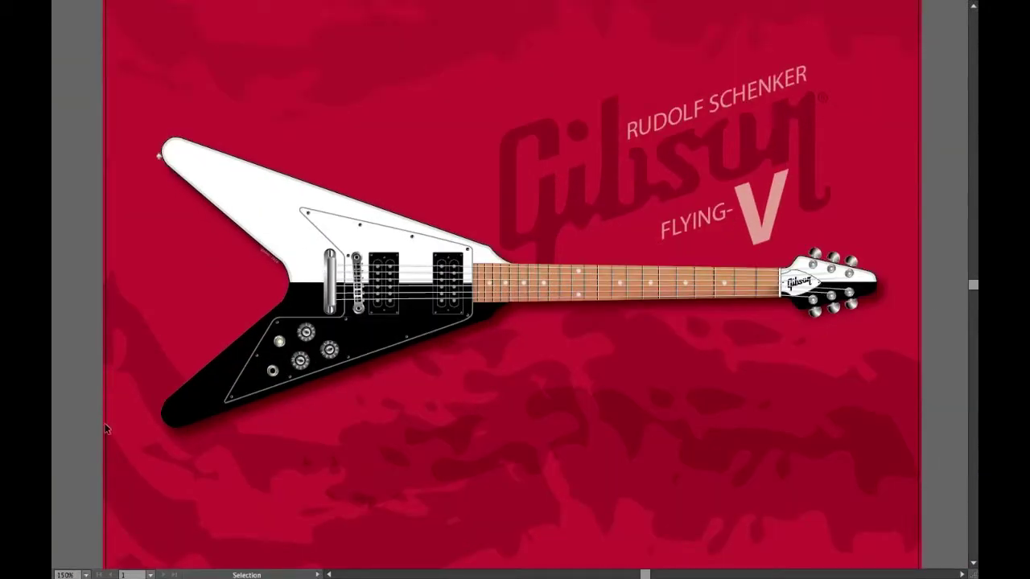